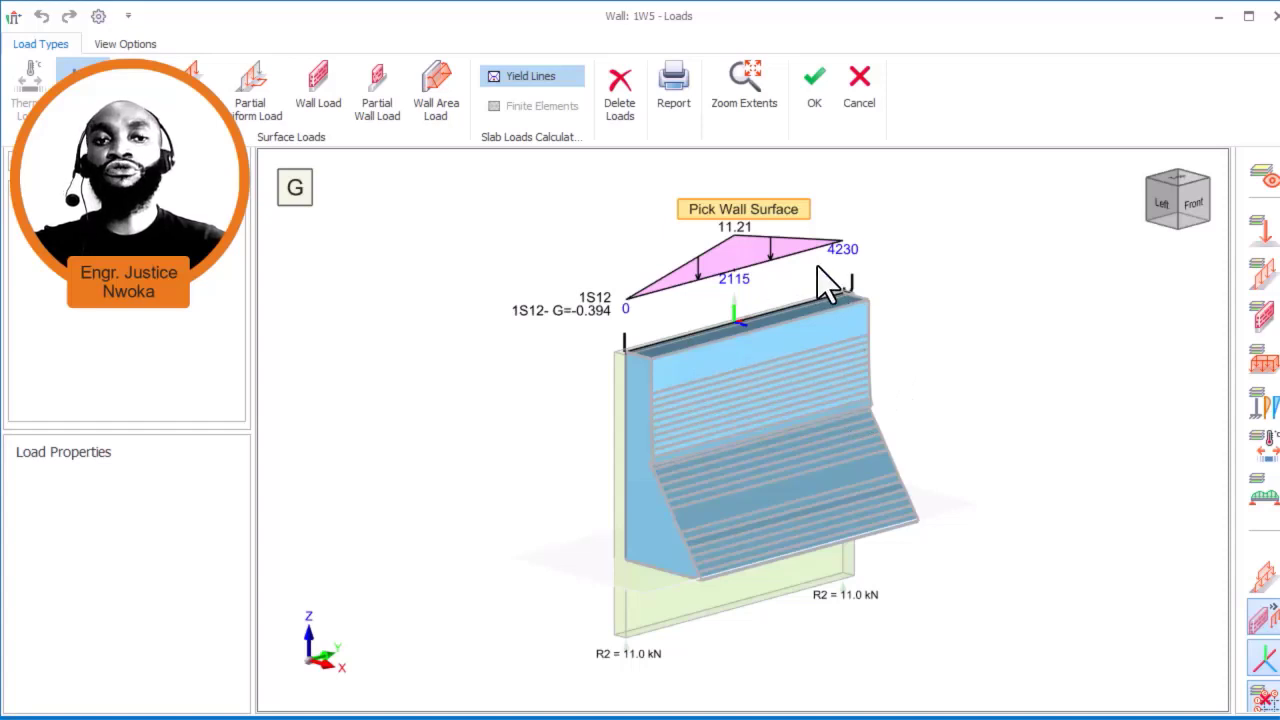
pyautogui.click(823, 318)
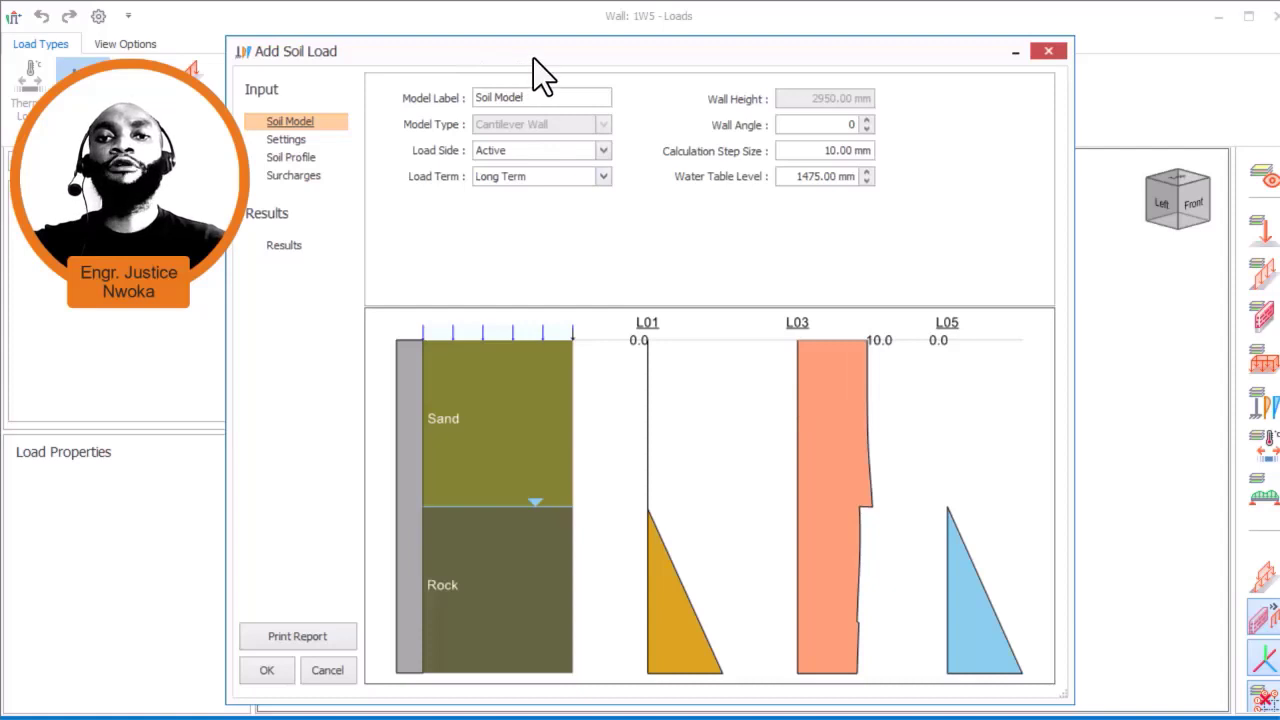
pyautogui.moveTo(535, 62); pyautogui.dragTo(524, 125)
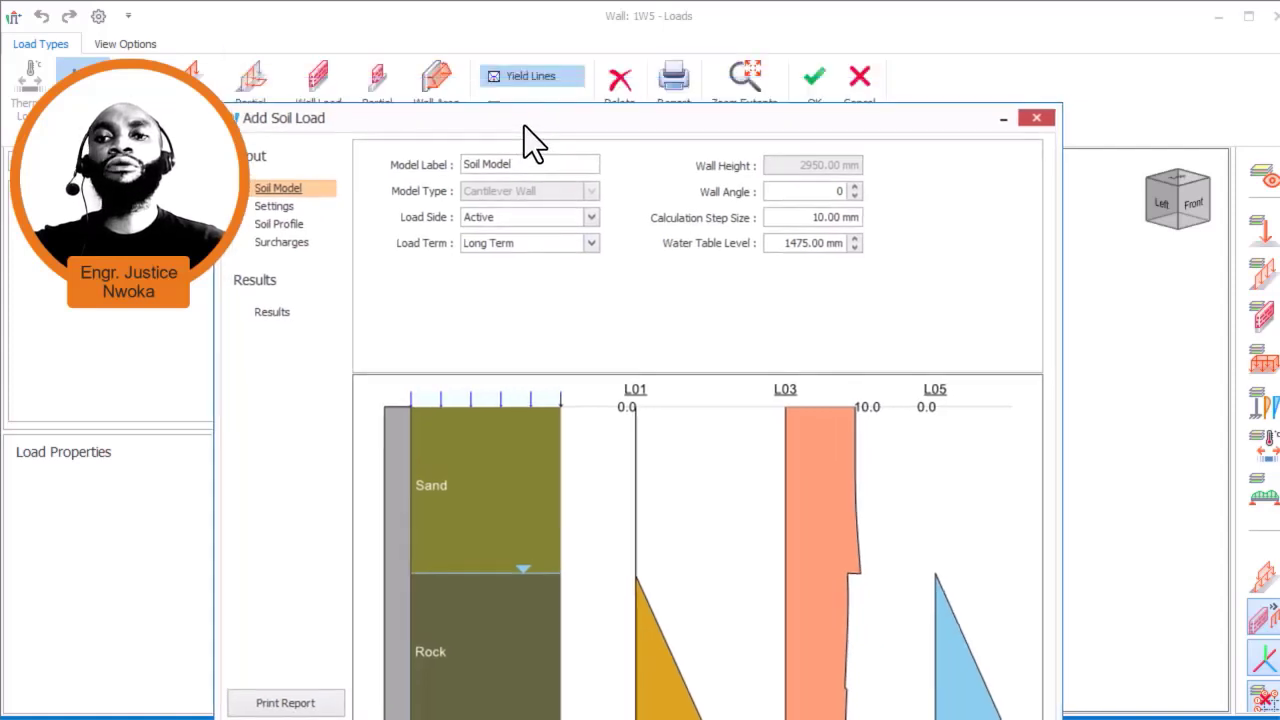
pyautogui.click(1040, 119)
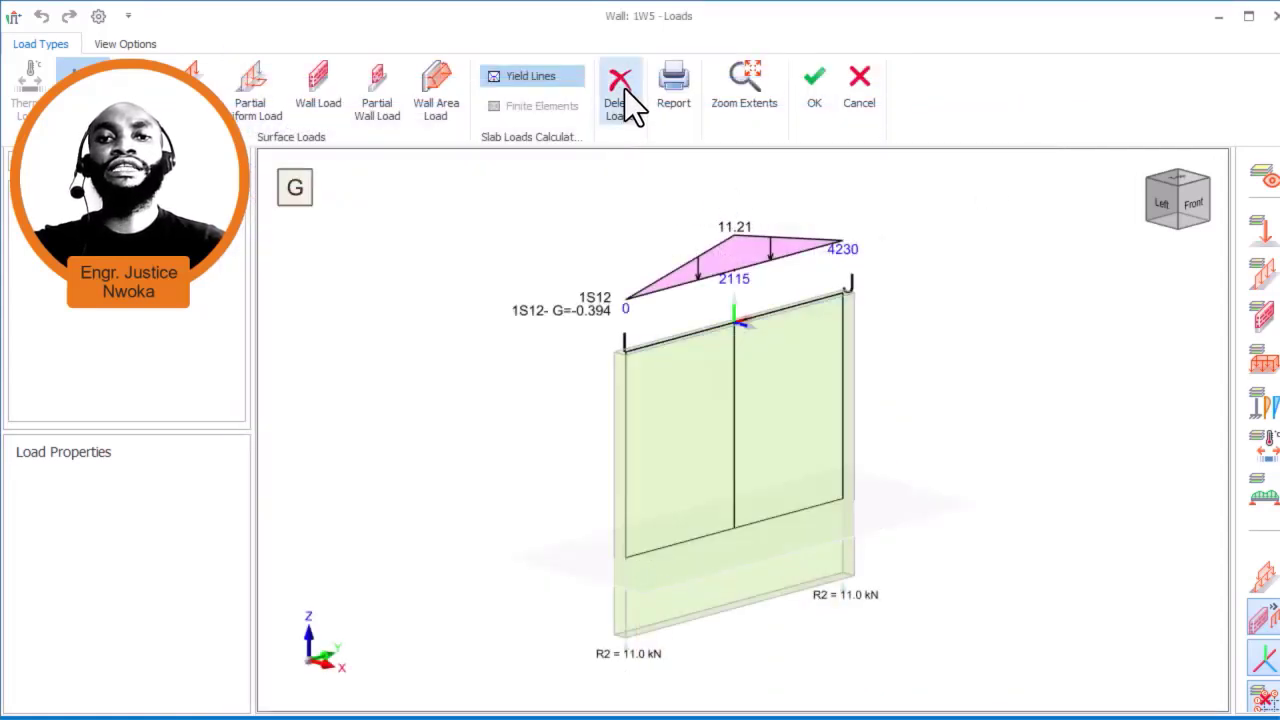
pyautogui.click(622, 90)
pyautogui.click(750, 430)
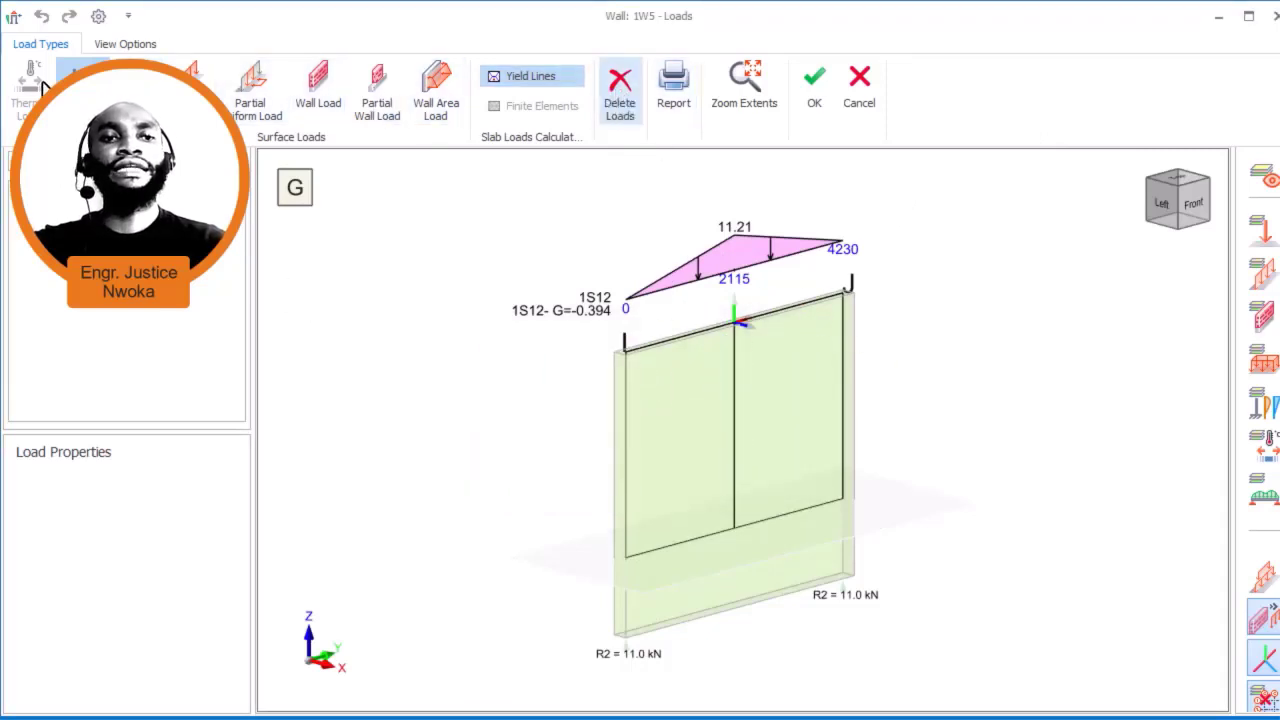
# Start adding a soil load and pick the wall surface so that its soil model definition opens
pyautogui.click(83, 88)
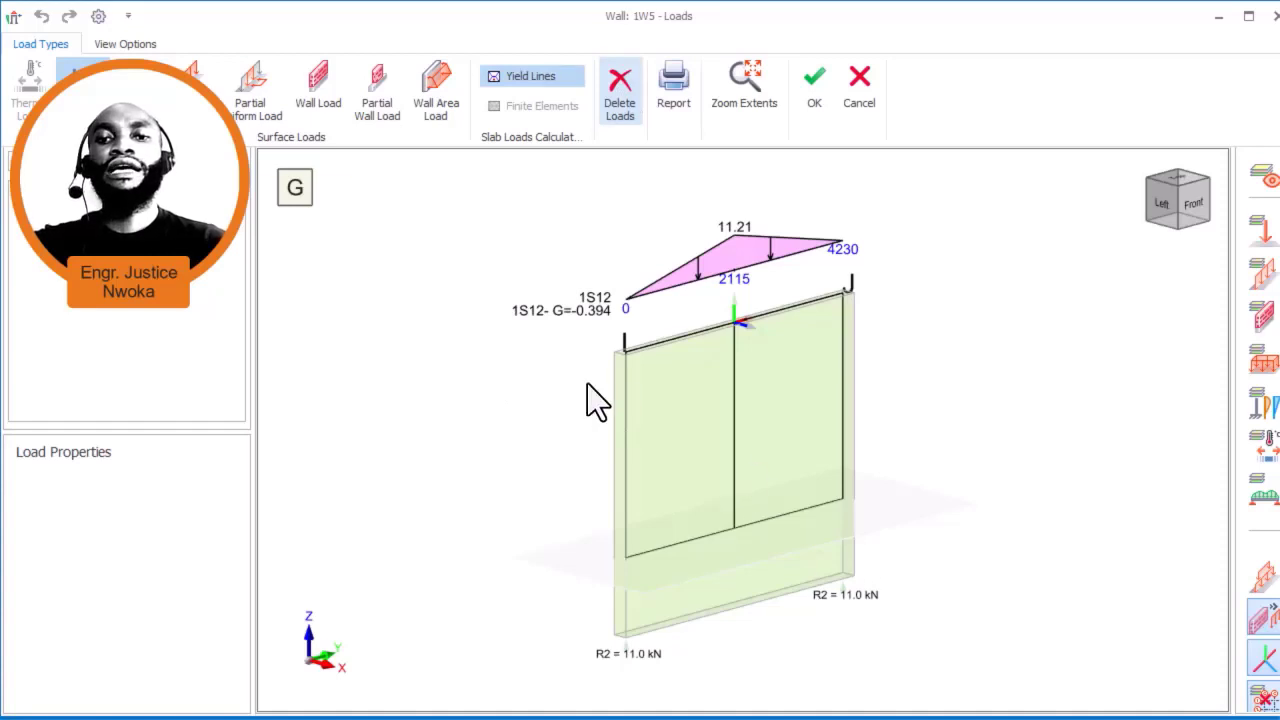
pyautogui.click(714, 415)
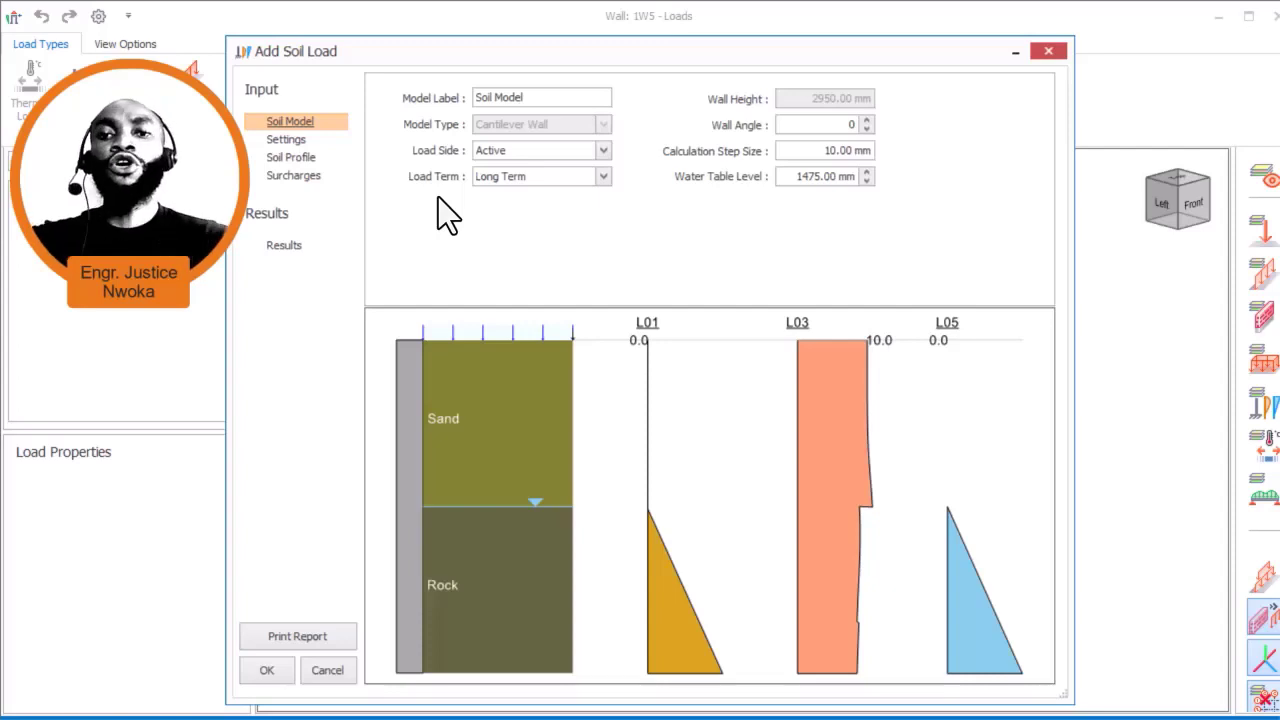
pyautogui.moveTo(545, 51); pyautogui.dragTo(541, 80)
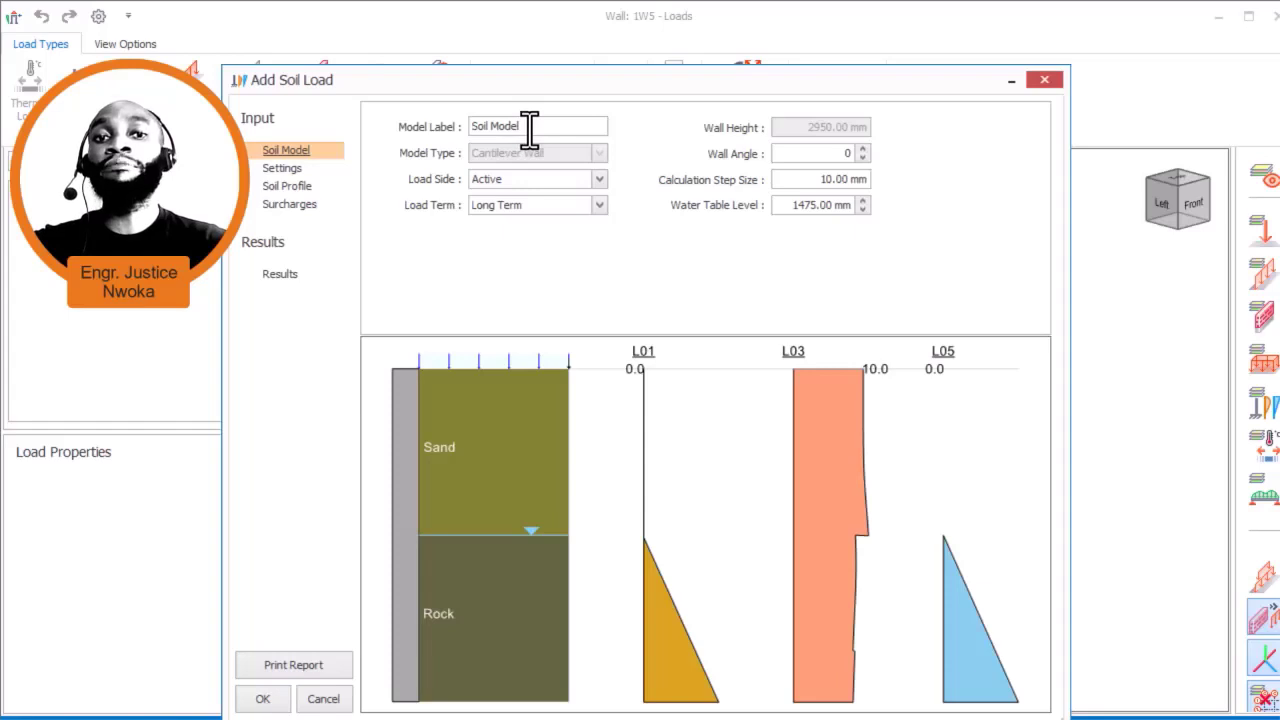
# Examine the soil model's label and the options offered for load side and load term
pyautogui.moveTo(529, 126); pyautogui.dragTo(482, 128)
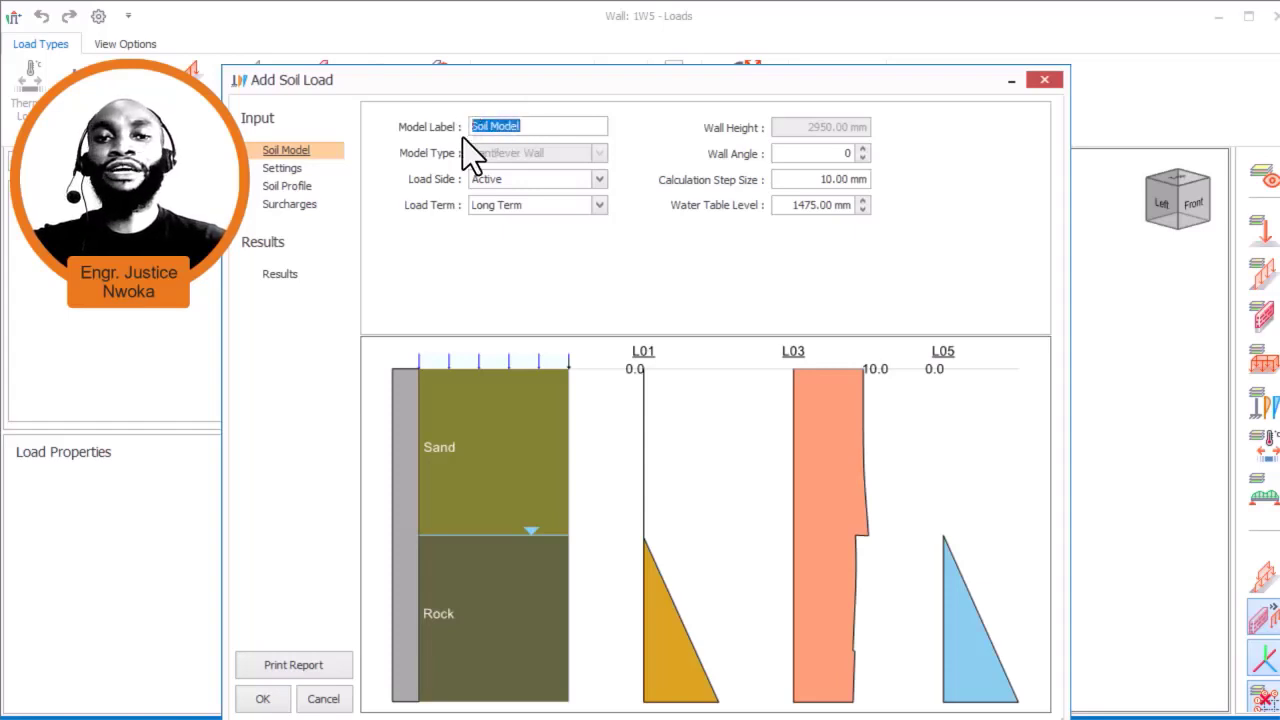
pyautogui.click(497, 126)
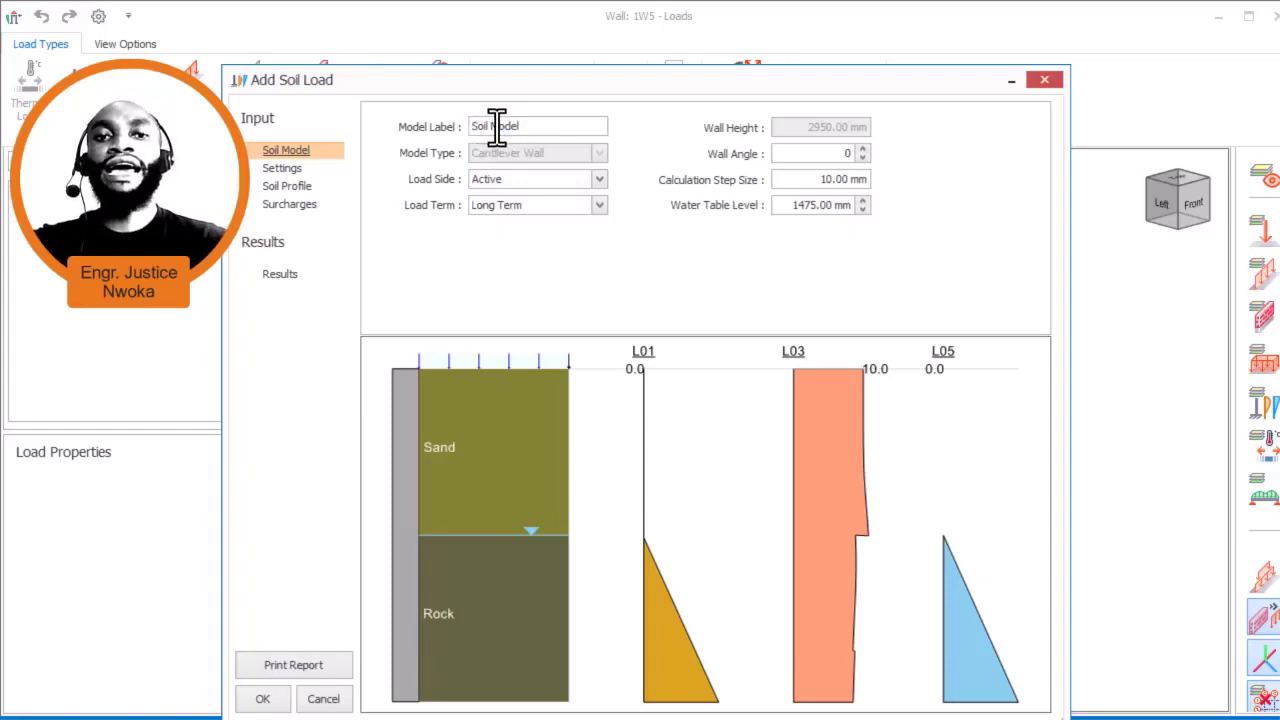
pyautogui.moveTo(492, 126); pyautogui.dragTo(537, 126)
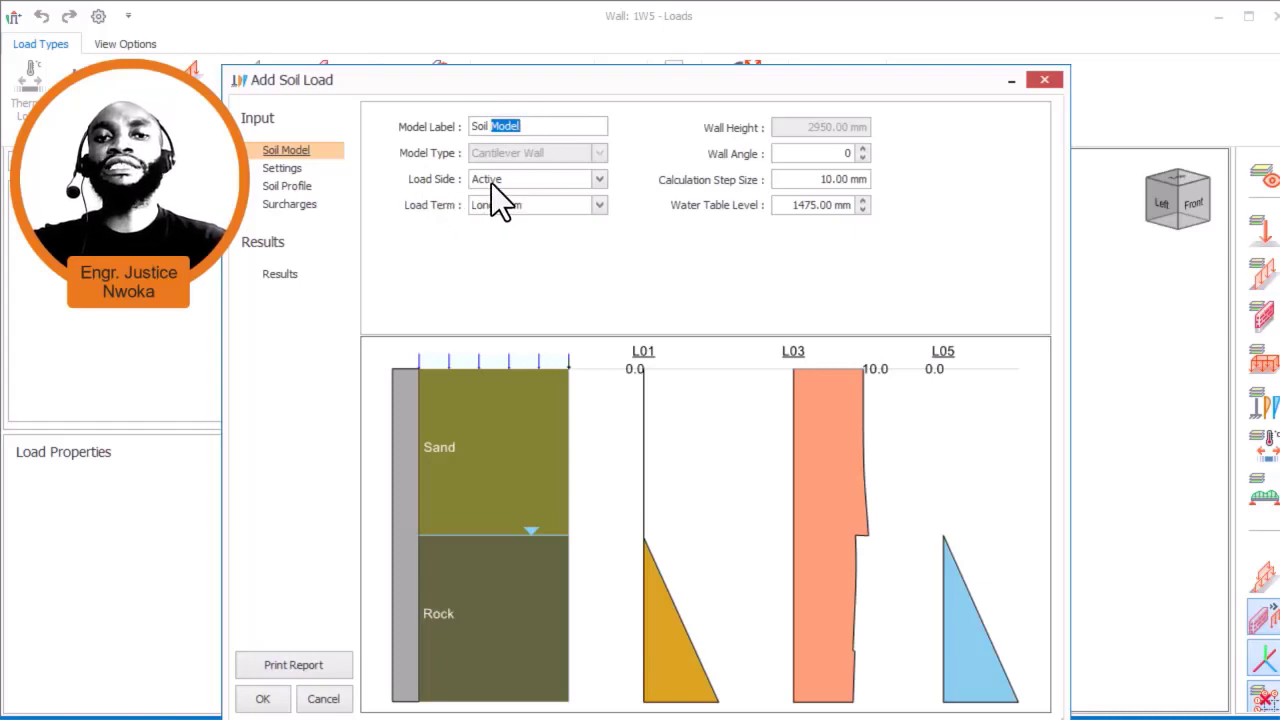
pyautogui.click(600, 178)
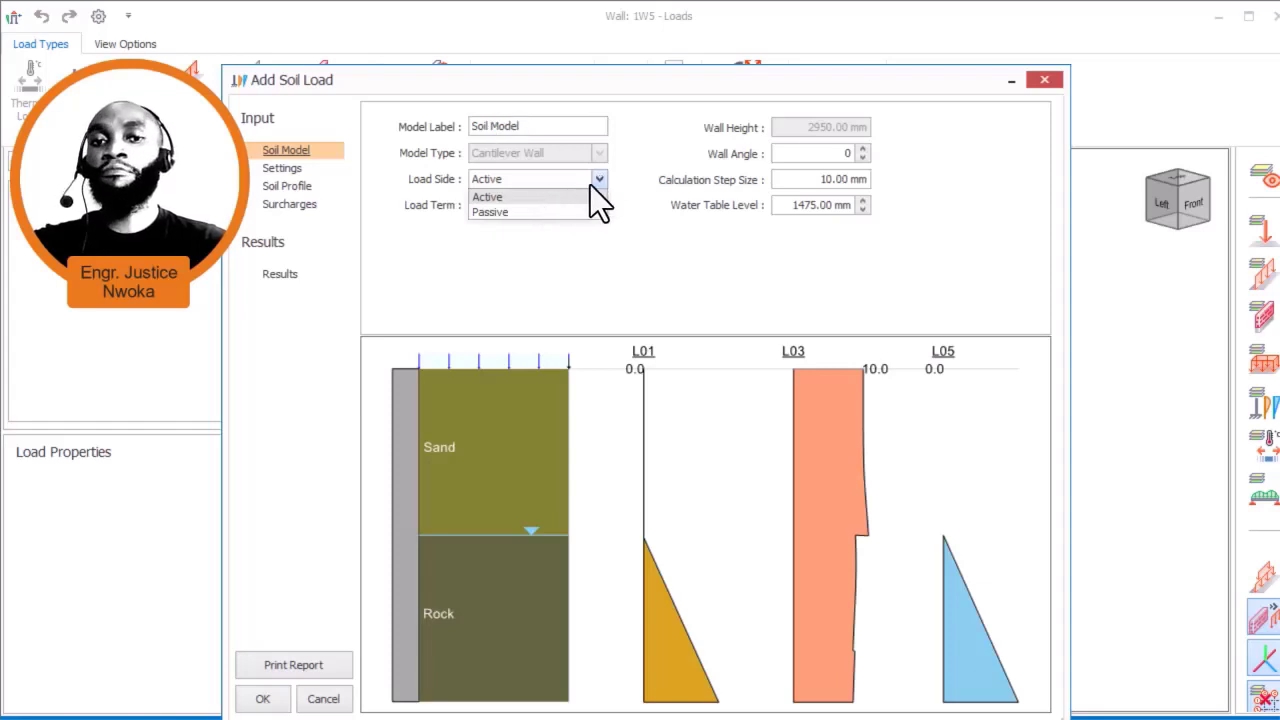
pyautogui.click(598, 177)
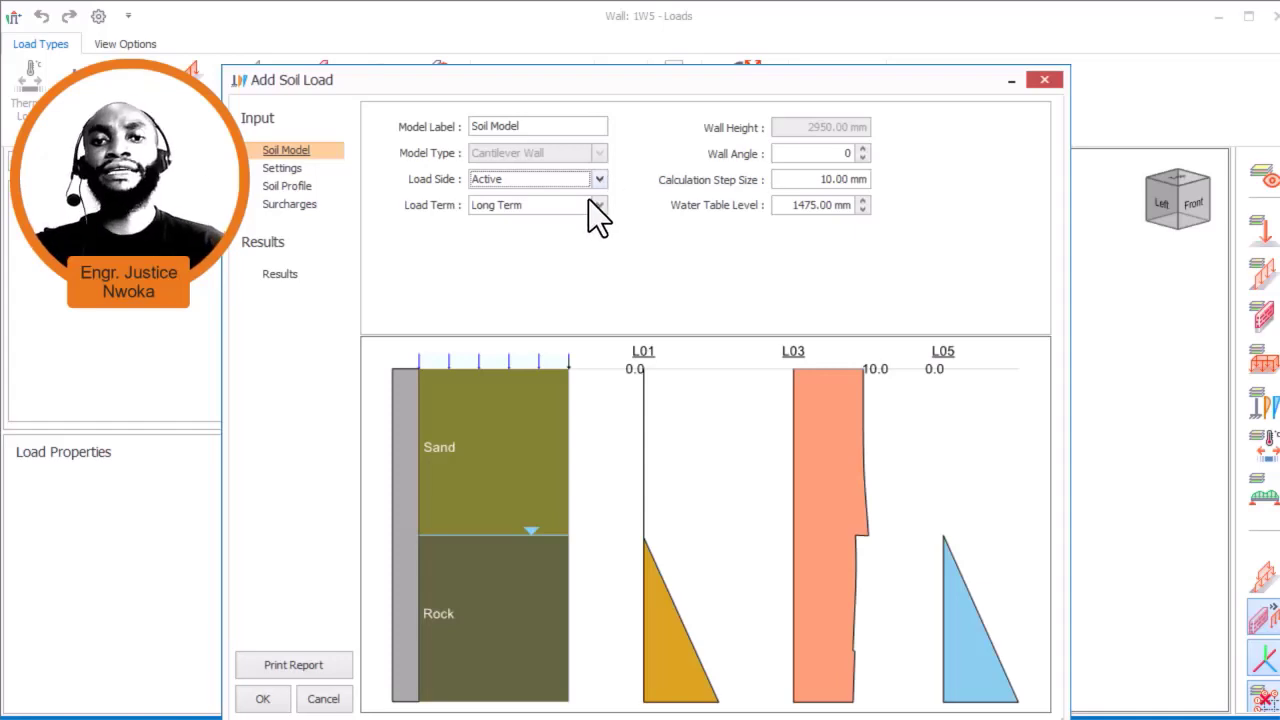
pyautogui.click(600, 204)
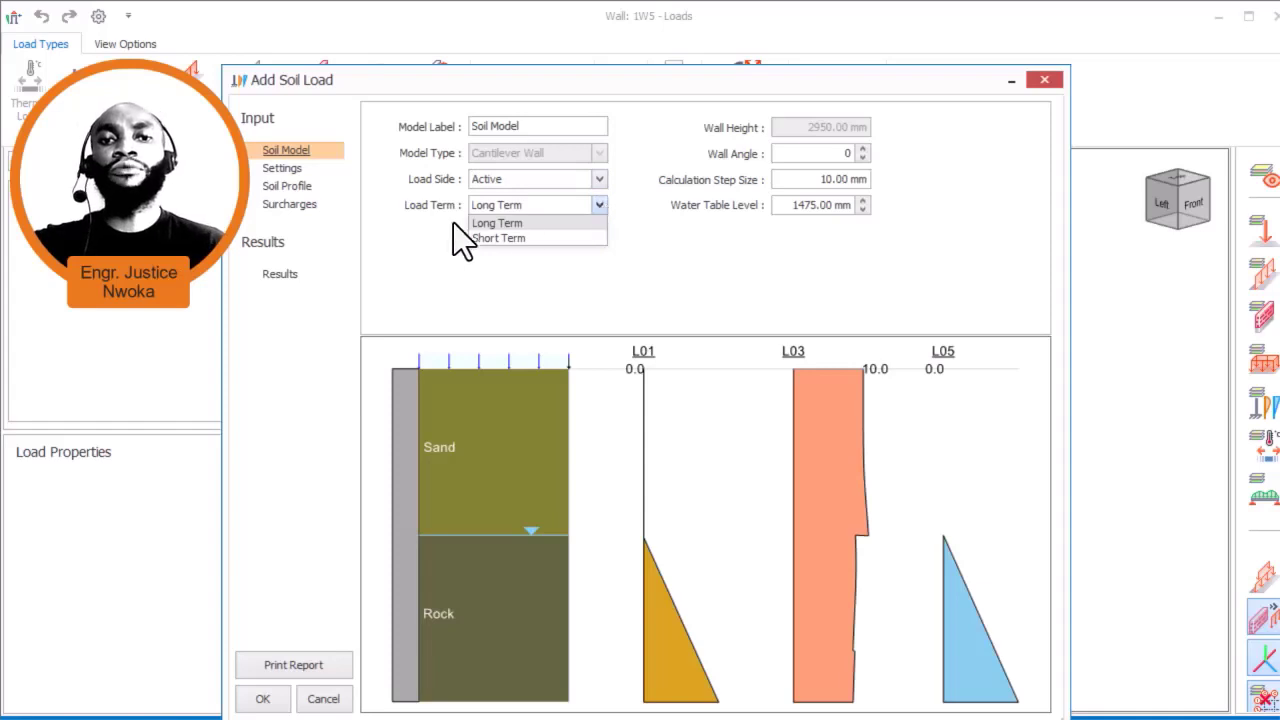
pyautogui.click(600, 205)
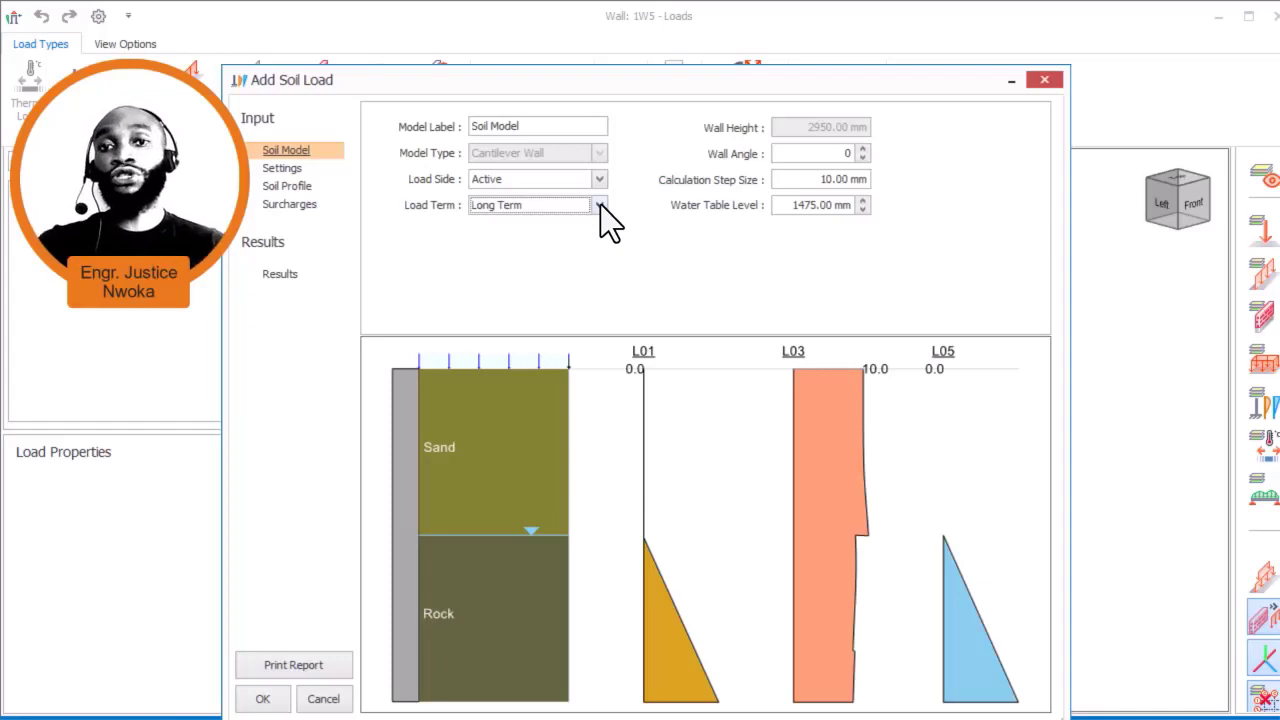
pyautogui.click(600, 204)
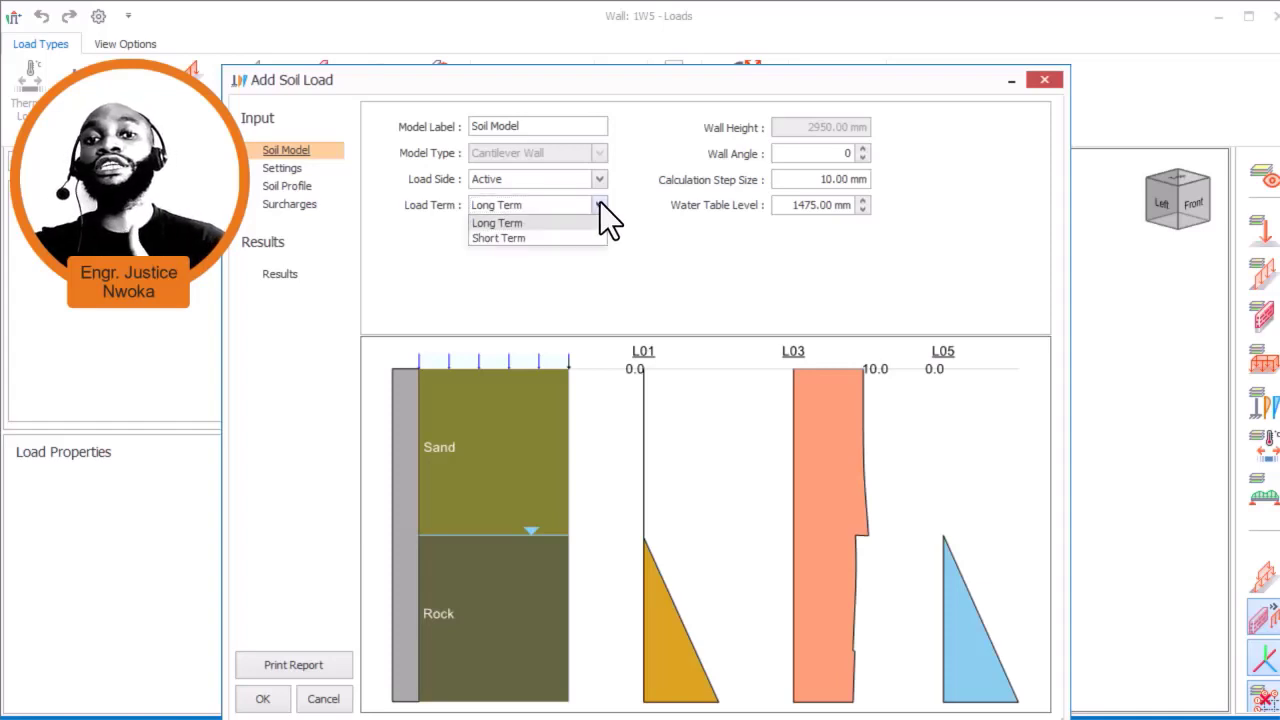
pyautogui.click(600, 204)
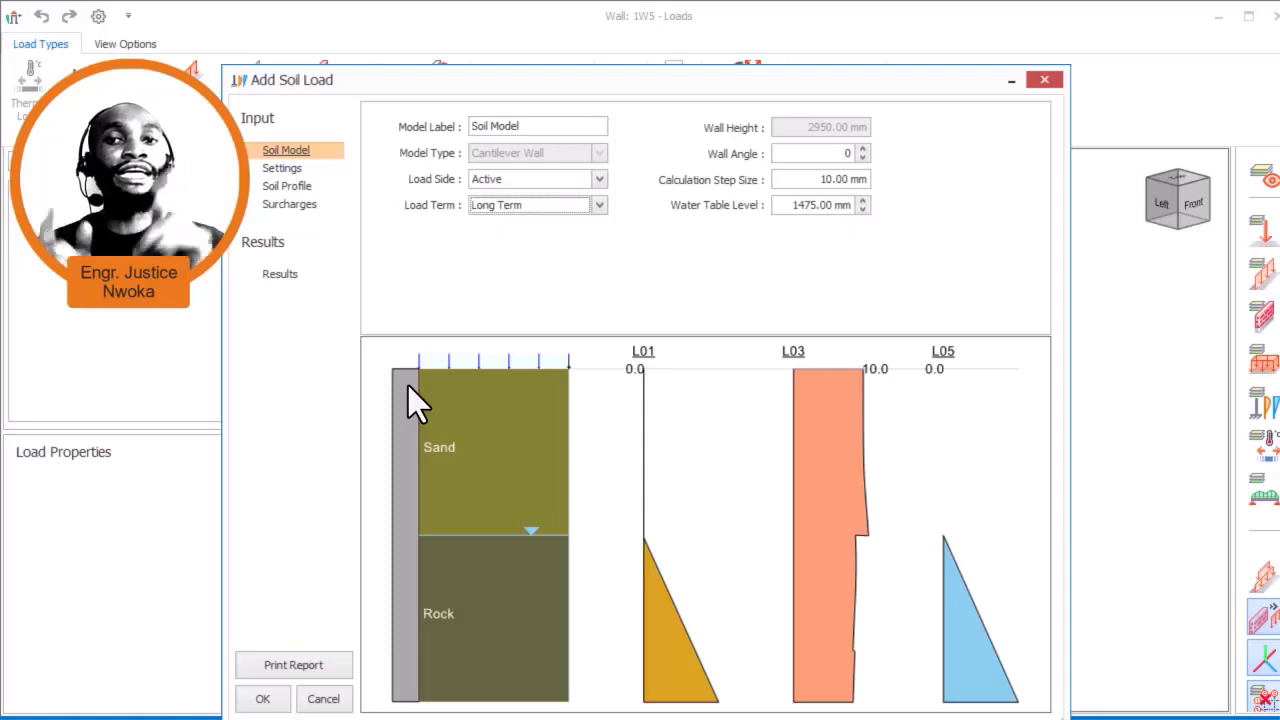
# Try the Short Term load term to compare its pressure diagrams, and set the load term back to Long Term
pyautogui.click(589, 203)
pyautogui.click(584, 206)
pyautogui.click(576, 211)
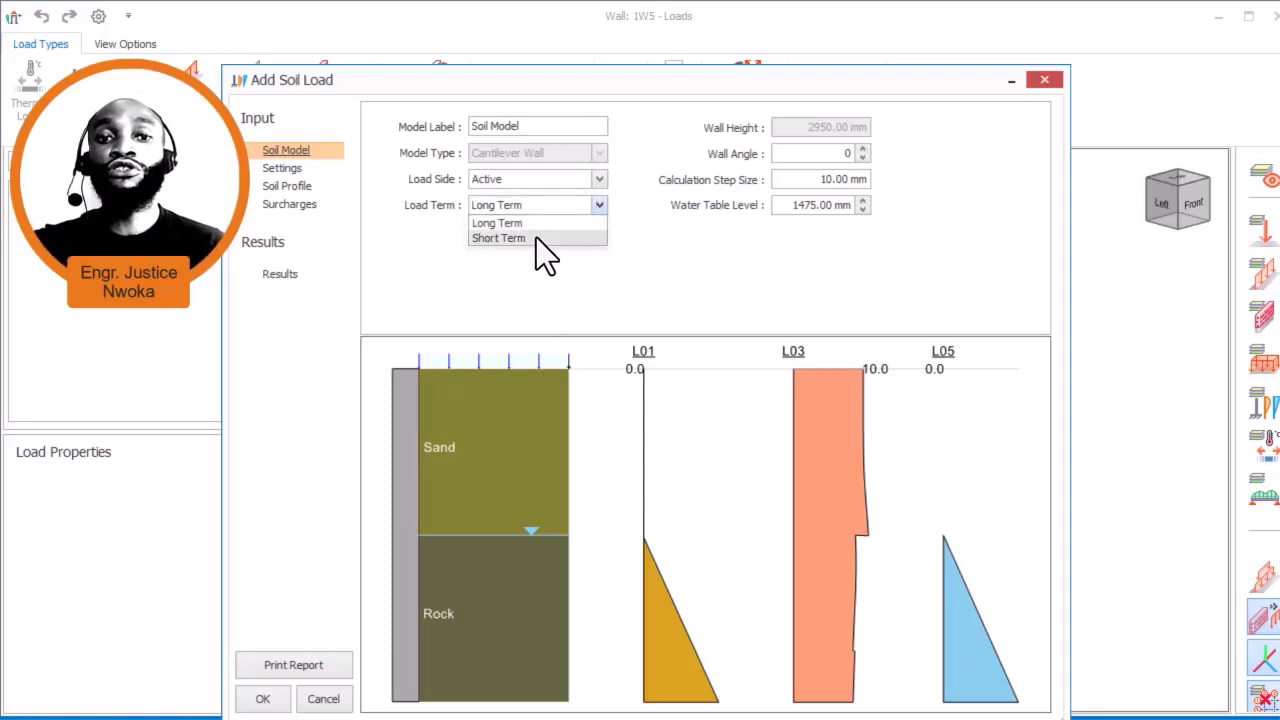
pyautogui.click(536, 238)
pyautogui.click(563, 207)
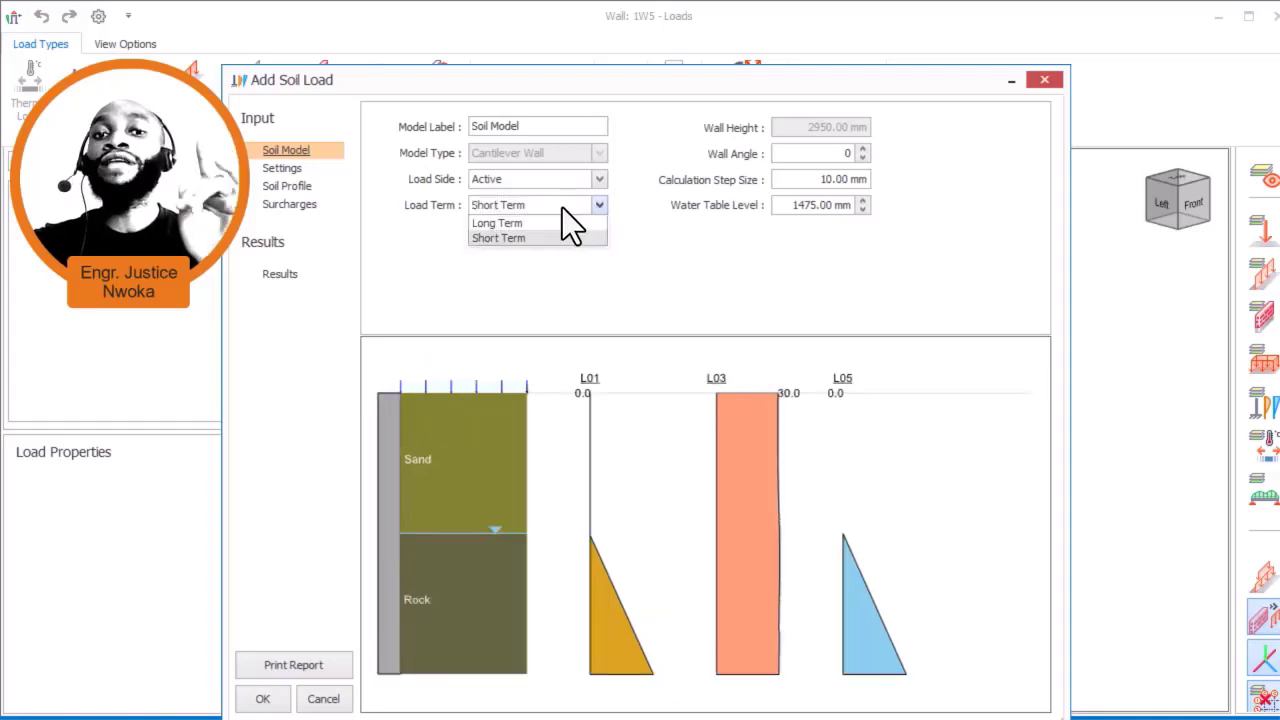
pyautogui.click(541, 226)
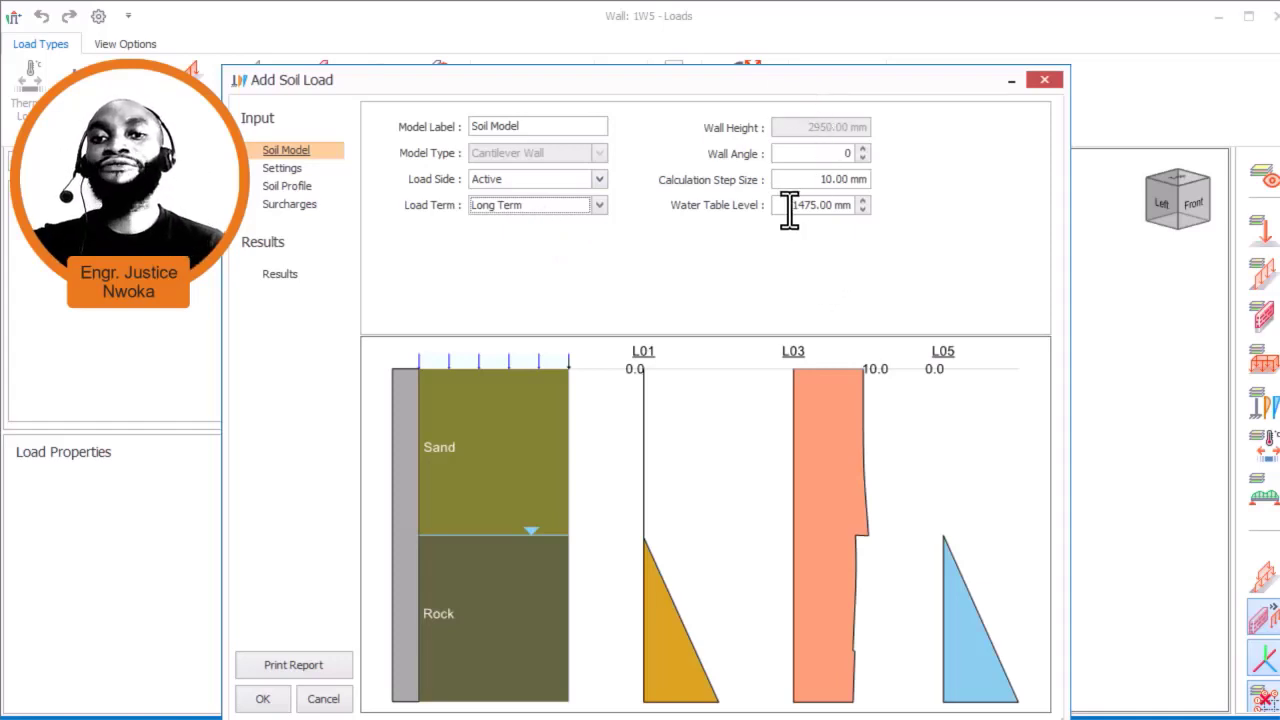
# Check the water table level in the soil model inputs
pyautogui.moveTo(790, 212); pyautogui.dragTo(843, 215)
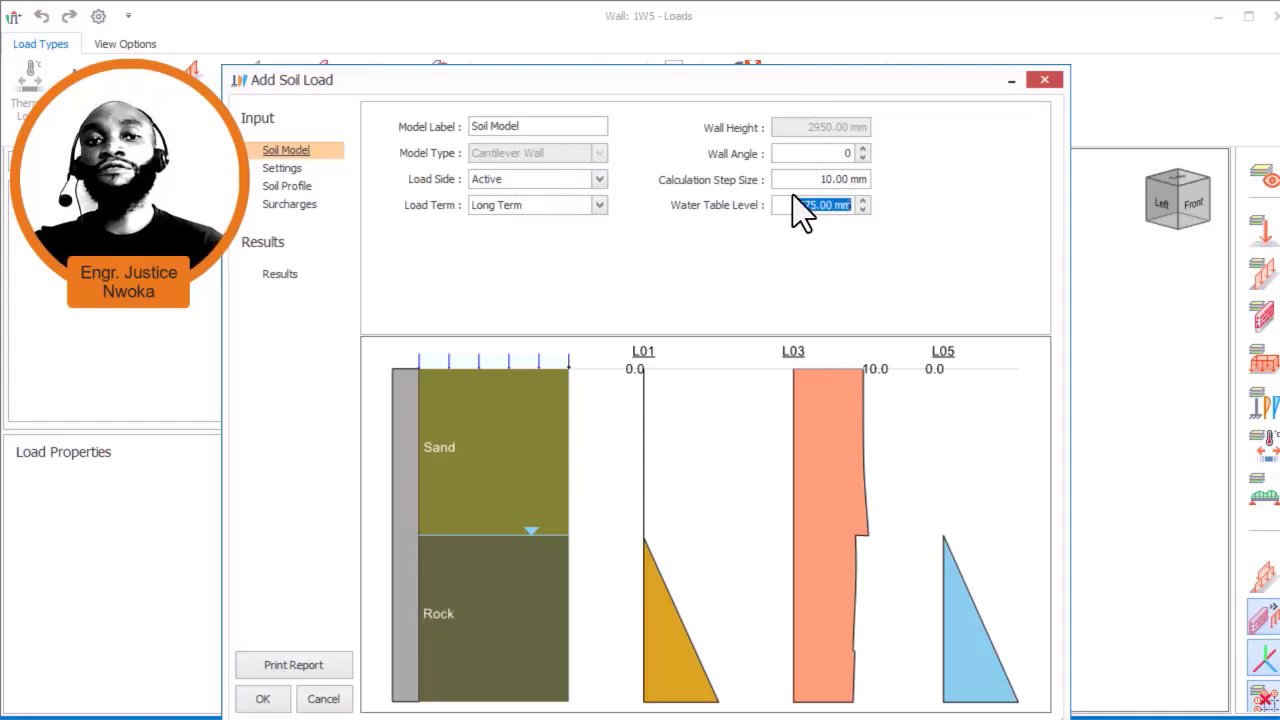
pyautogui.click(296, 176)
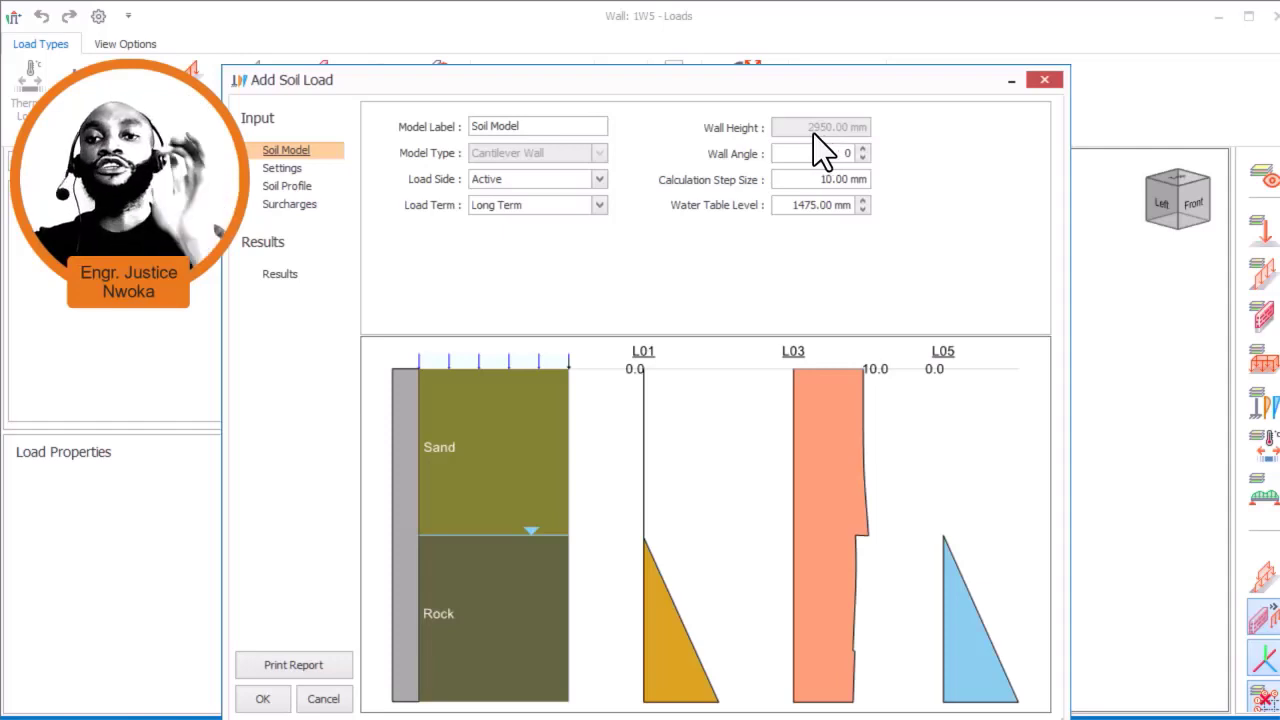
# Switch to the structural hotel drawing in AutoCAD and maximize its window
pyautogui.press('super')
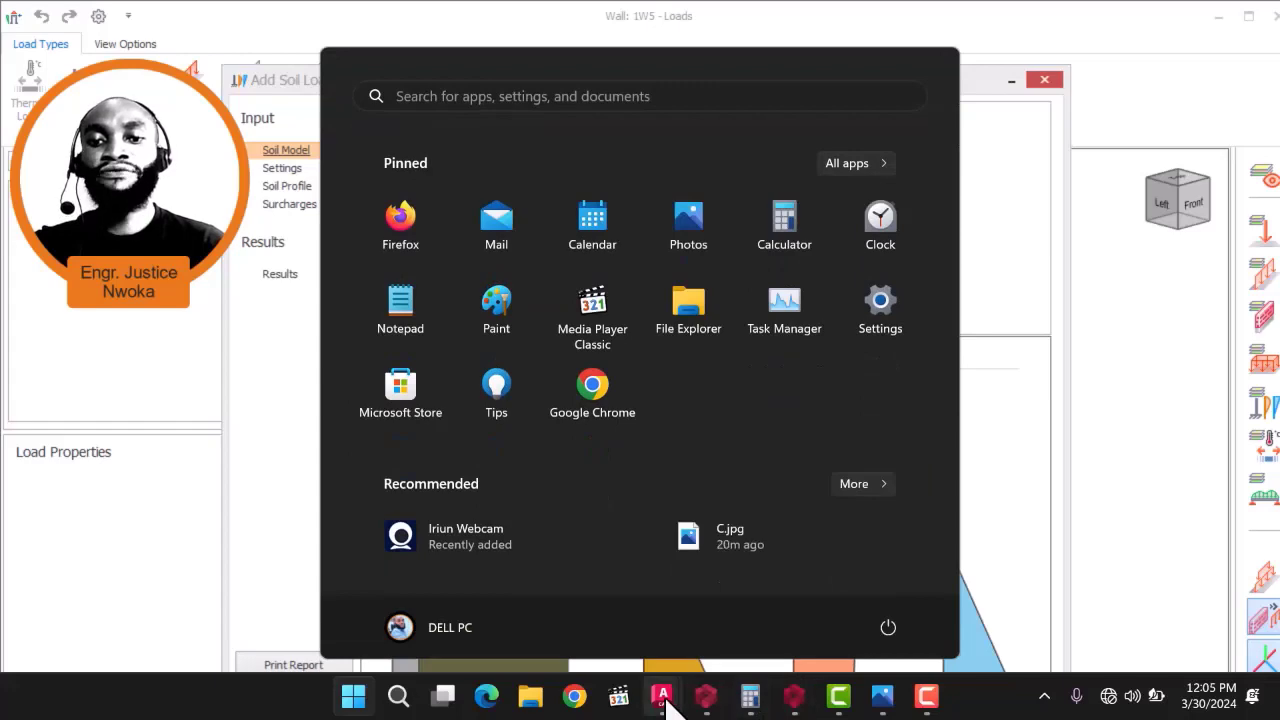
pyautogui.moveTo(662, 695)
pyautogui.click(826, 611)
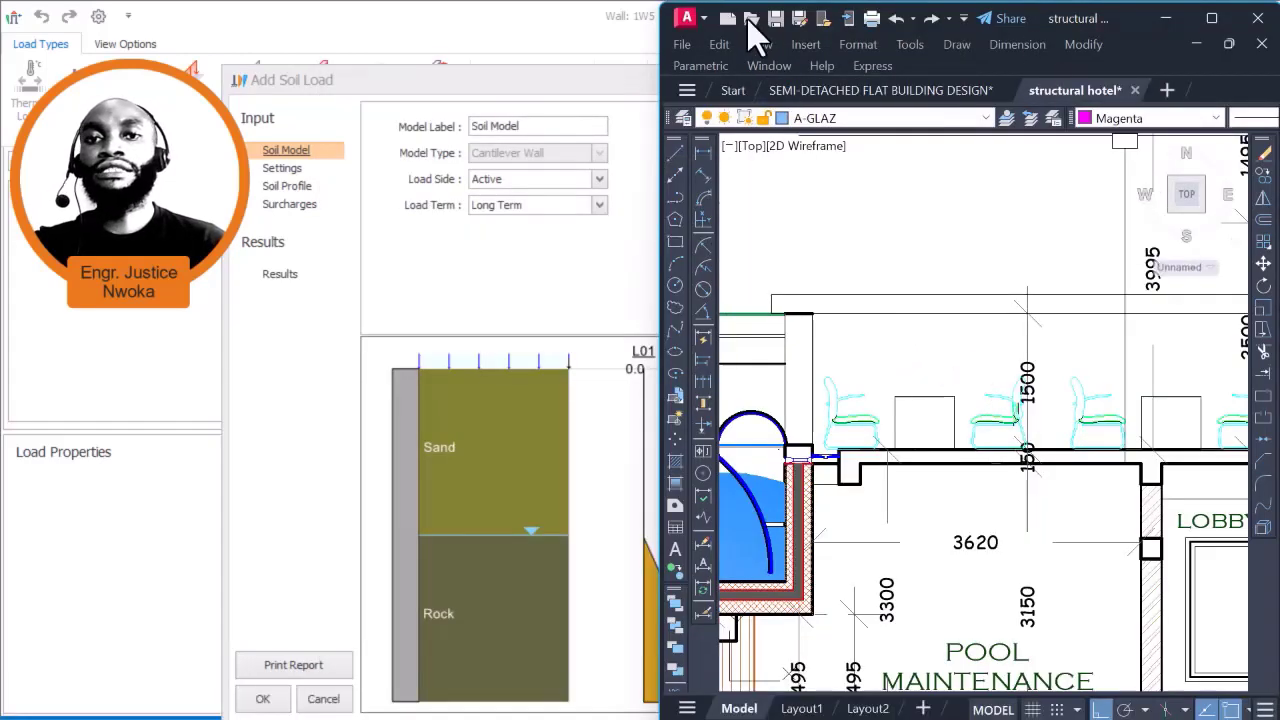
pyautogui.click(1211, 18)
# Measure the height of the basement storage level in the building section with a linear dimension, and cancel without placing it
pyautogui.scroll(-10, 814, 311)
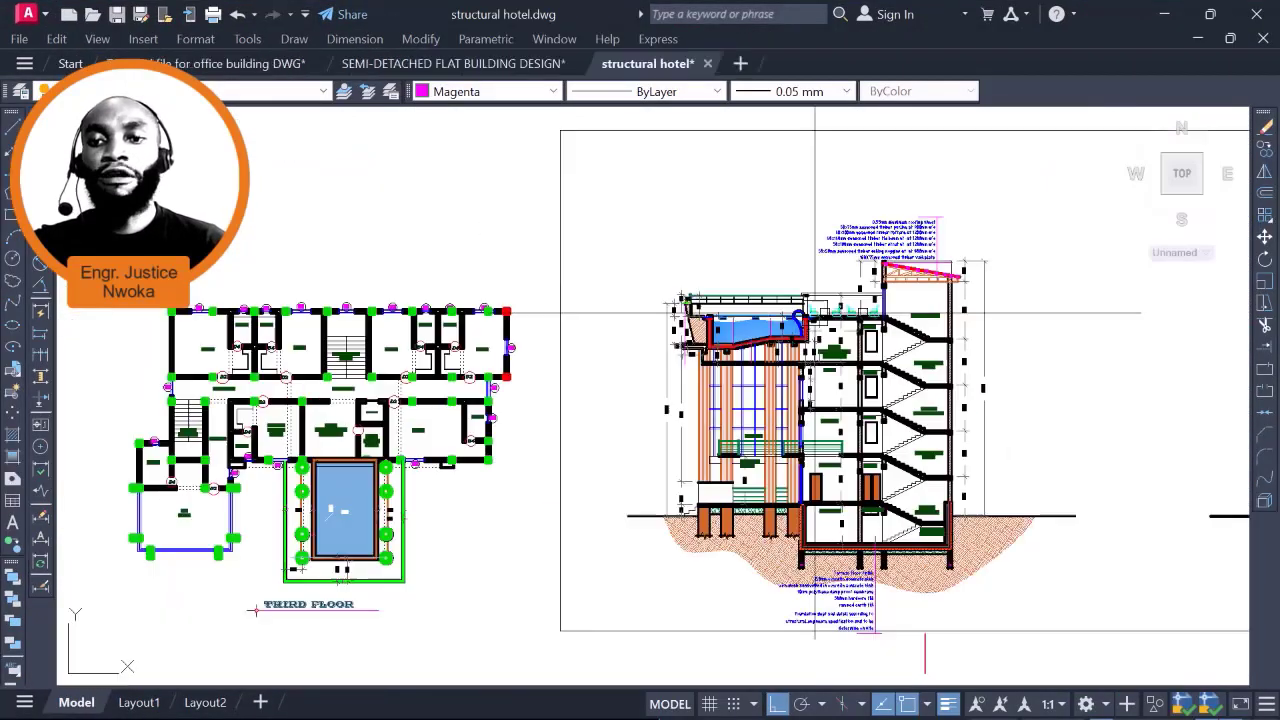
pyautogui.scroll(5, 897, 533)
pyautogui.scroll(4, 956, 470)
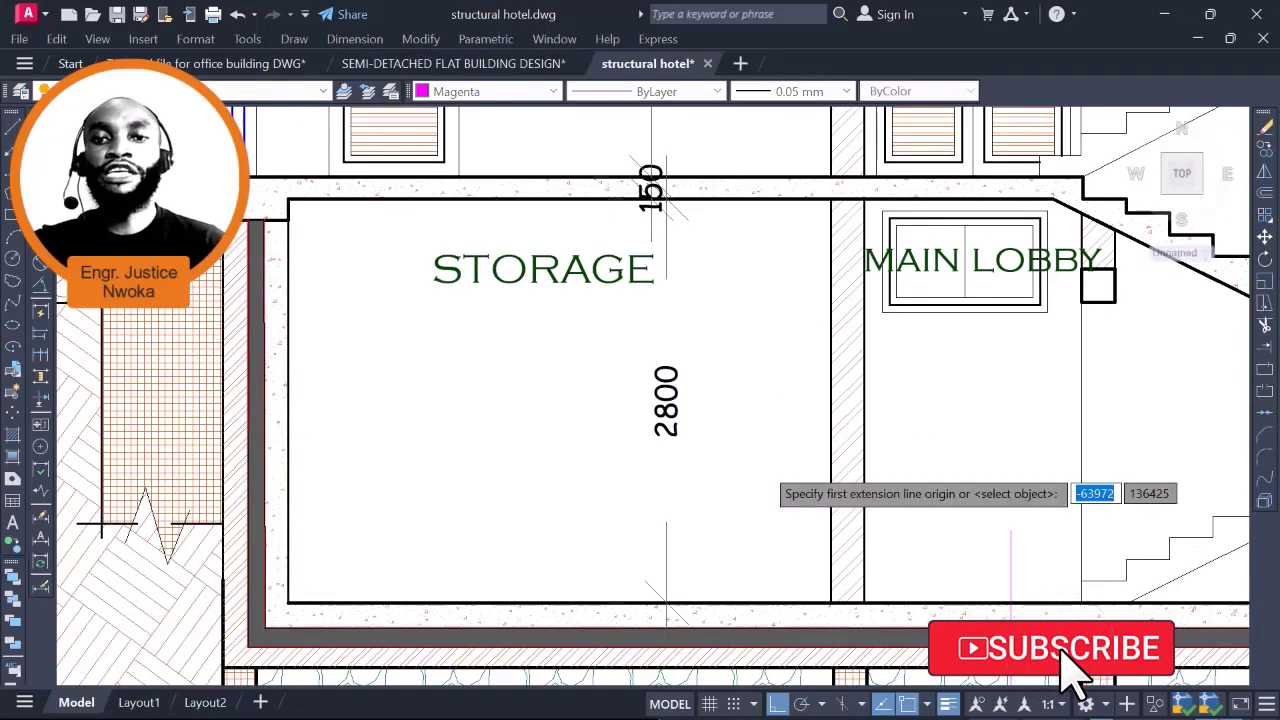
pyautogui.scroll(-4, 768, 450)
pyautogui.scroll(2, 760, 403)
pyautogui.scroll(2, 759, 400)
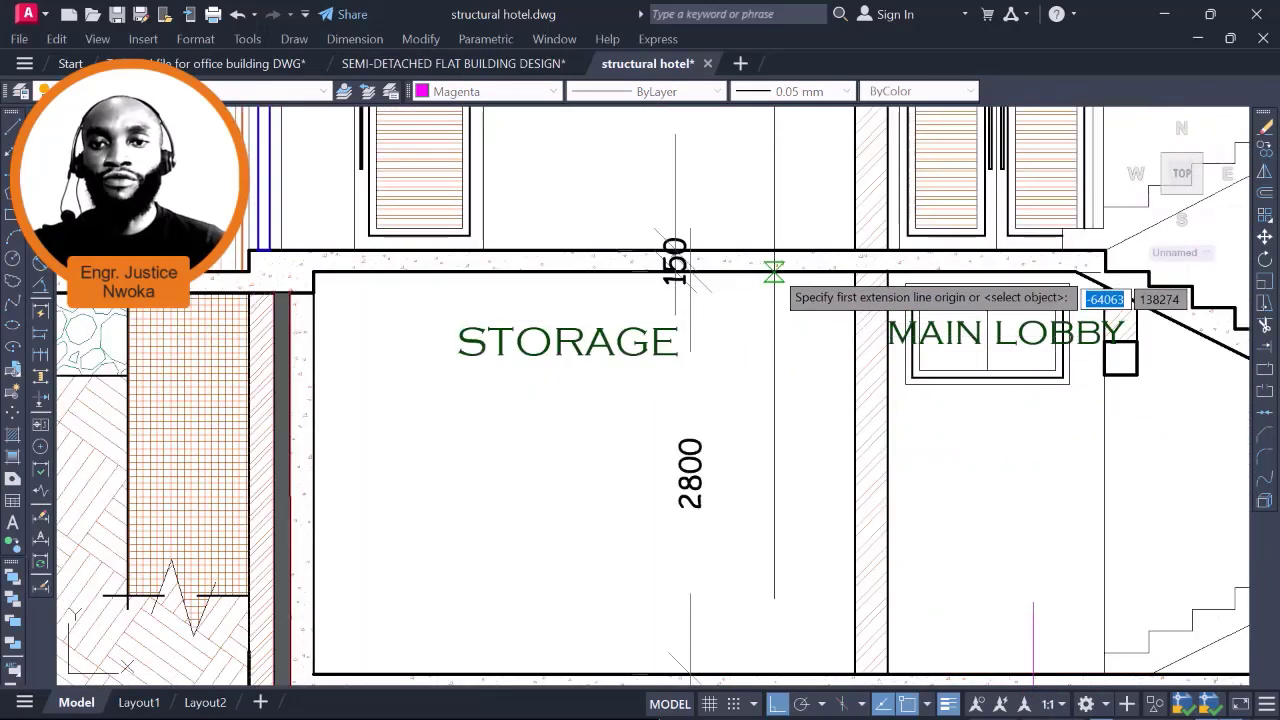
pyautogui.click(770, 272)
pyautogui.scroll(-3, 700, 360)
pyautogui.scroll(3, 700, 420)
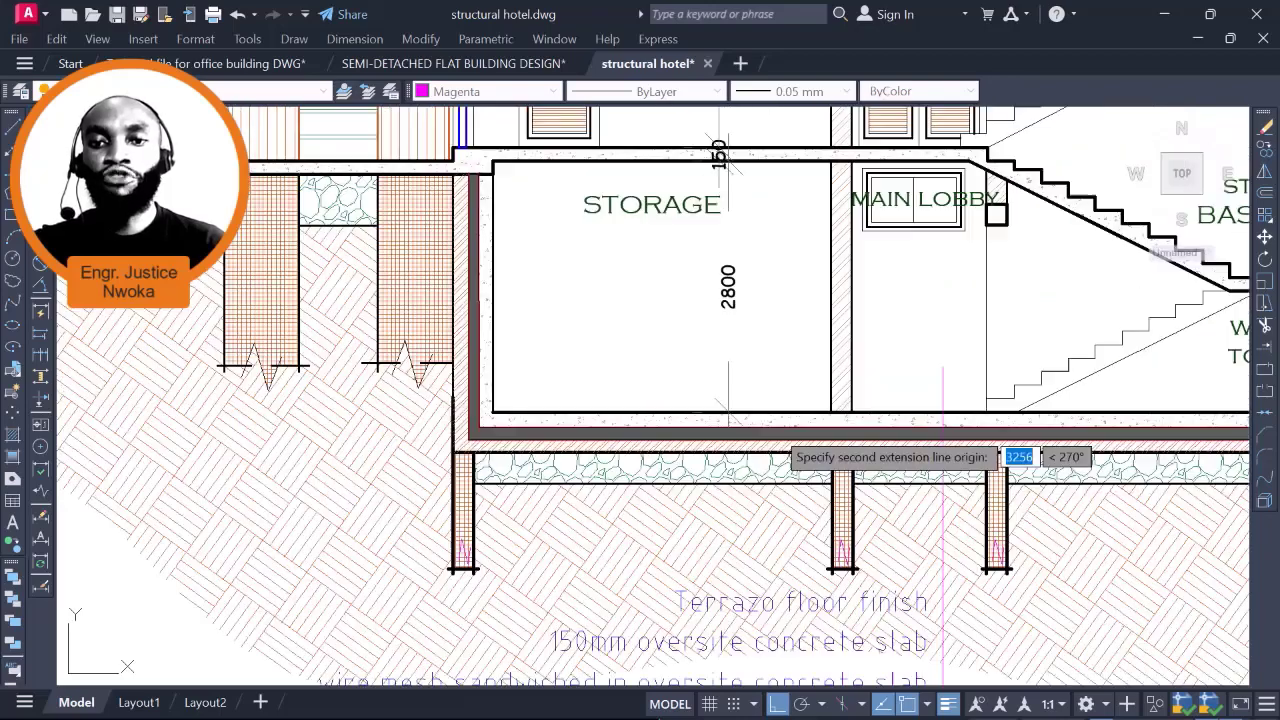
pyautogui.scroll(-3, 700, 400)
pyautogui.scroll(4, 770, 340)
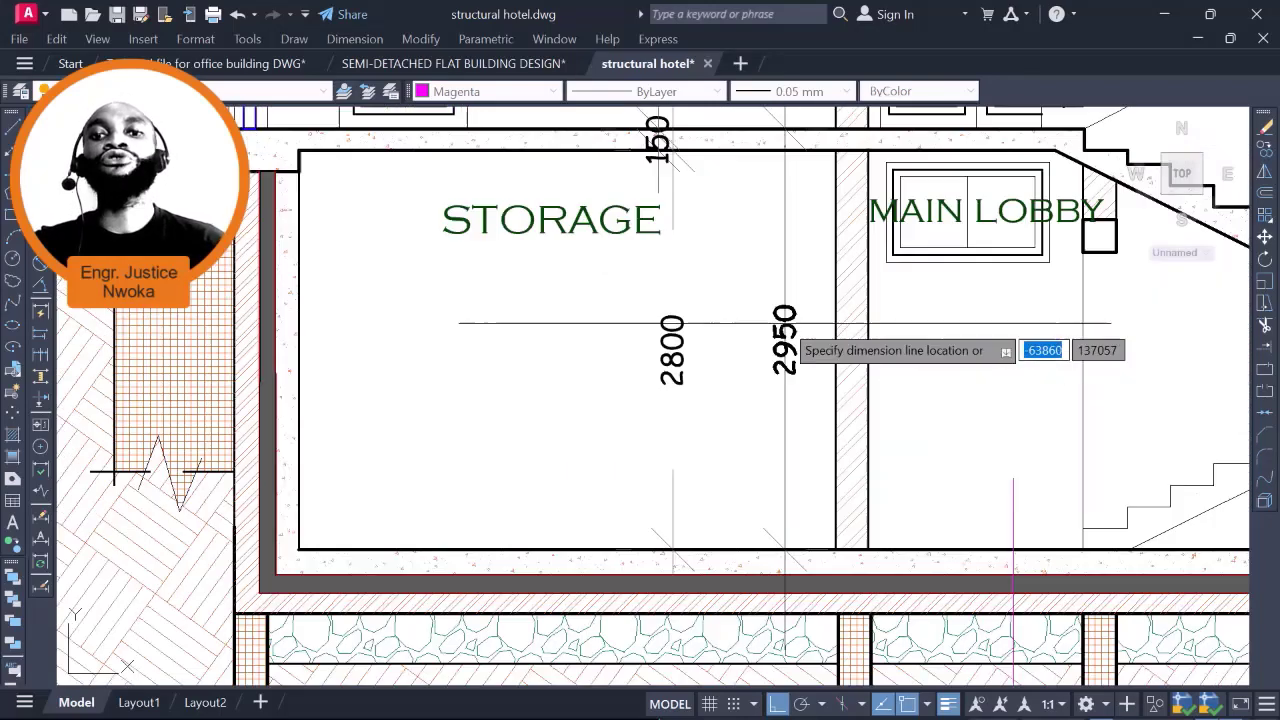
pyautogui.scroll(-4, 770, 335)
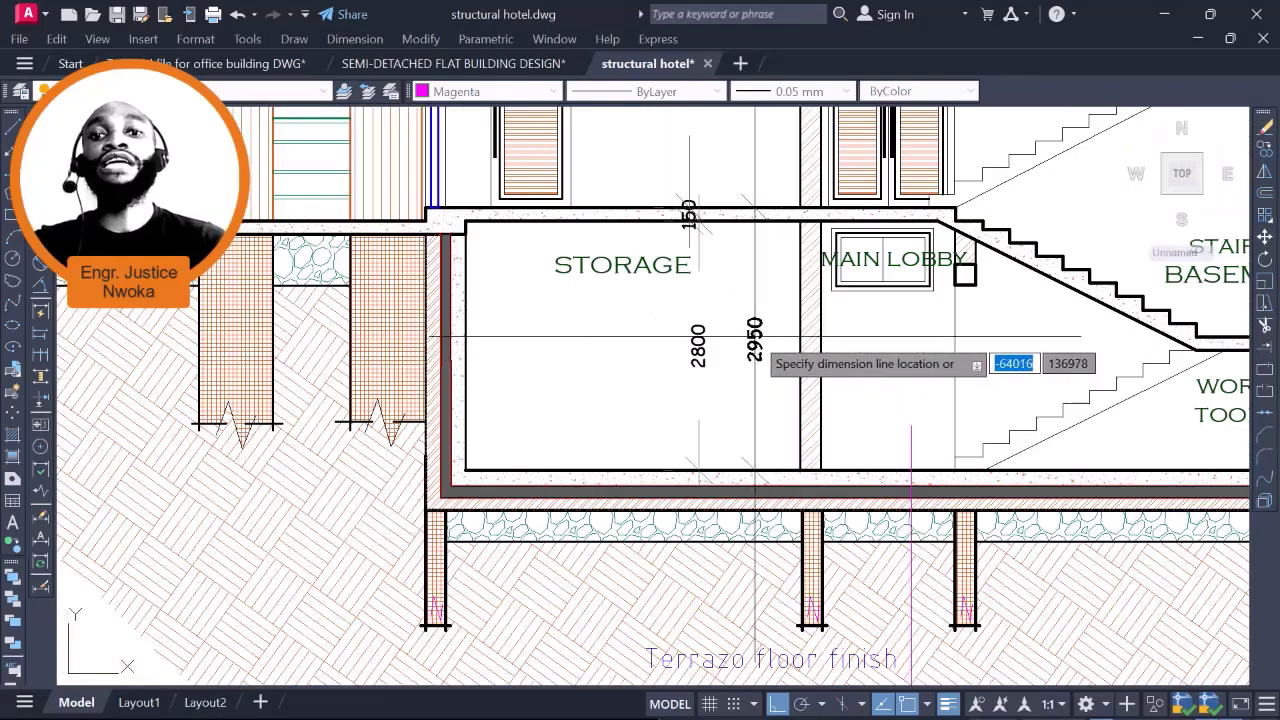
pyautogui.press('Escape')
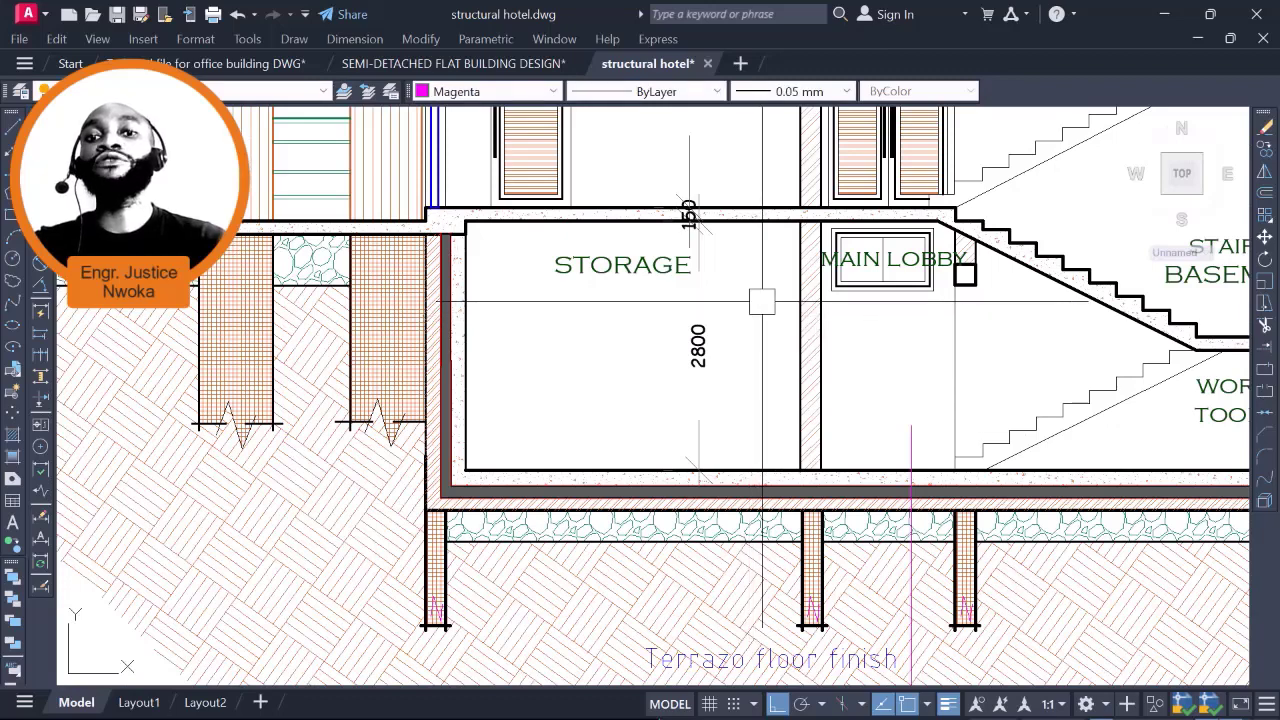
# Return to the Add Soil Load window and check the code and spectra type options in its code settings, keeping Europe and Type 2
pyautogui.click(1165, 14)
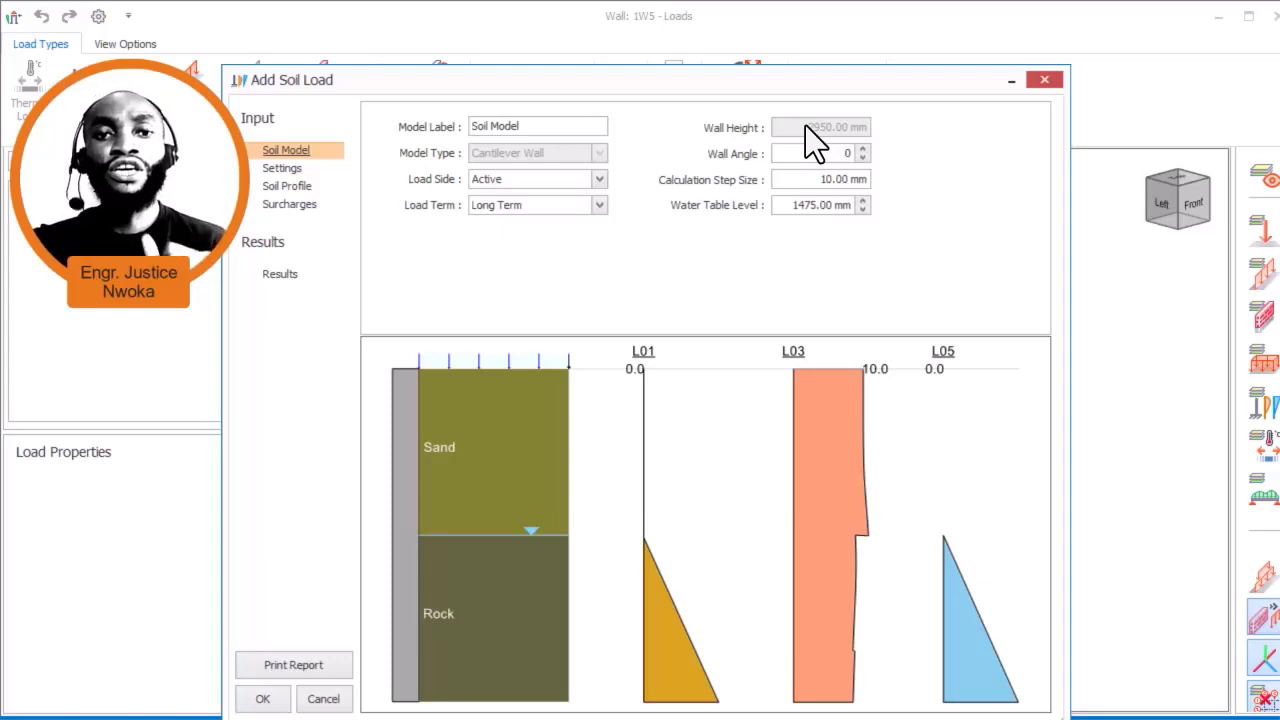
pyautogui.click(283, 170)
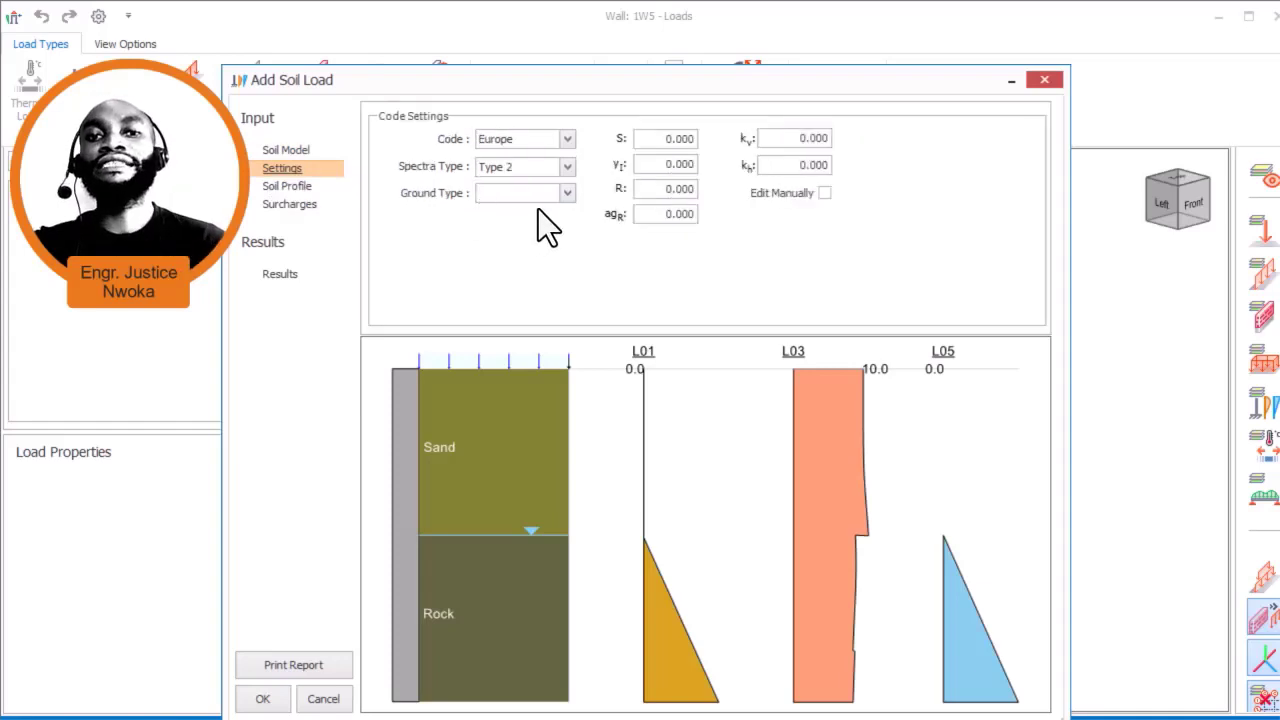
pyautogui.click(567, 140)
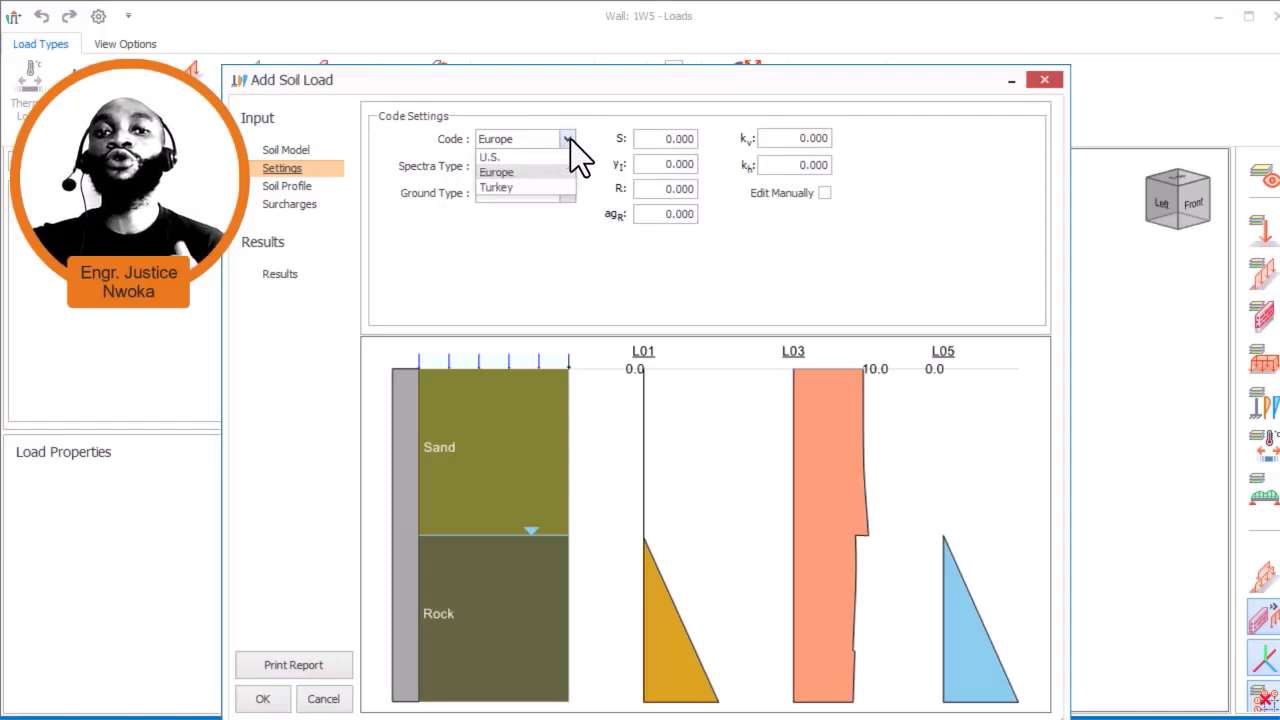
pyautogui.click(571, 140)
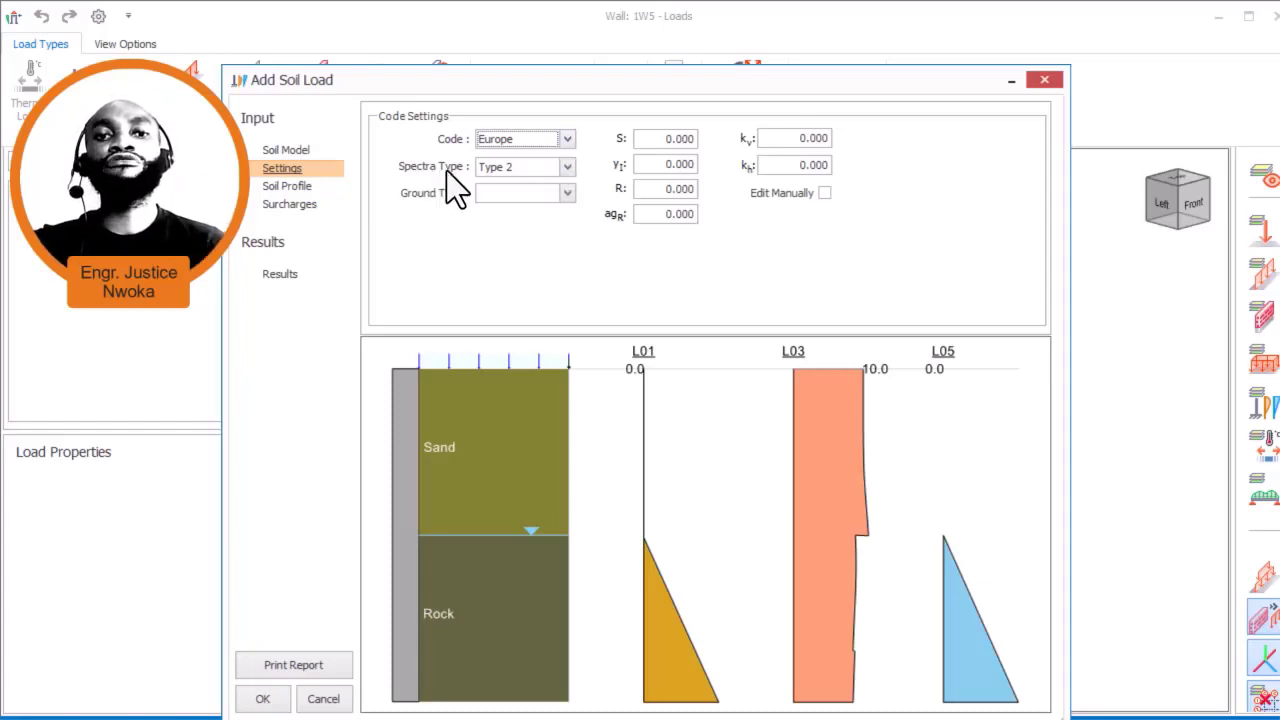
pyautogui.click(563, 171)
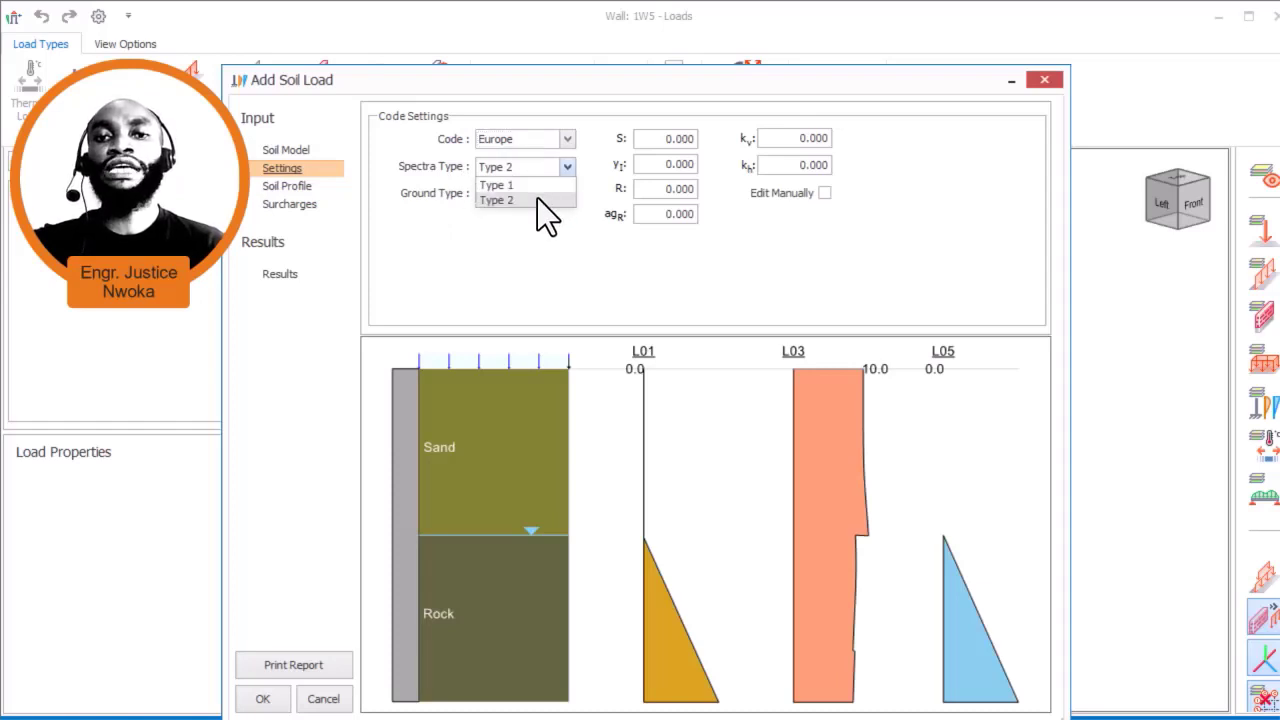
pyautogui.click(537, 198)
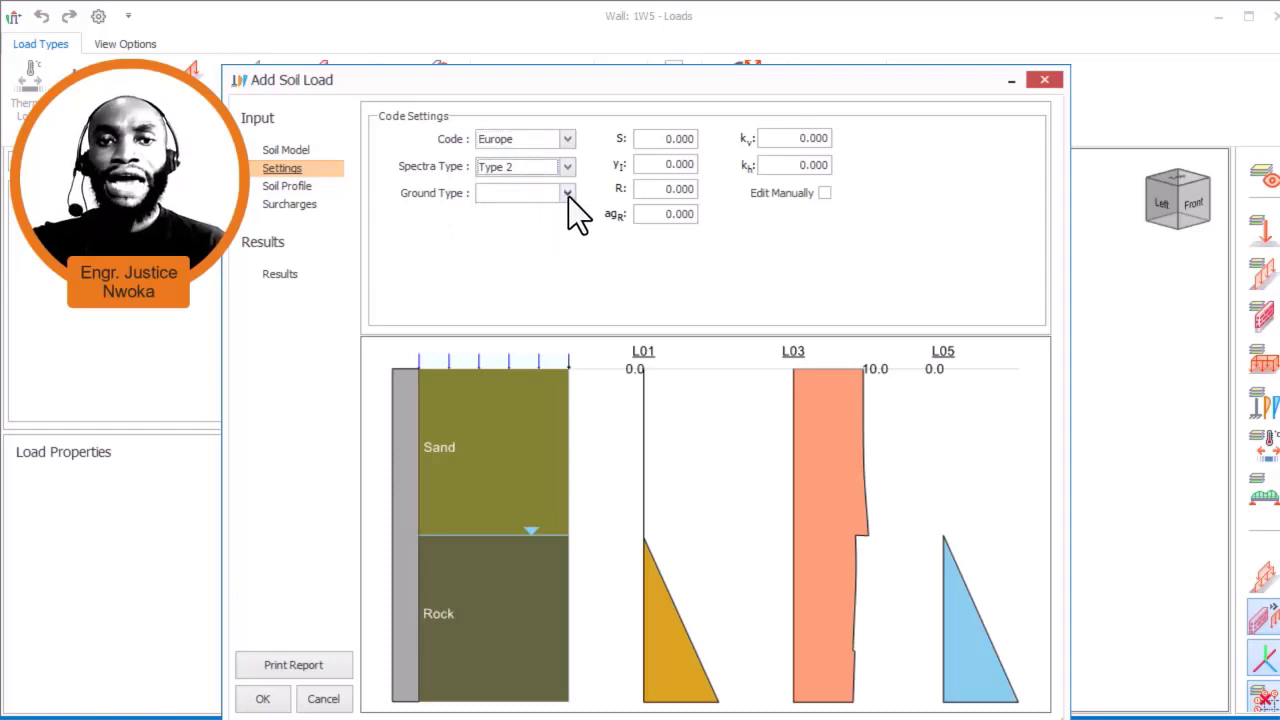
# Review the available ground types in the soil load's code settings without selecting one
pyautogui.click(568, 194)
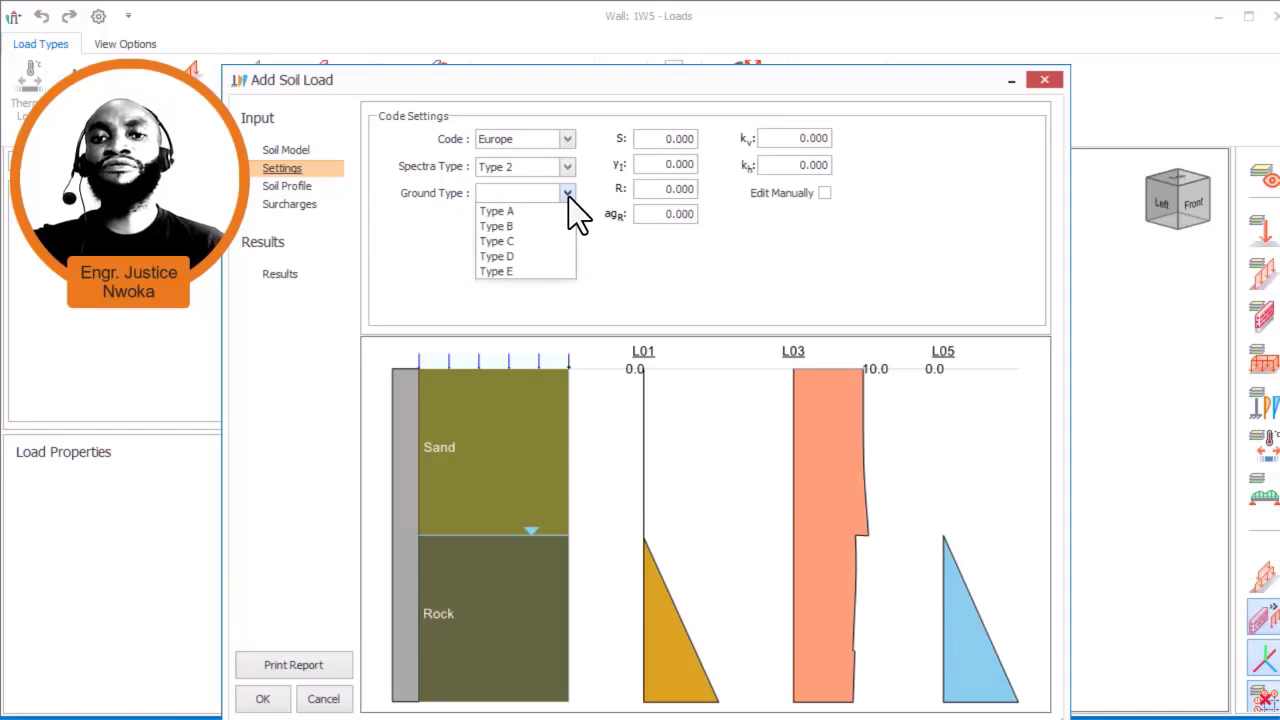
pyautogui.click(565, 197)
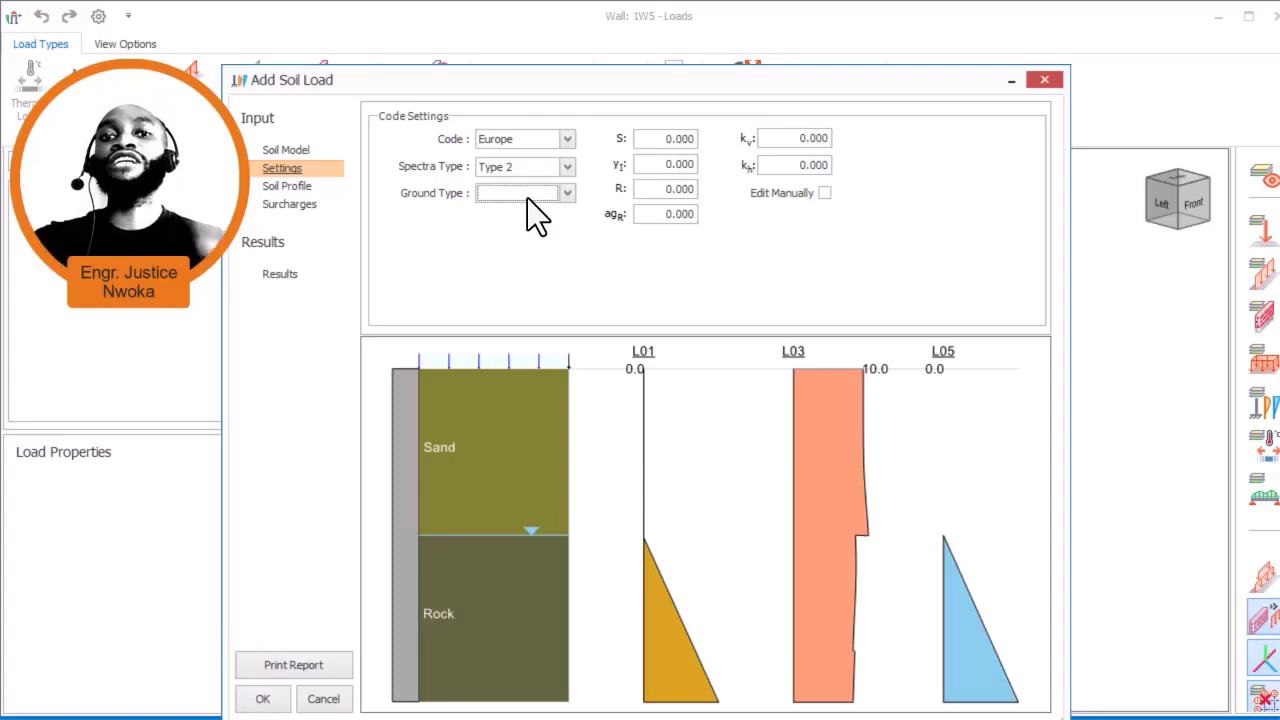
pyautogui.click(567, 194)
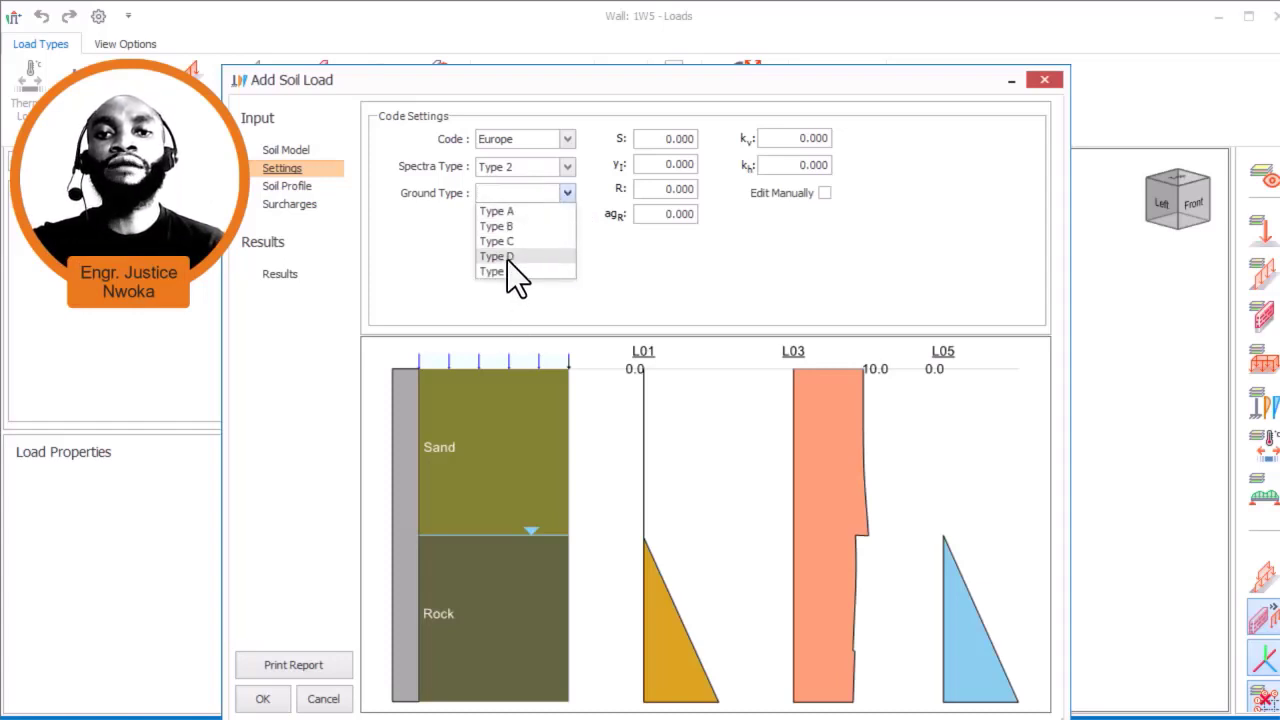
pyautogui.click(559, 191)
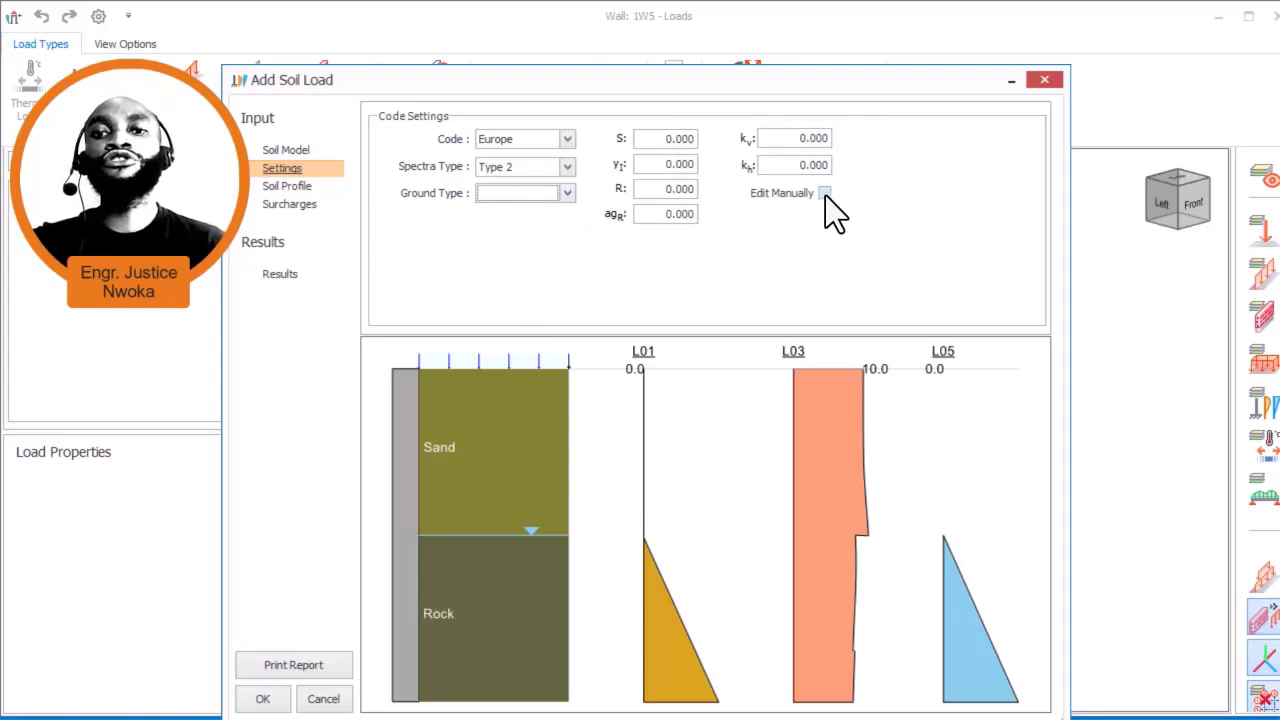
pyautogui.click(569, 194)
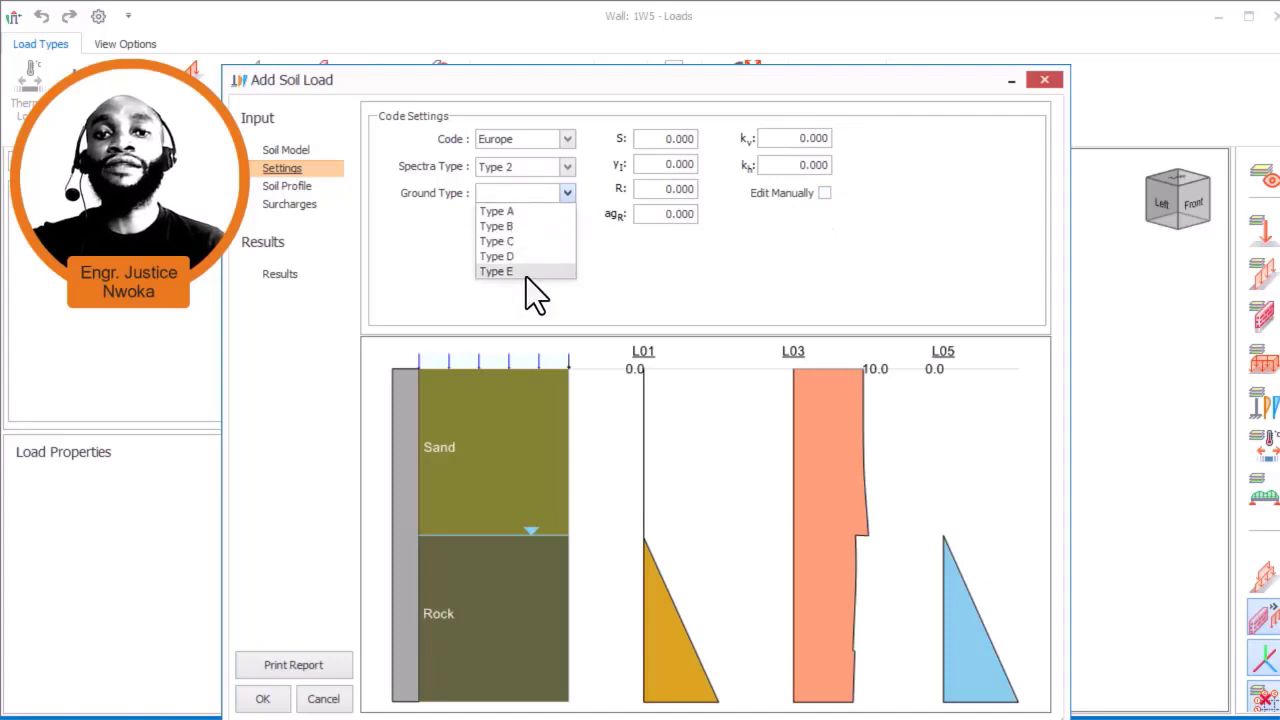
pyautogui.click(667, 266)
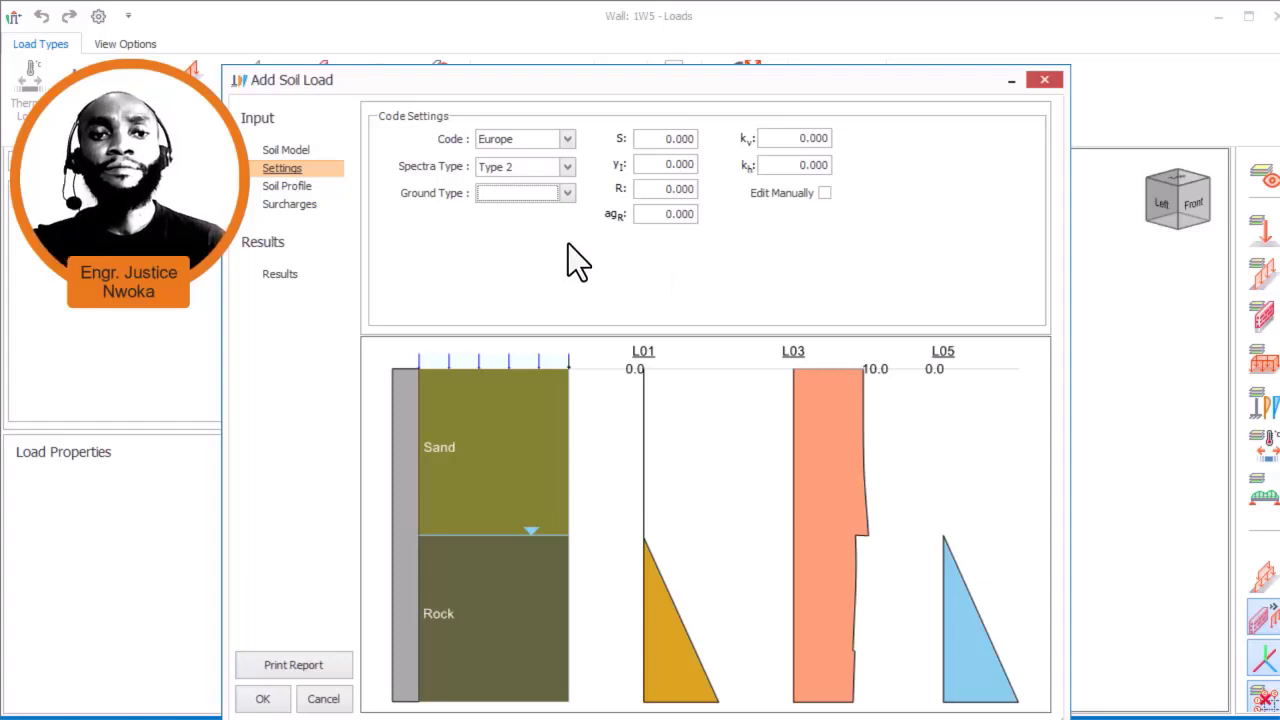
# Add a layer to the soil profile and change the middle layer's material to Clay
pyautogui.click(288, 188)
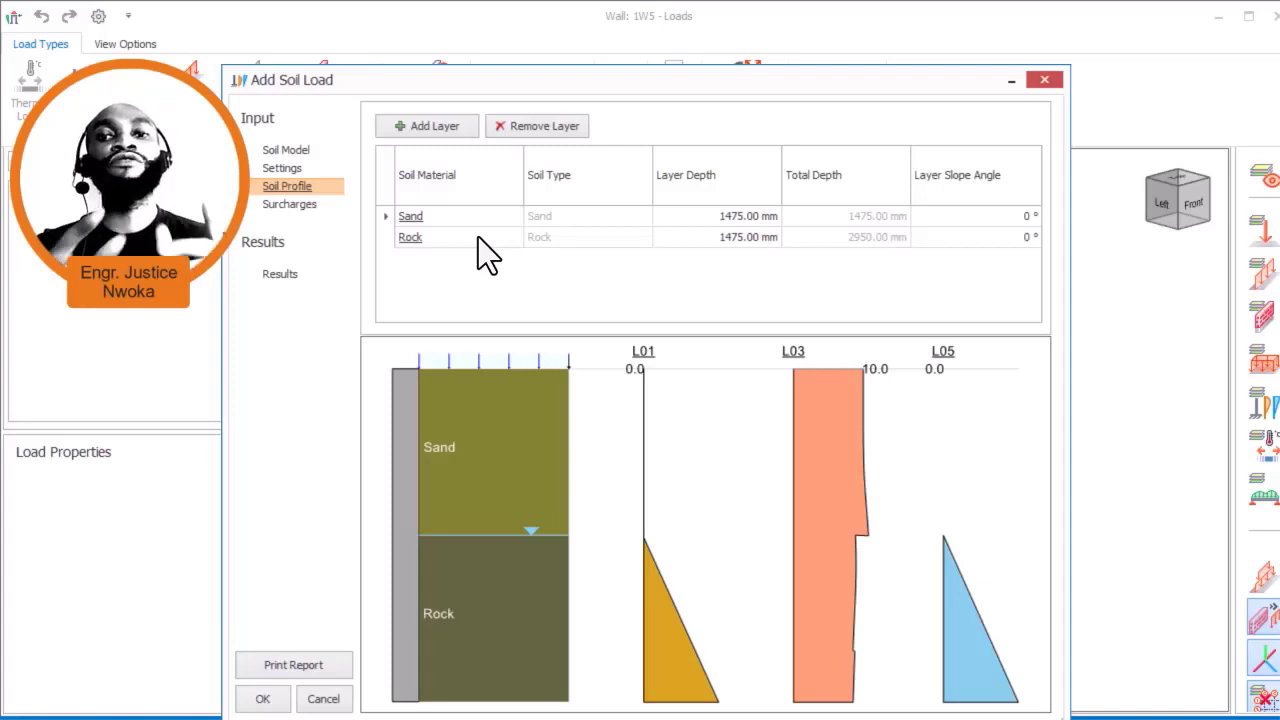
pyautogui.click(420, 129)
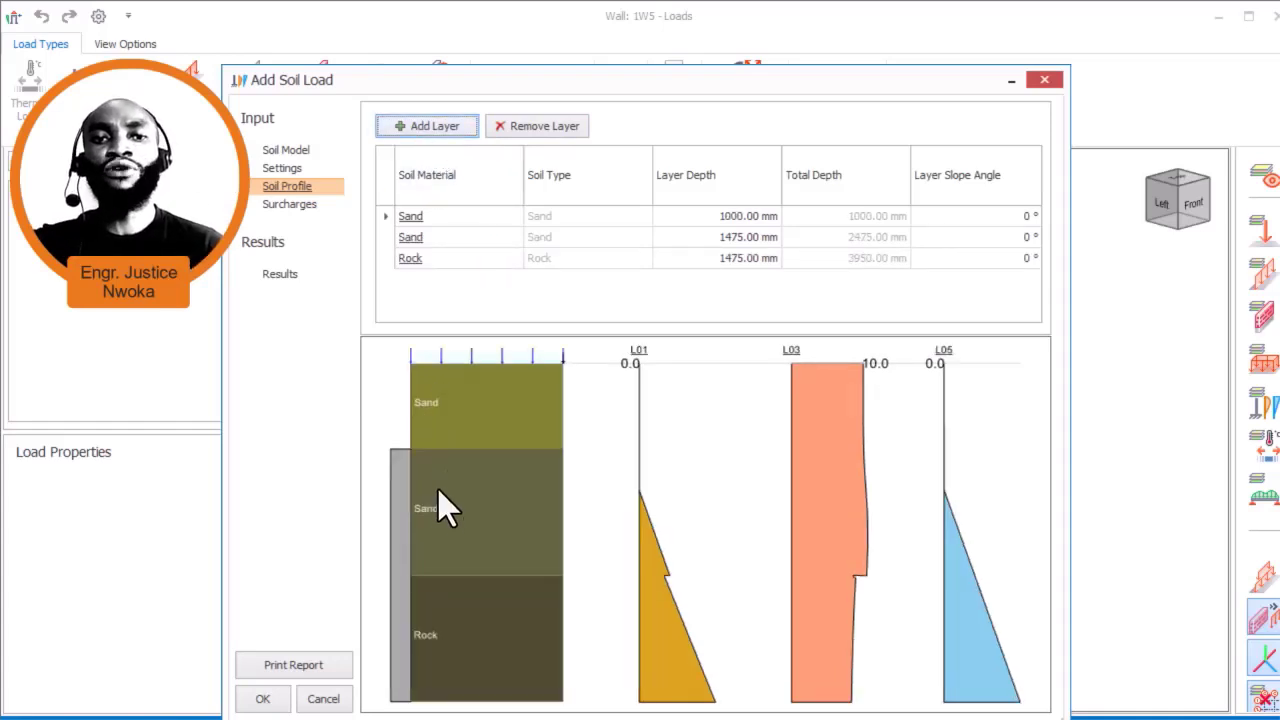
pyautogui.click(430, 226)
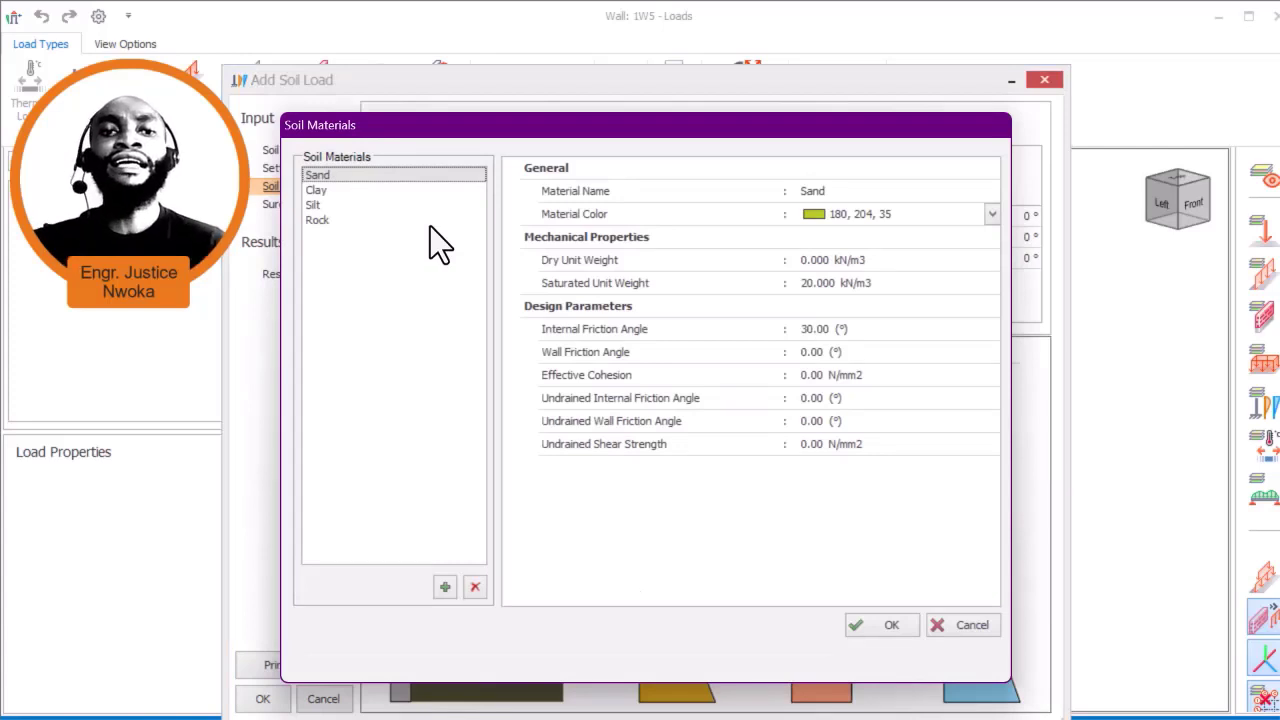
pyautogui.click(316, 192)
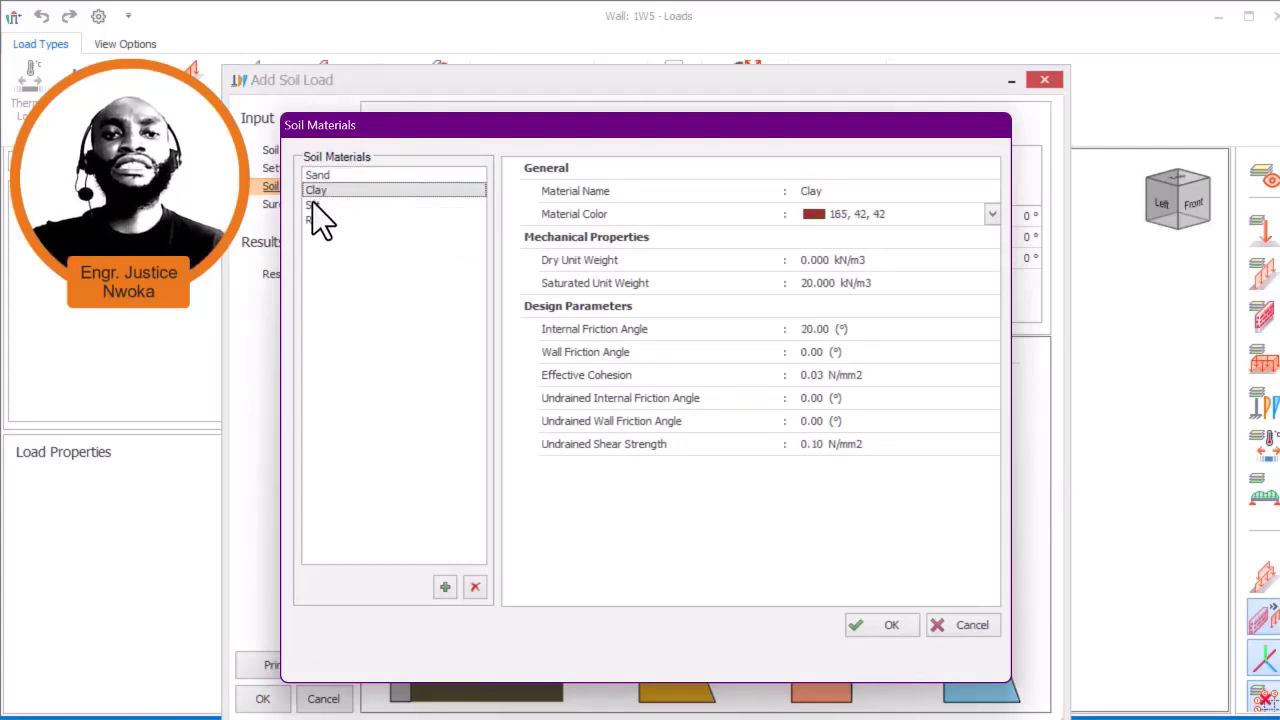
pyautogui.click(313, 204)
pyautogui.click(327, 222)
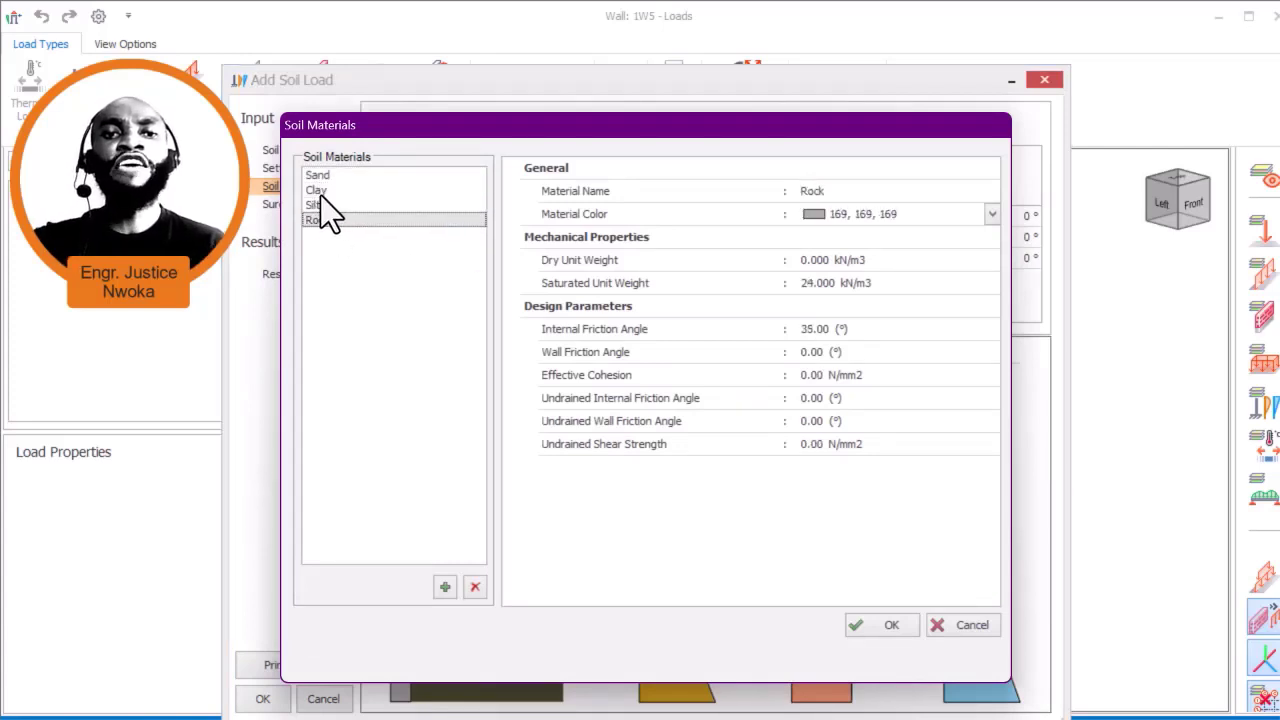
pyautogui.click(320, 189)
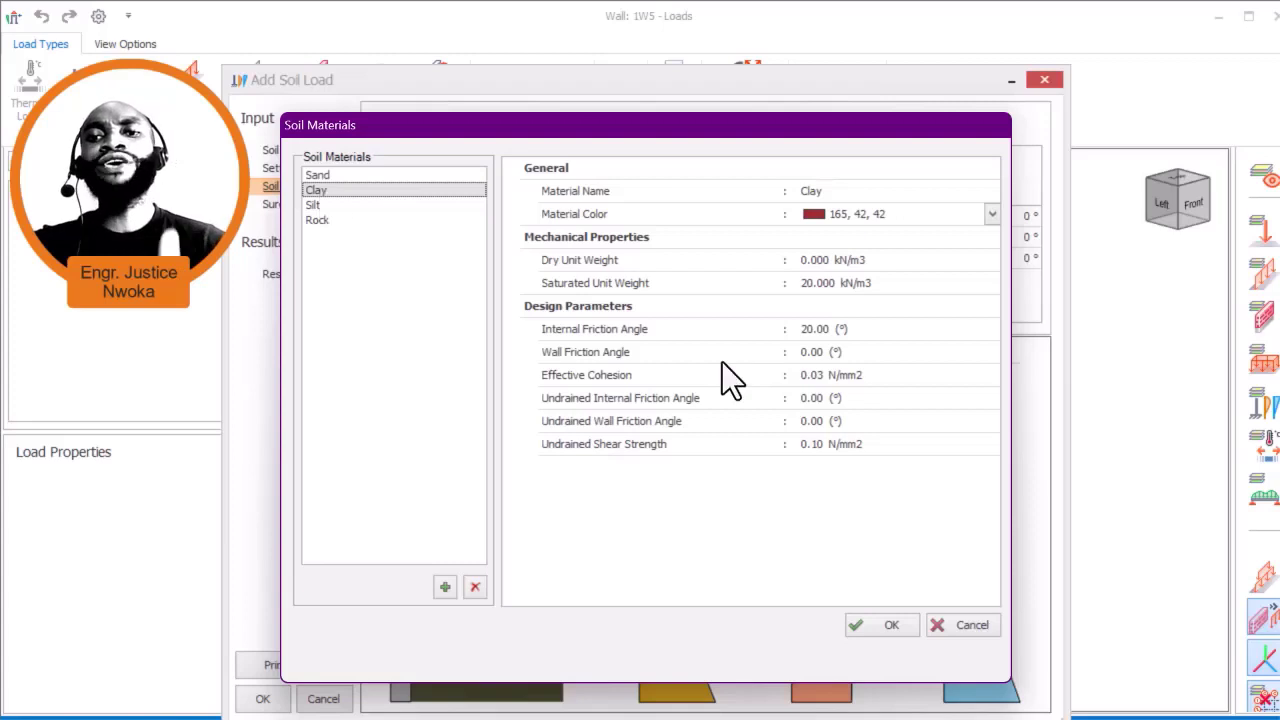
pyautogui.click(884, 624)
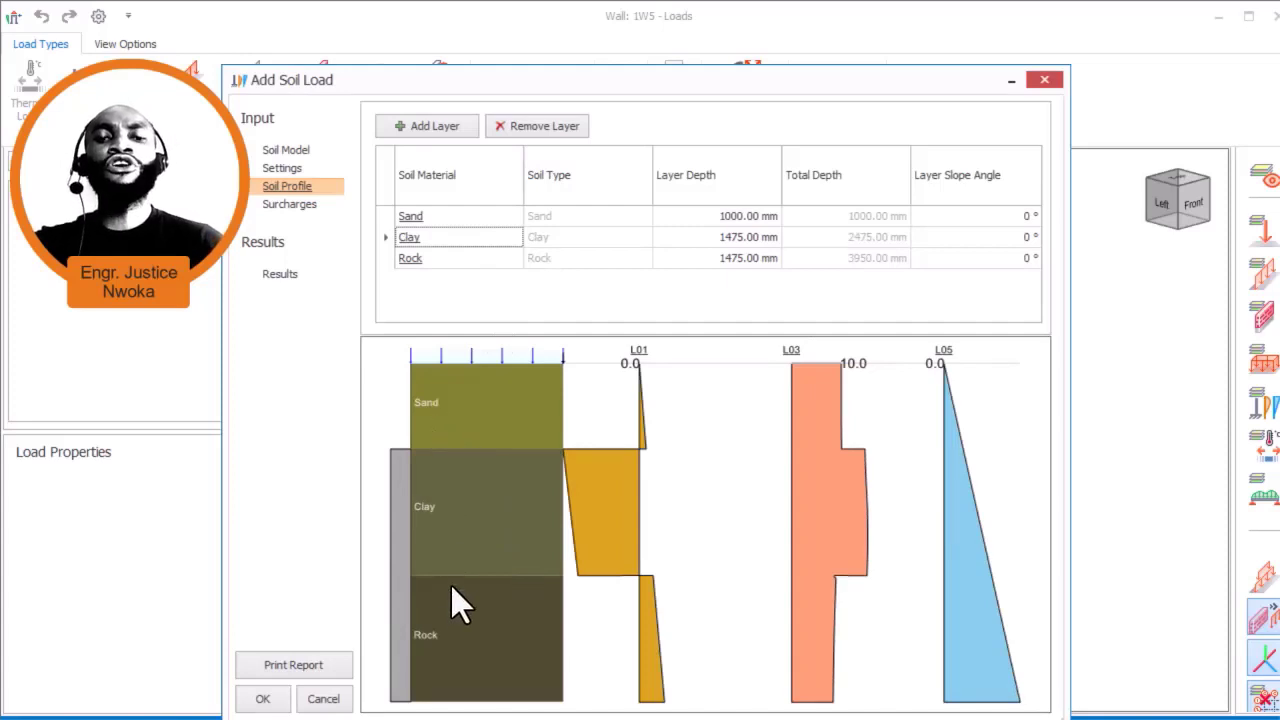
# Remove the Rock and Clay layers from the soil profile, keeping only the top Sand layer
pyautogui.click(441, 262)
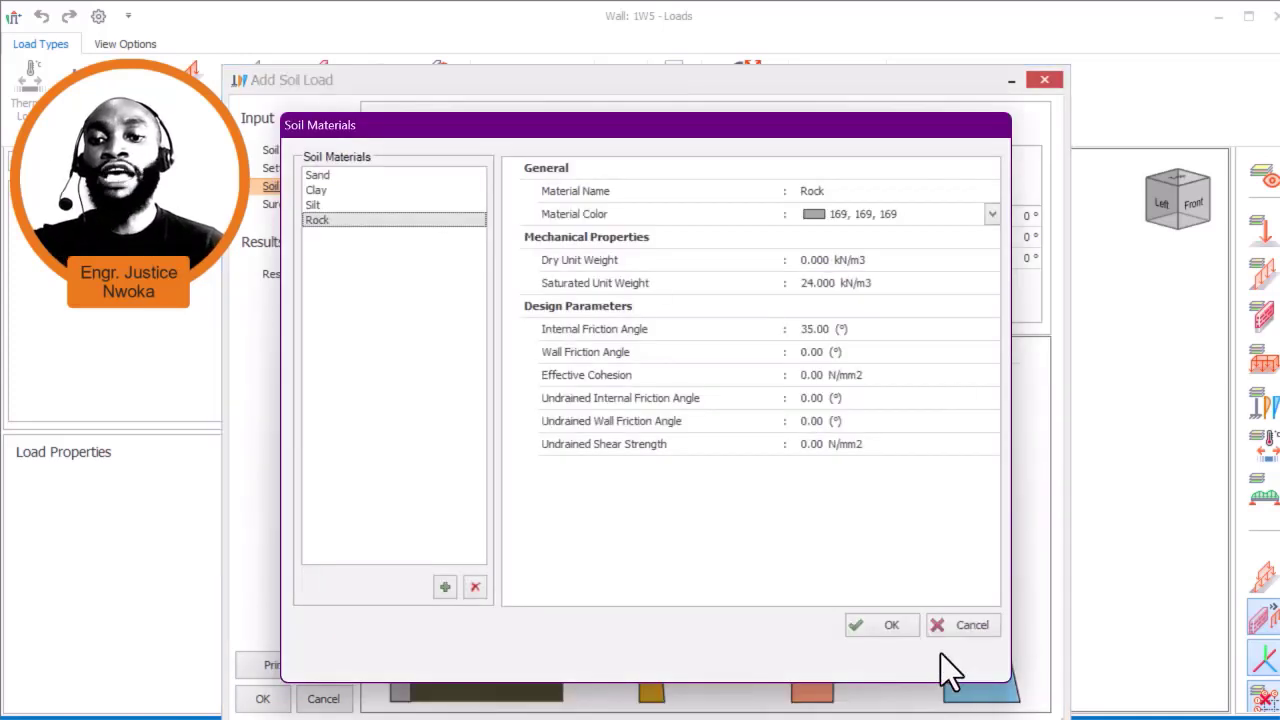
pyautogui.click(958, 624)
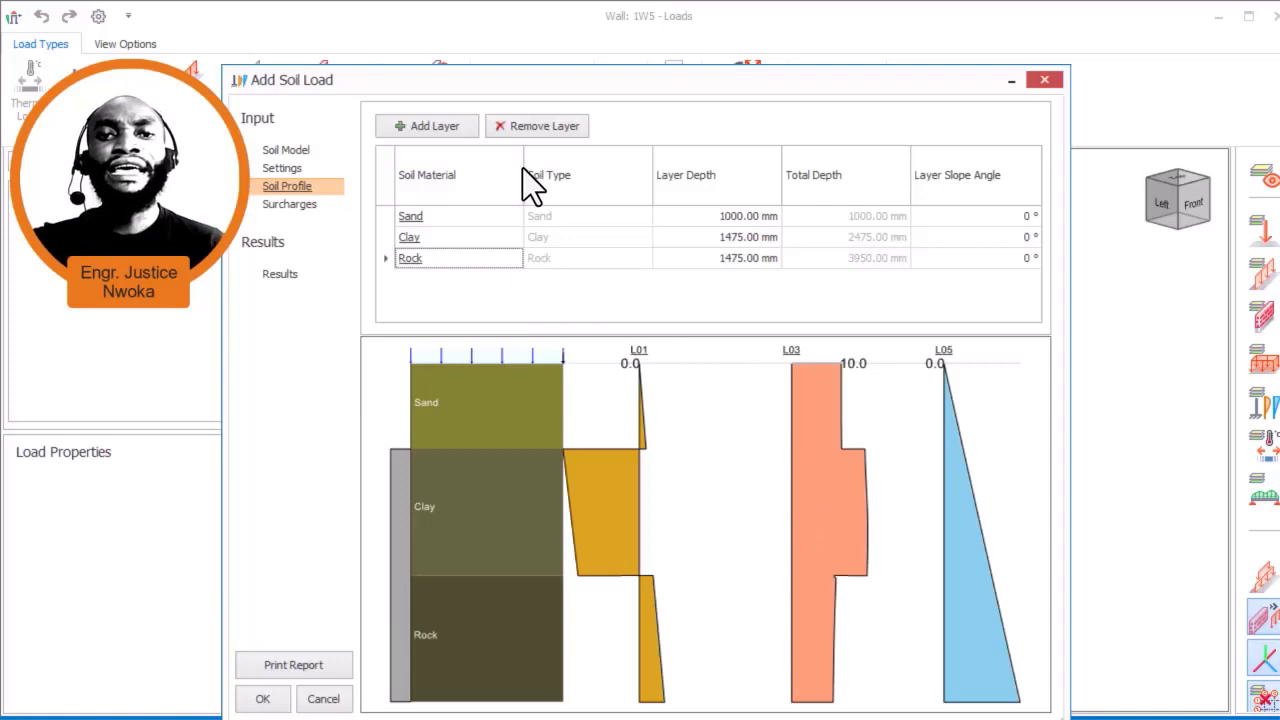
pyautogui.click(535, 126)
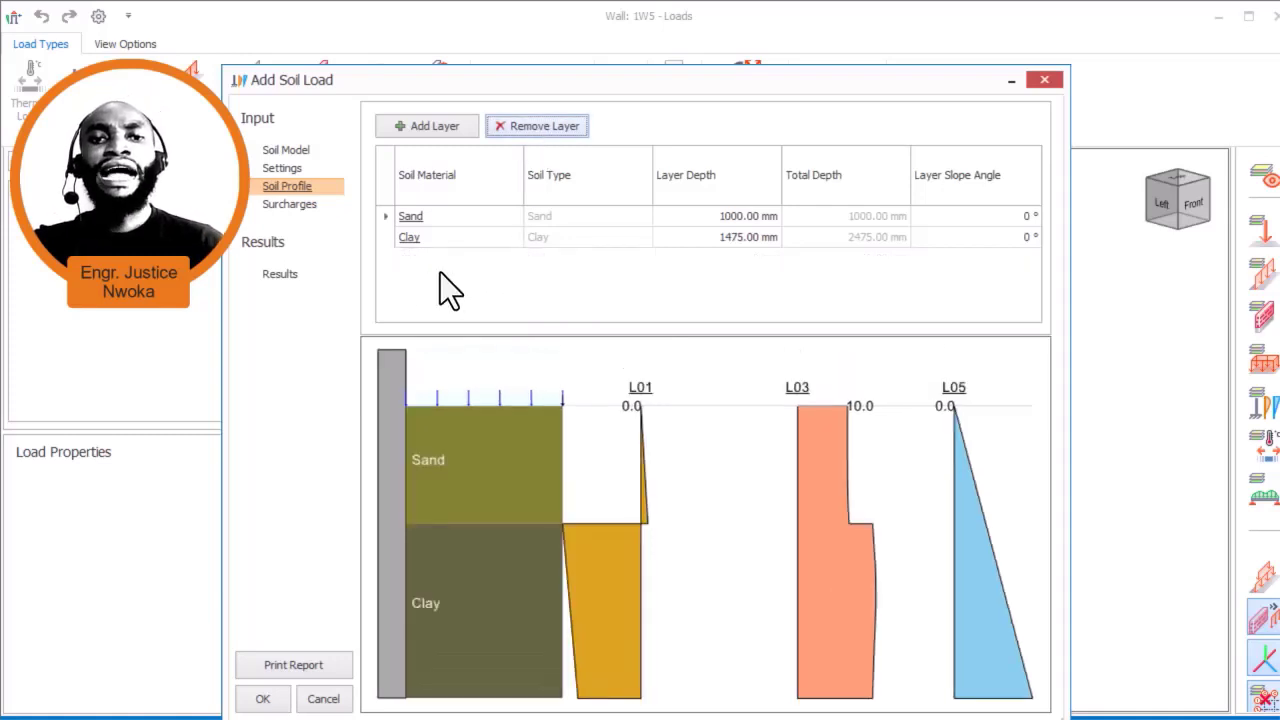
pyautogui.click(540, 237)
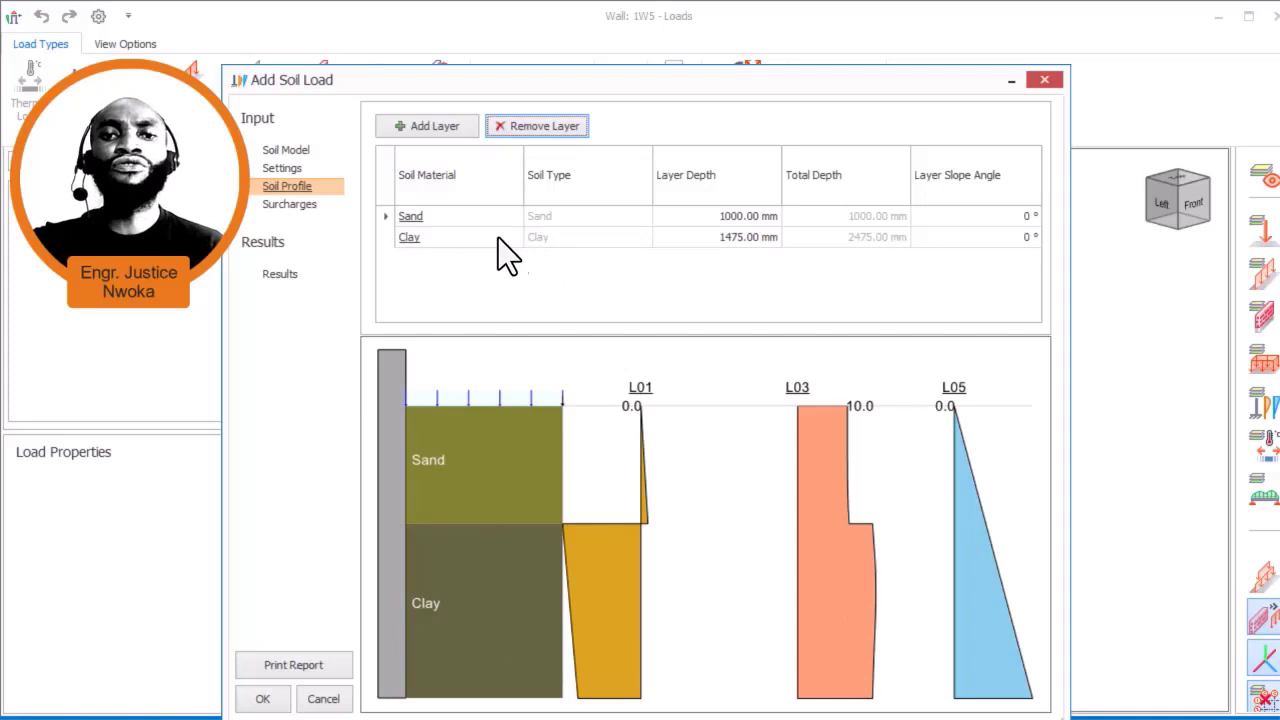
pyautogui.click(558, 130)
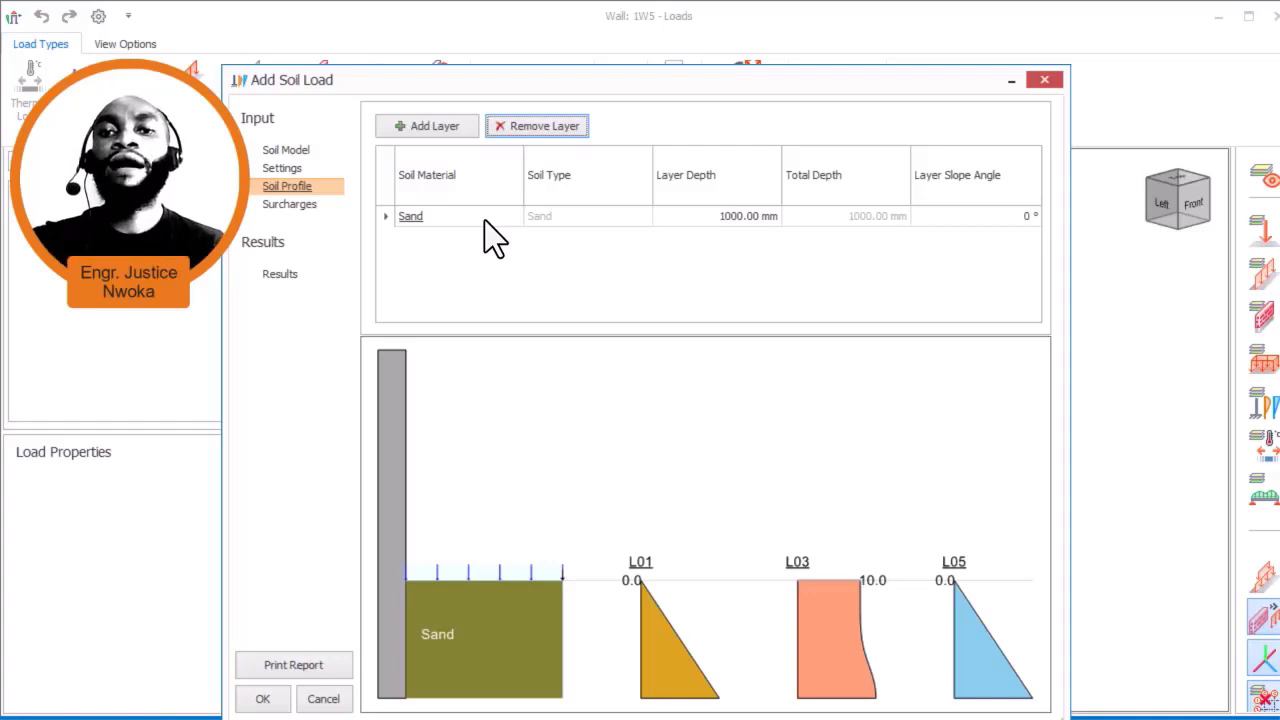
# Set the depth of the remaining Sand layer to 2950 mm
pyautogui.click(742, 216)
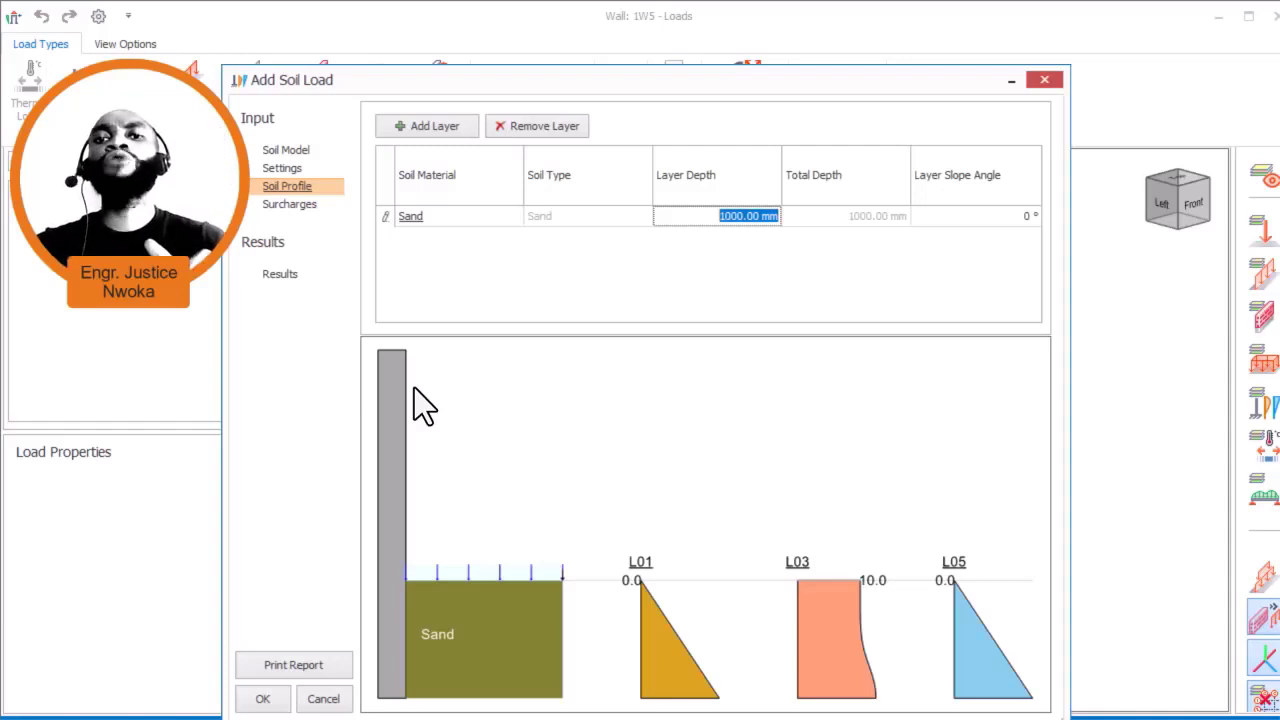
pyautogui.write('2950')
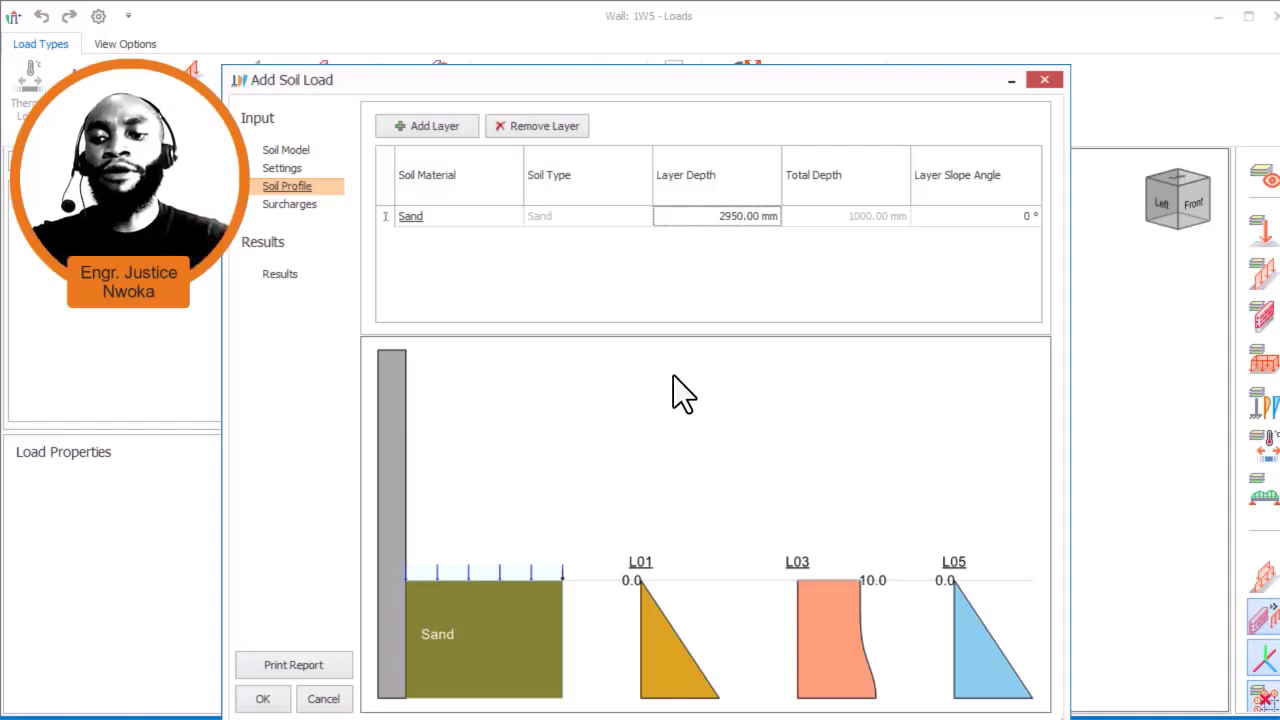
pyautogui.press('Return')
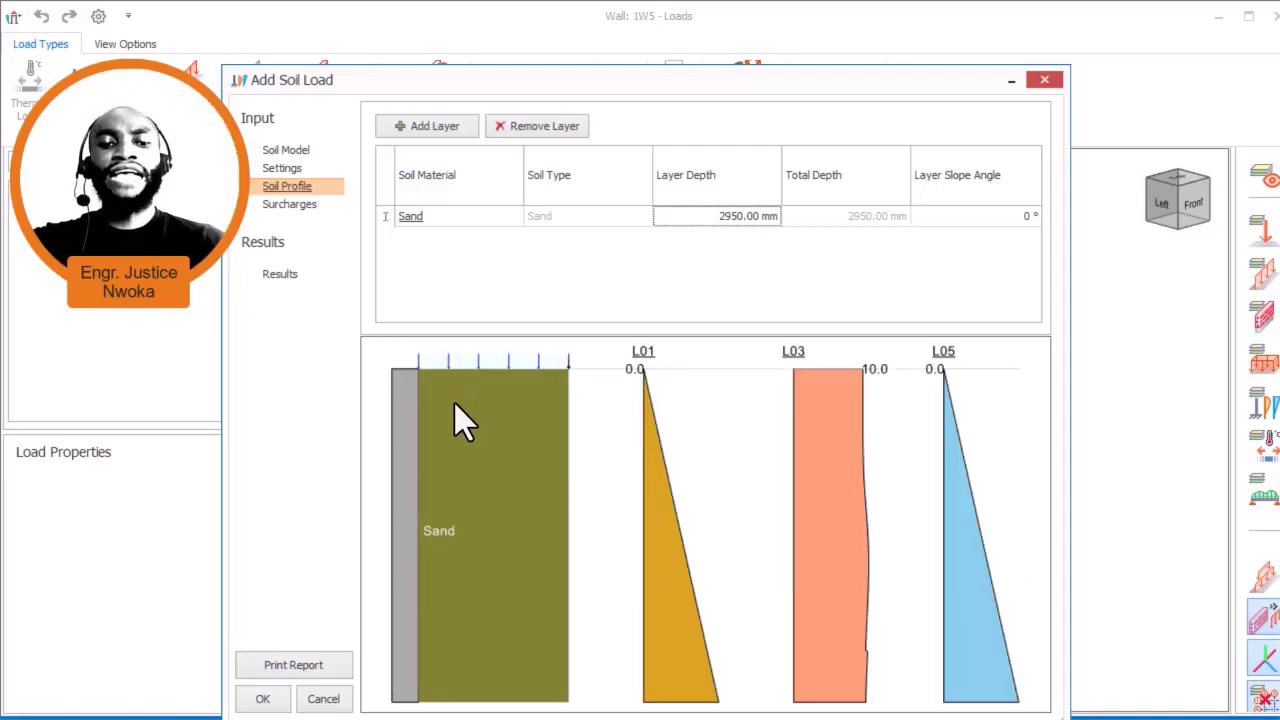
# Switch to the building rendering C.jpg in Photos and examine the ground around the building's base near the parked cars
pyautogui.press('super')
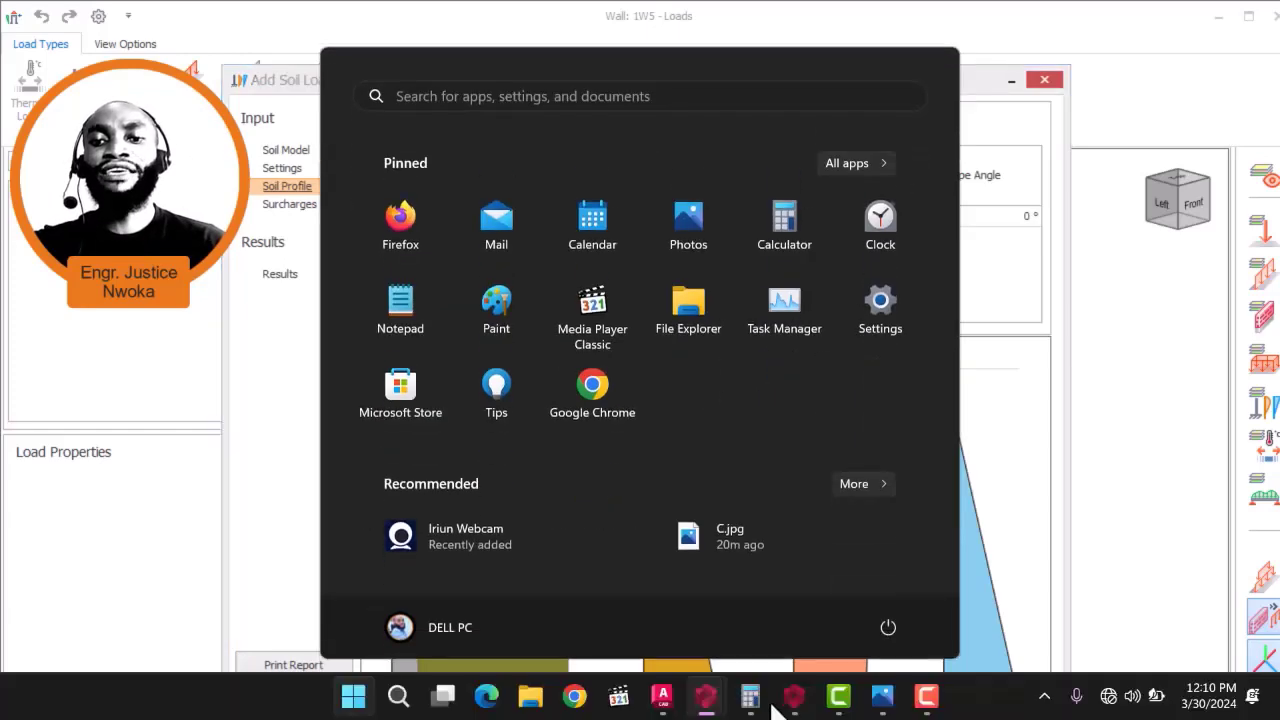
pyautogui.click(878, 700)
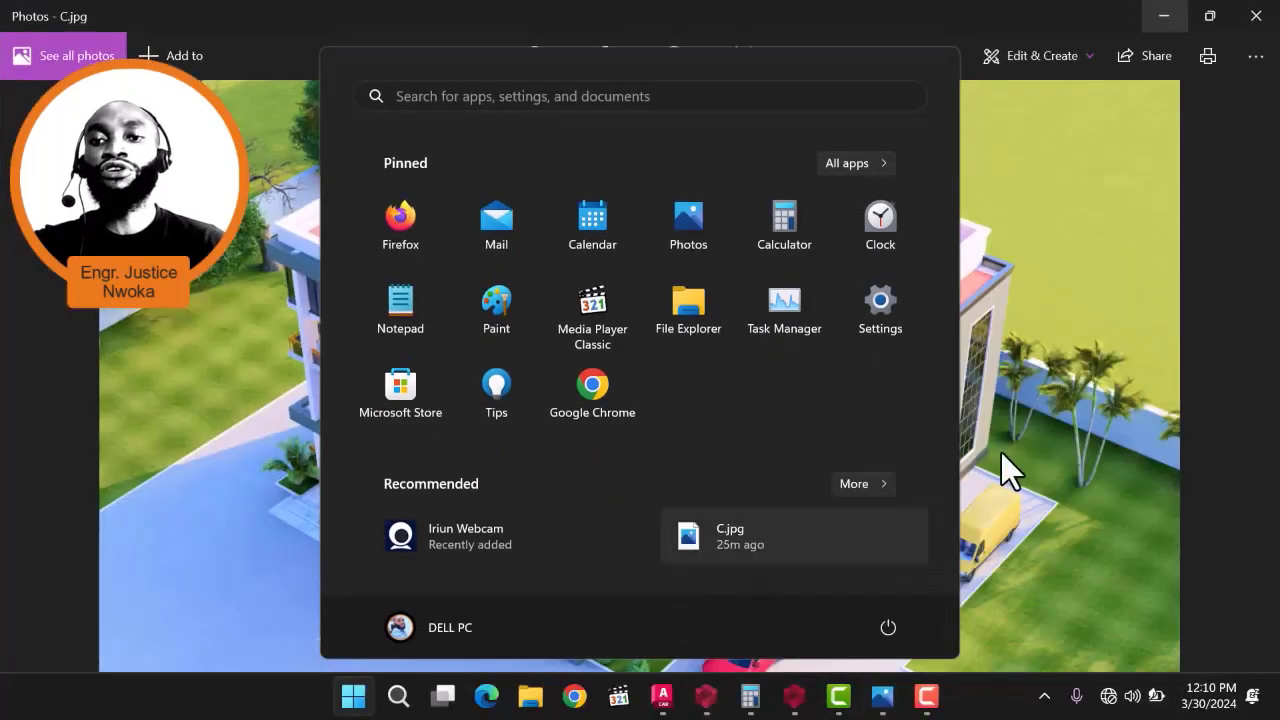
pyautogui.click(1045, 485)
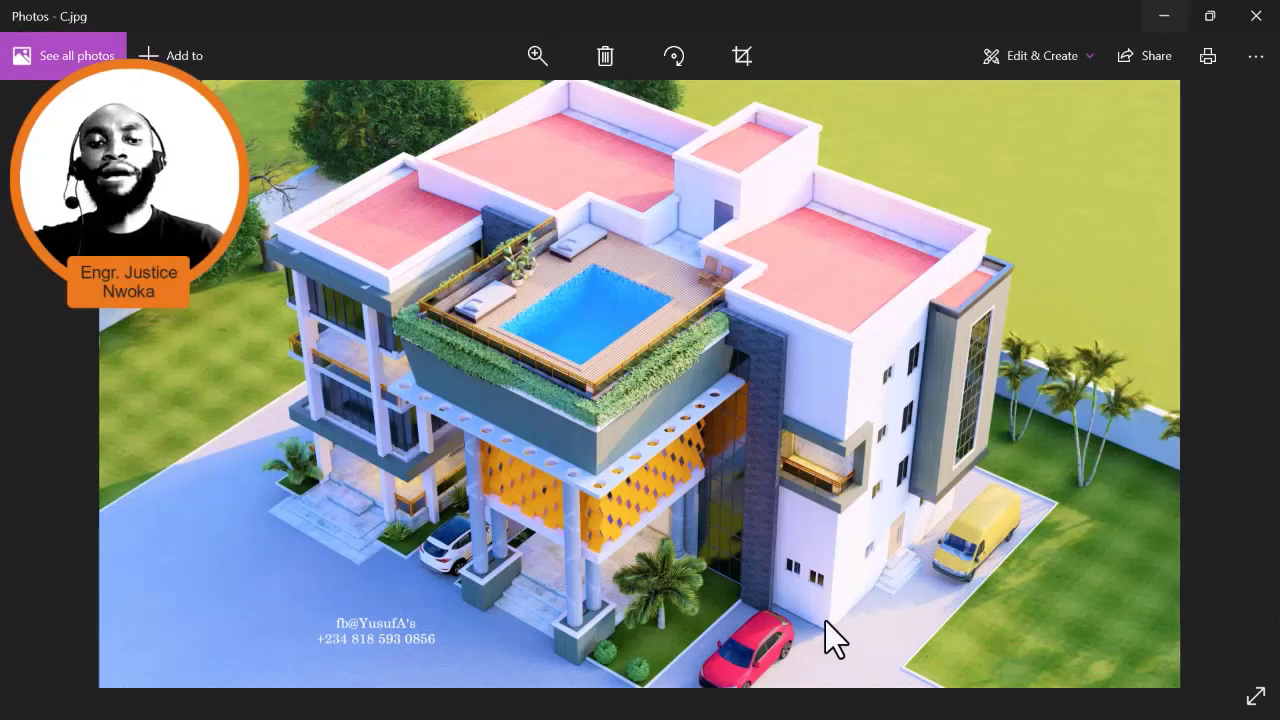
pyautogui.scroll(3, 829, 582)
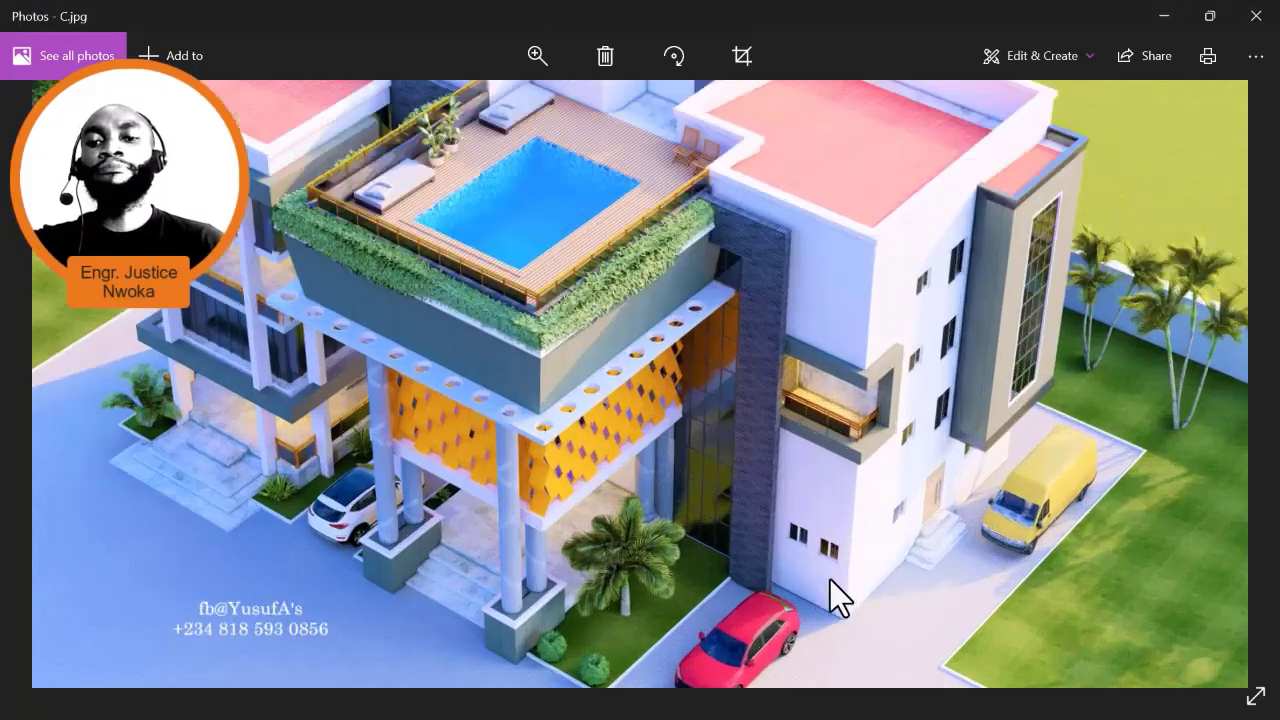
pyautogui.scroll(2, 809, 540)
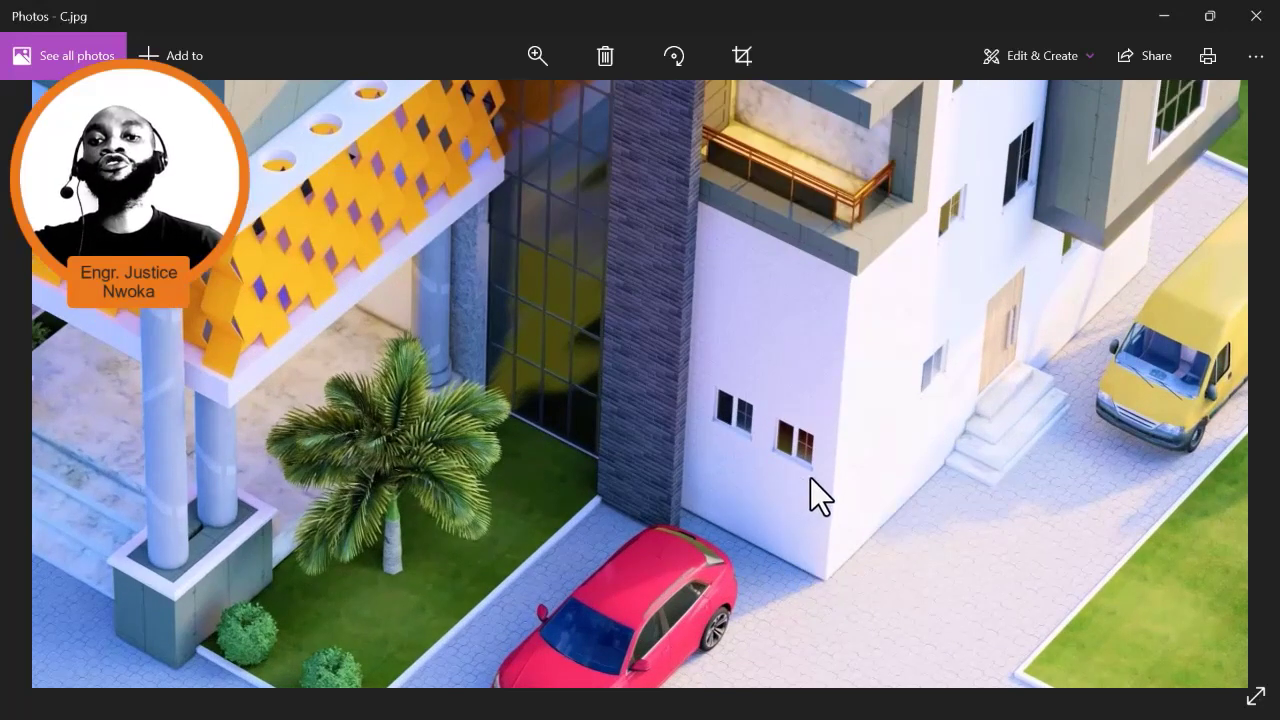
pyautogui.scroll(-1, 810, 478)
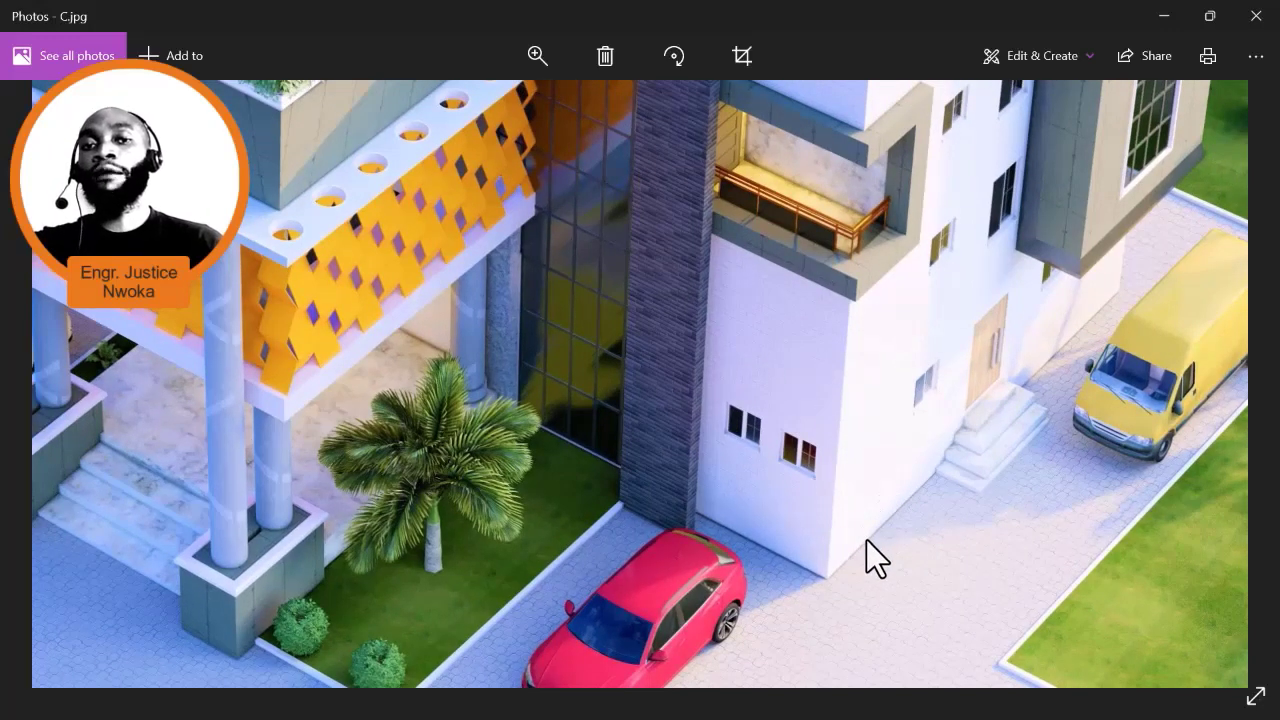
pyautogui.scroll(1, 895, 493)
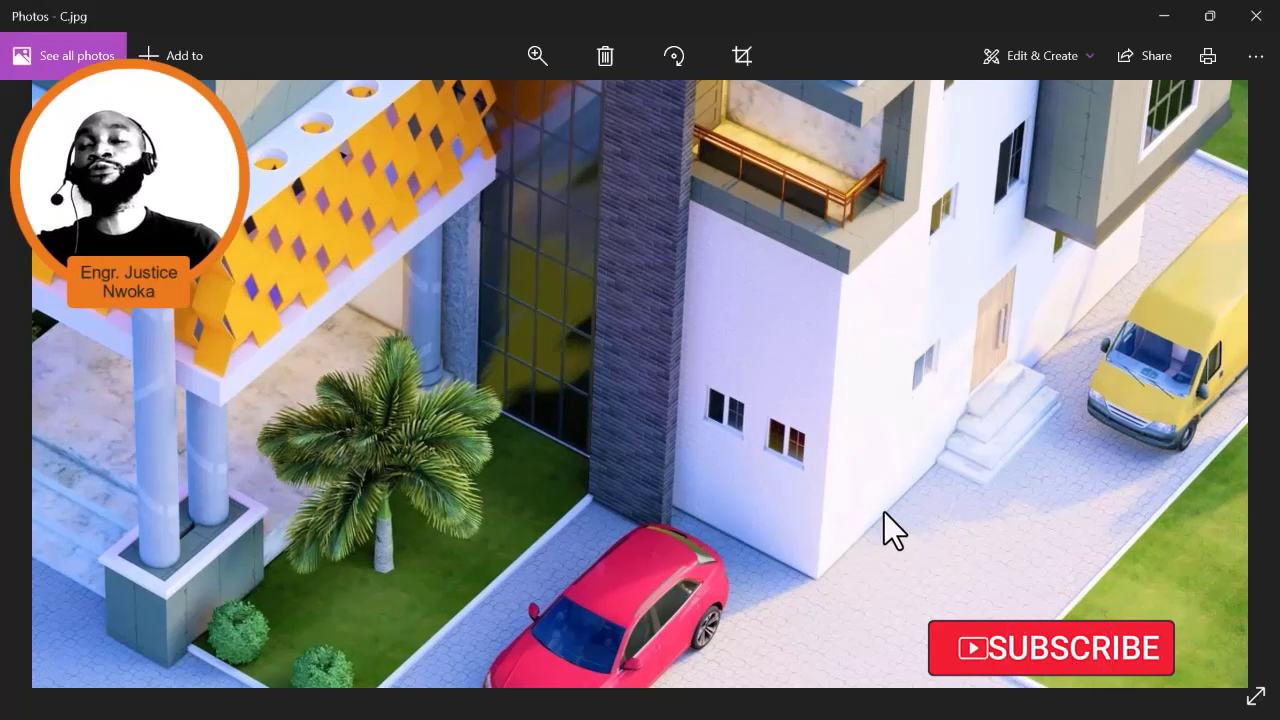
pyautogui.scroll(-2, 884, 511)
pyautogui.scroll(-2, 819, 506)
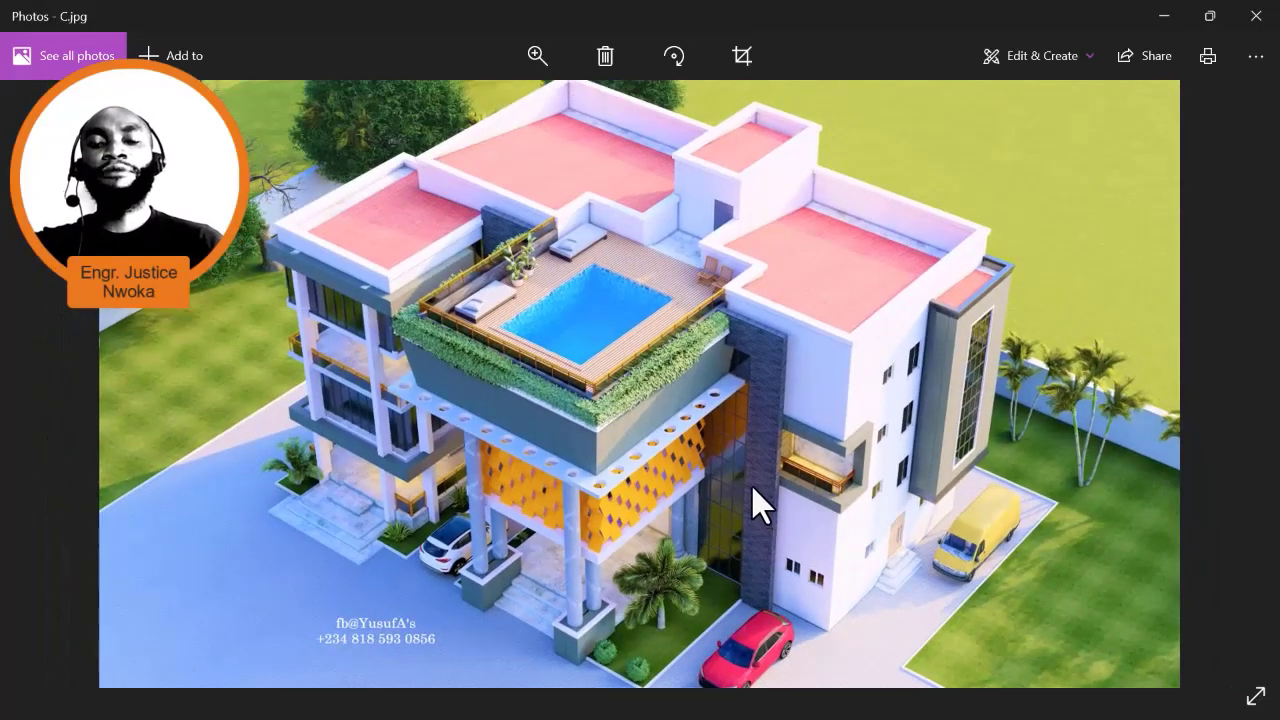
# Bring up the building rendering A.jpg and examine the ground level around the entrance steps and parked vehicles
pyautogui.press('Right')
pyautogui.scroll(1, 875, 514)
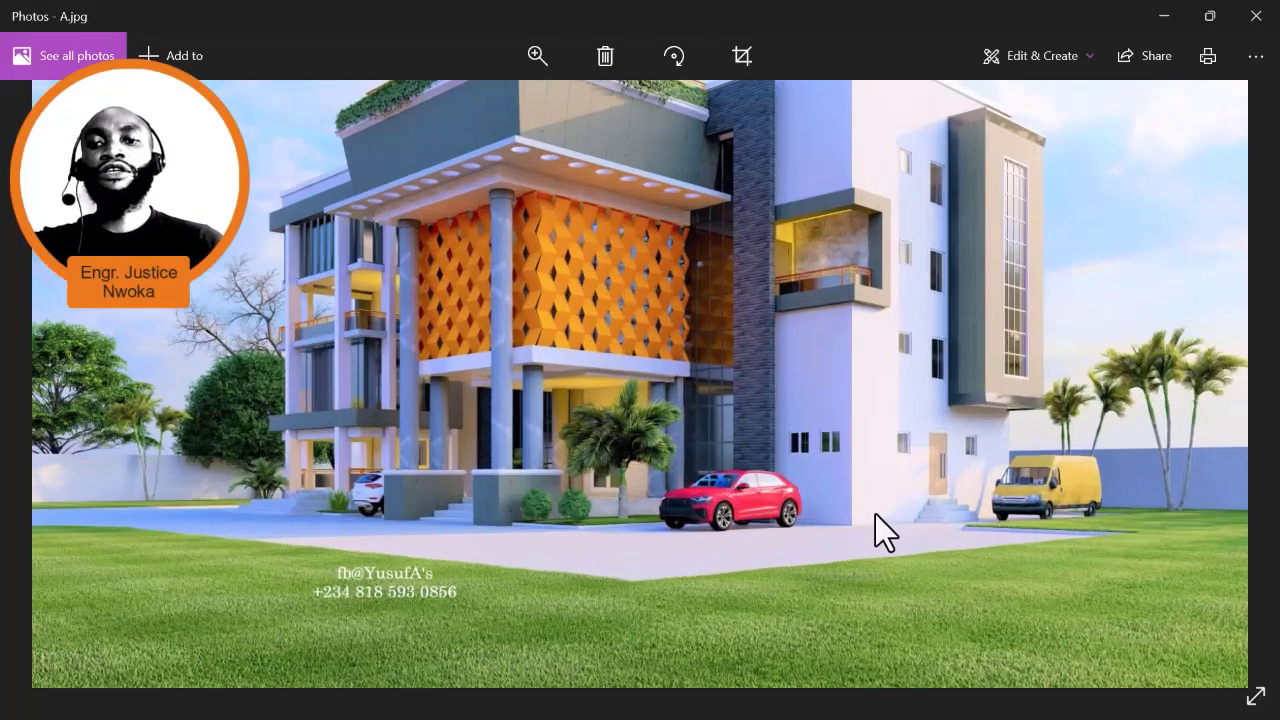
pyautogui.scroll(1, 869, 516)
pyautogui.scroll(3, 800, 500)
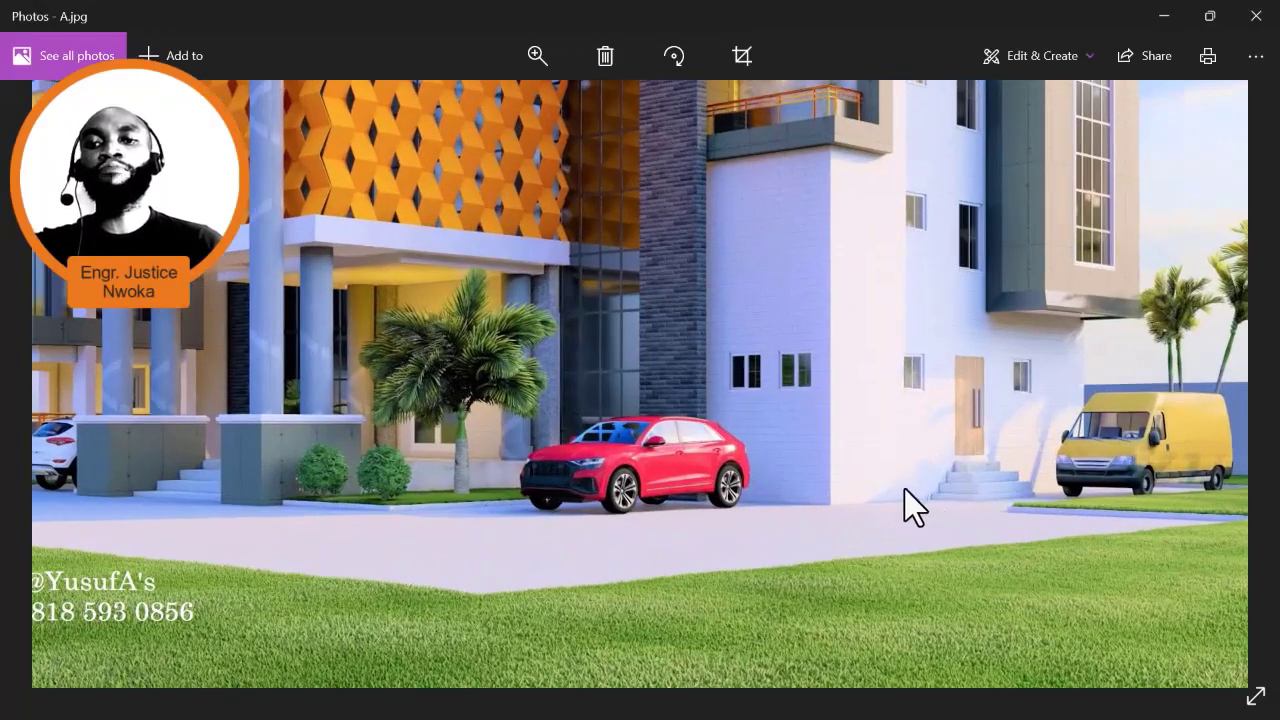
pyautogui.scroll(-5, 805, 489)
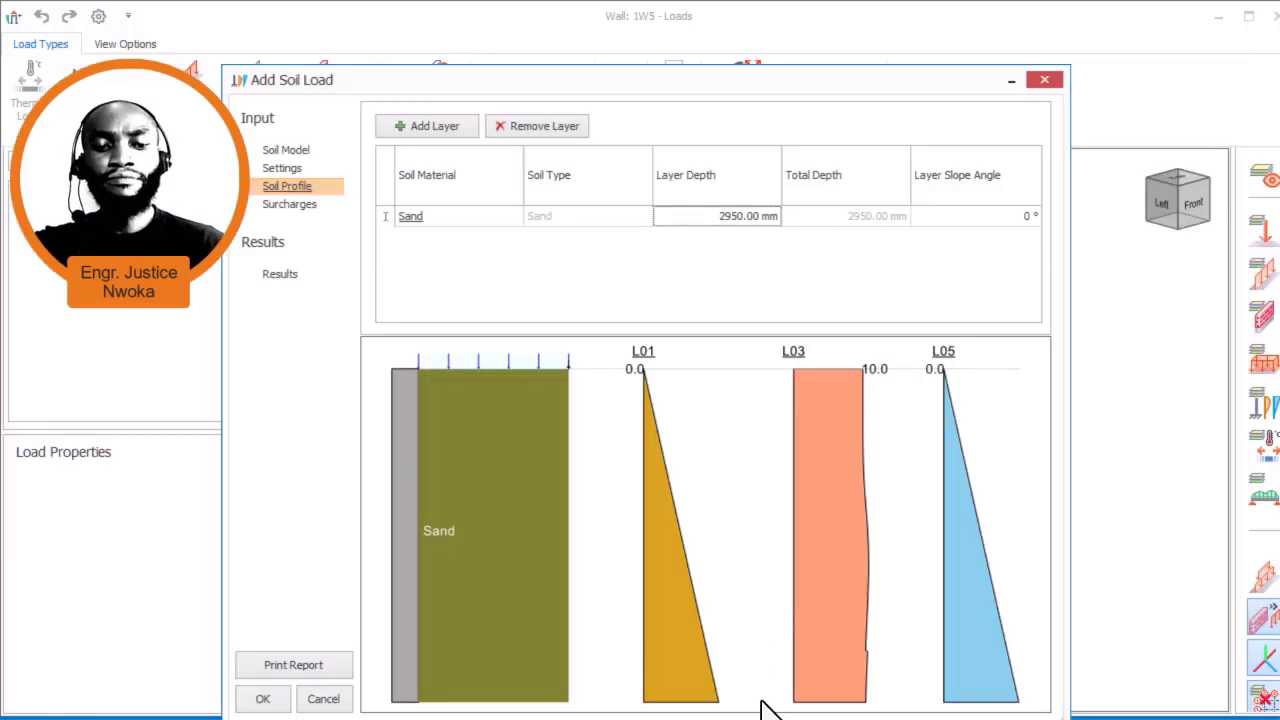
# Switch to the structural hotel drawing in AutoCAD and examine the ground line and basement walls in the section through the entrance porch
pyautogui.click(770, 714)
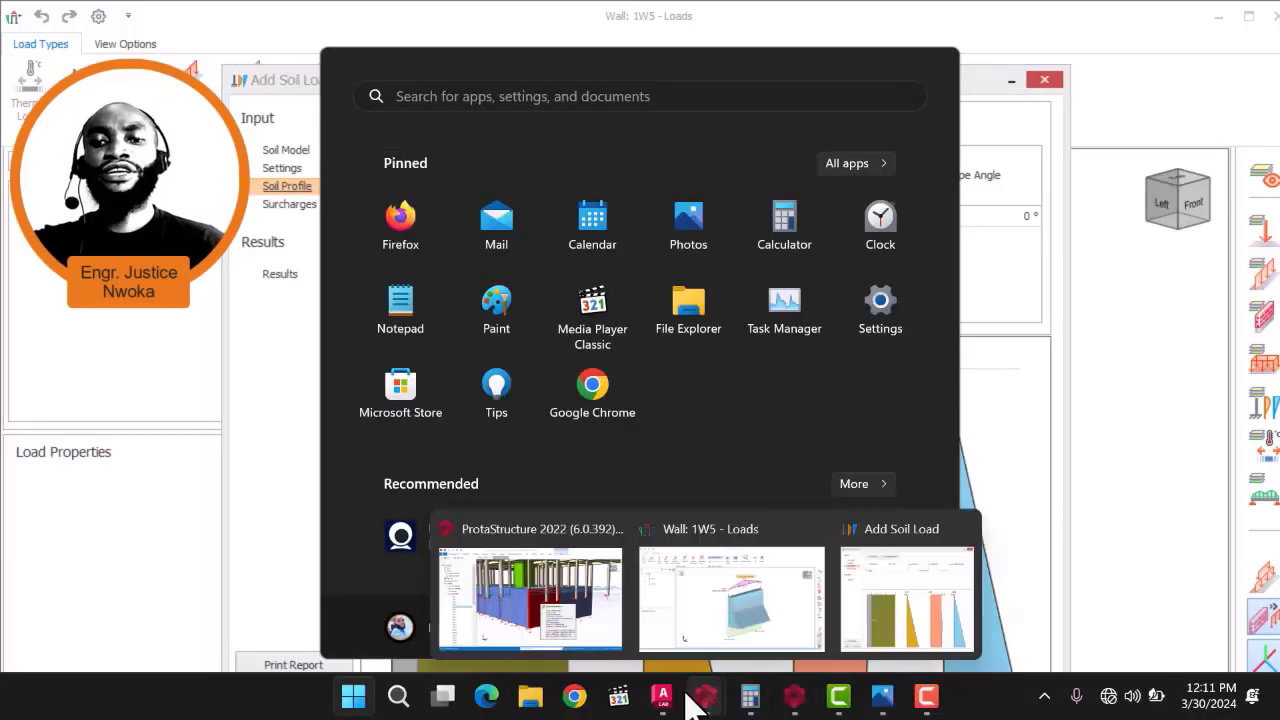
pyautogui.moveTo(662, 695)
pyautogui.click(845, 640)
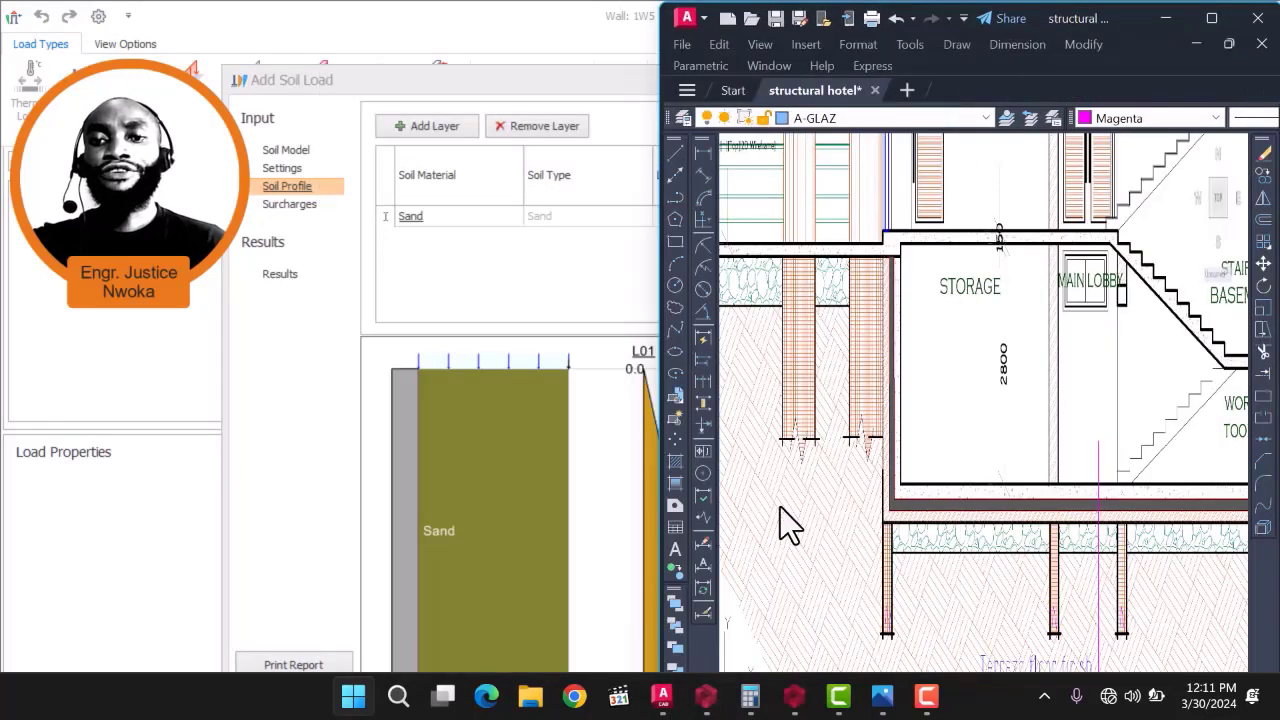
pyautogui.click(1212, 18)
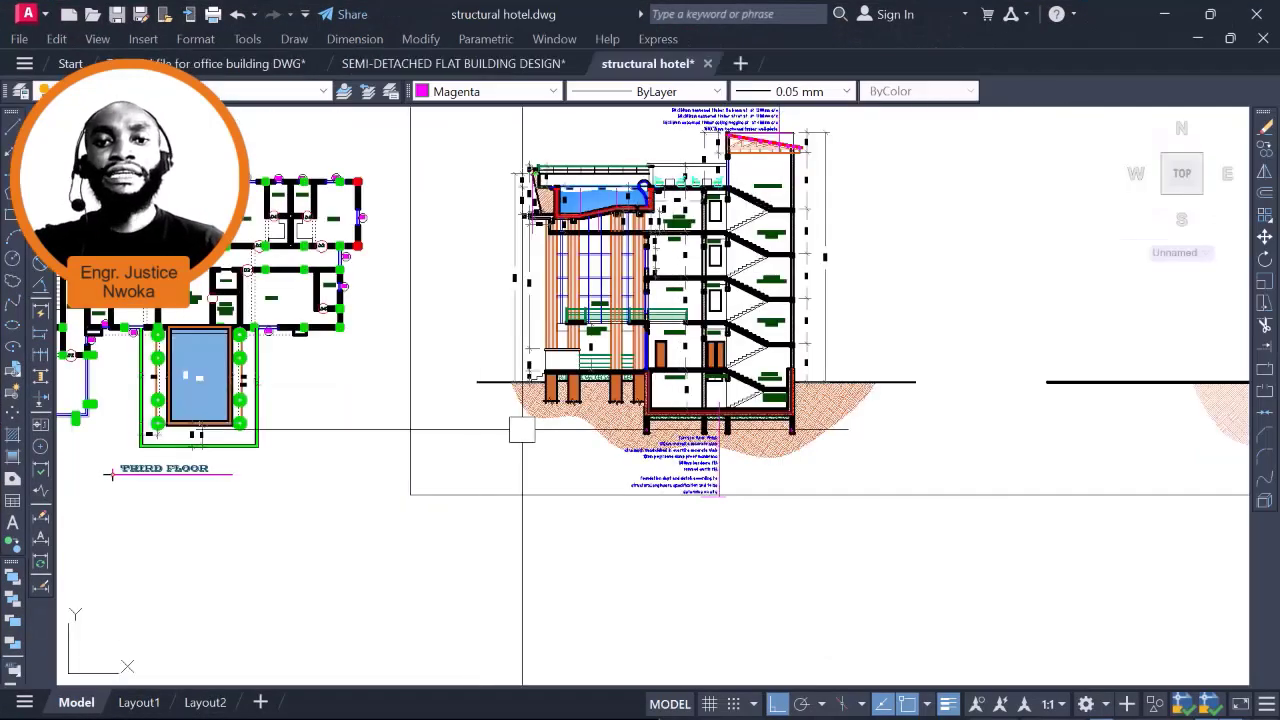
pyautogui.scroll(6, 520, 429)
pyautogui.click(358, 398)
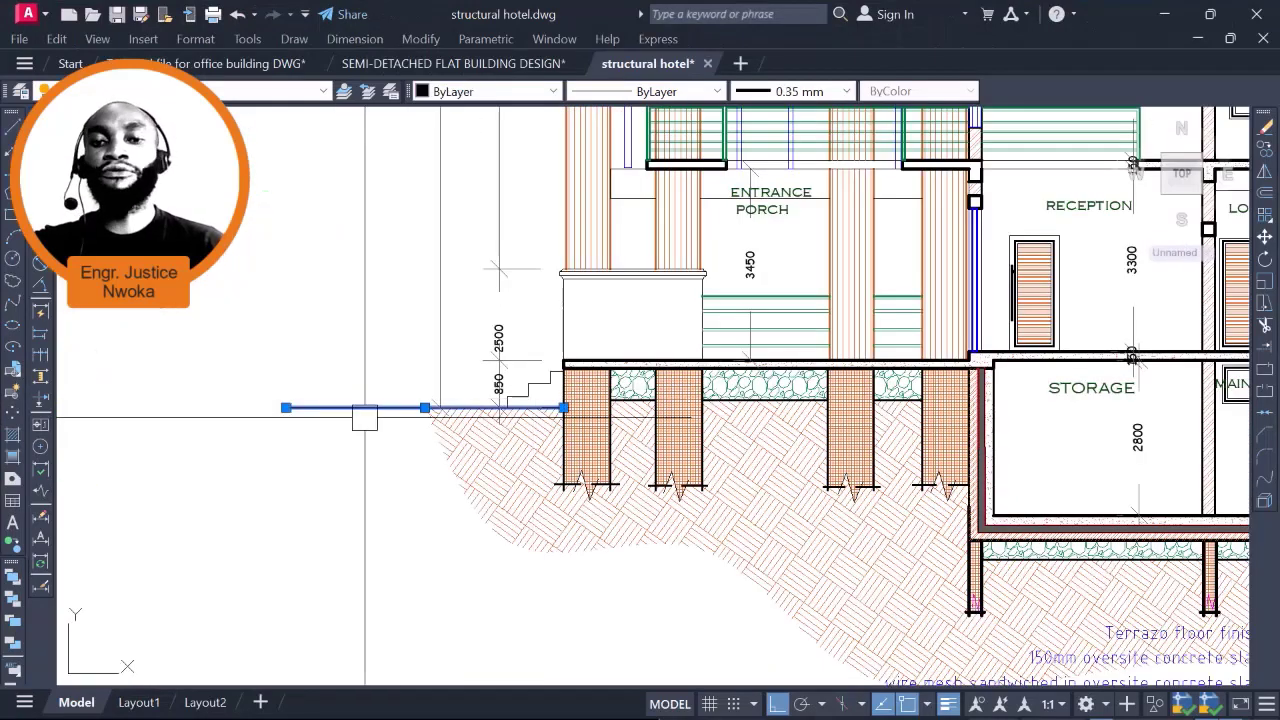
pyautogui.scroll(-4, 344, 412)
pyautogui.scroll(2, 644, 406)
pyautogui.scroll(2, 712, 406)
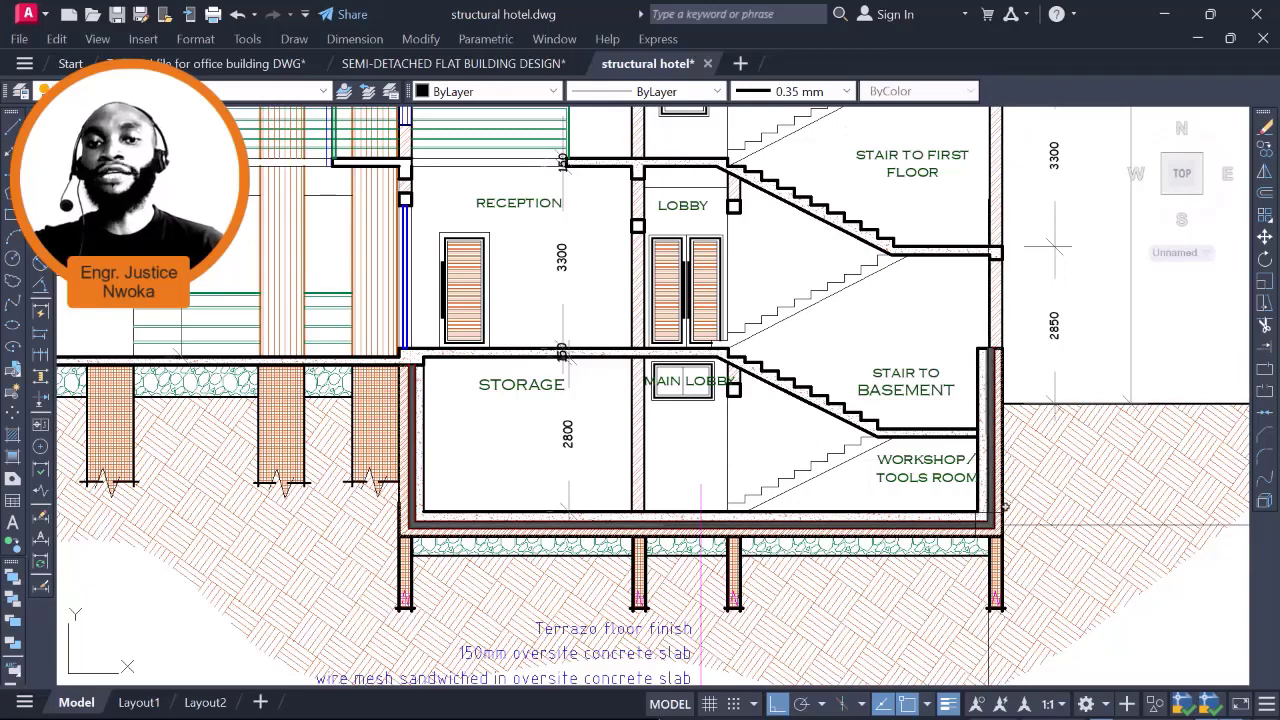
# Examine the ground line beside the stair to basement in the building section that contains the kitchen and laundry
pyautogui.scroll(-4, 778, 423)
pyautogui.scroll(-5, 843, 434)
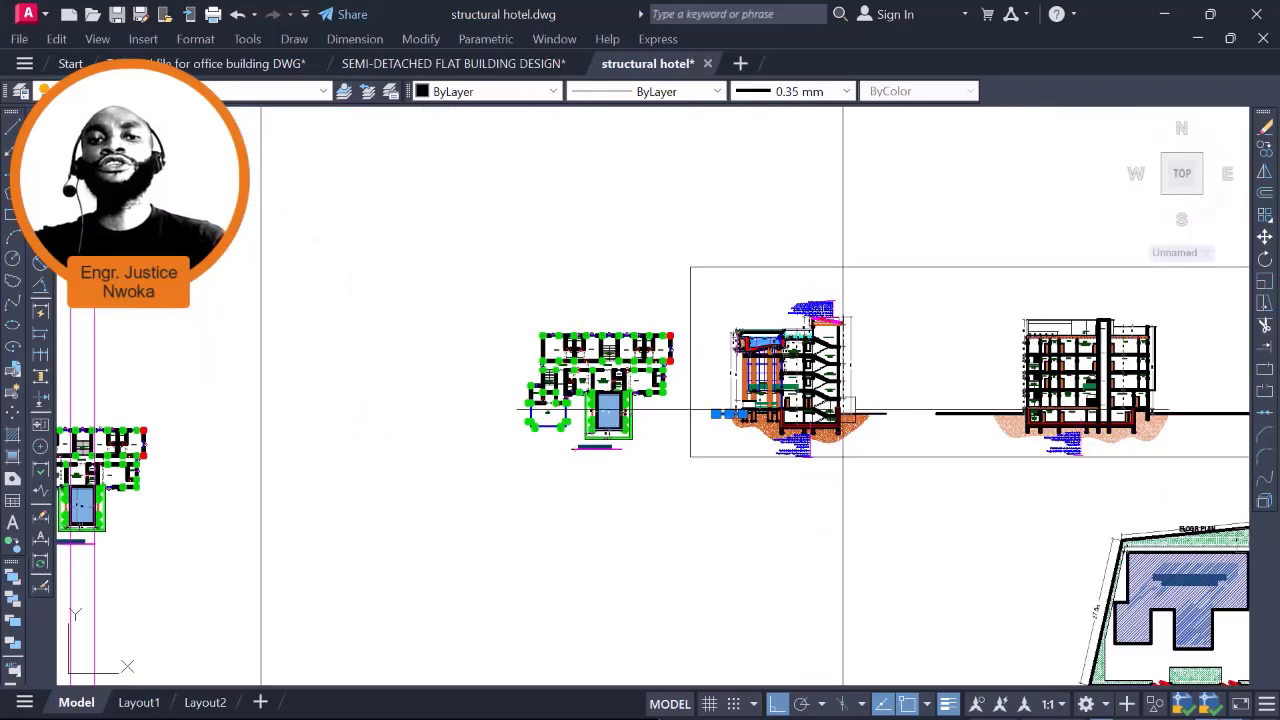
pyautogui.scroll(3, 1100, 430)
pyautogui.scroll(2, 1019, 380)
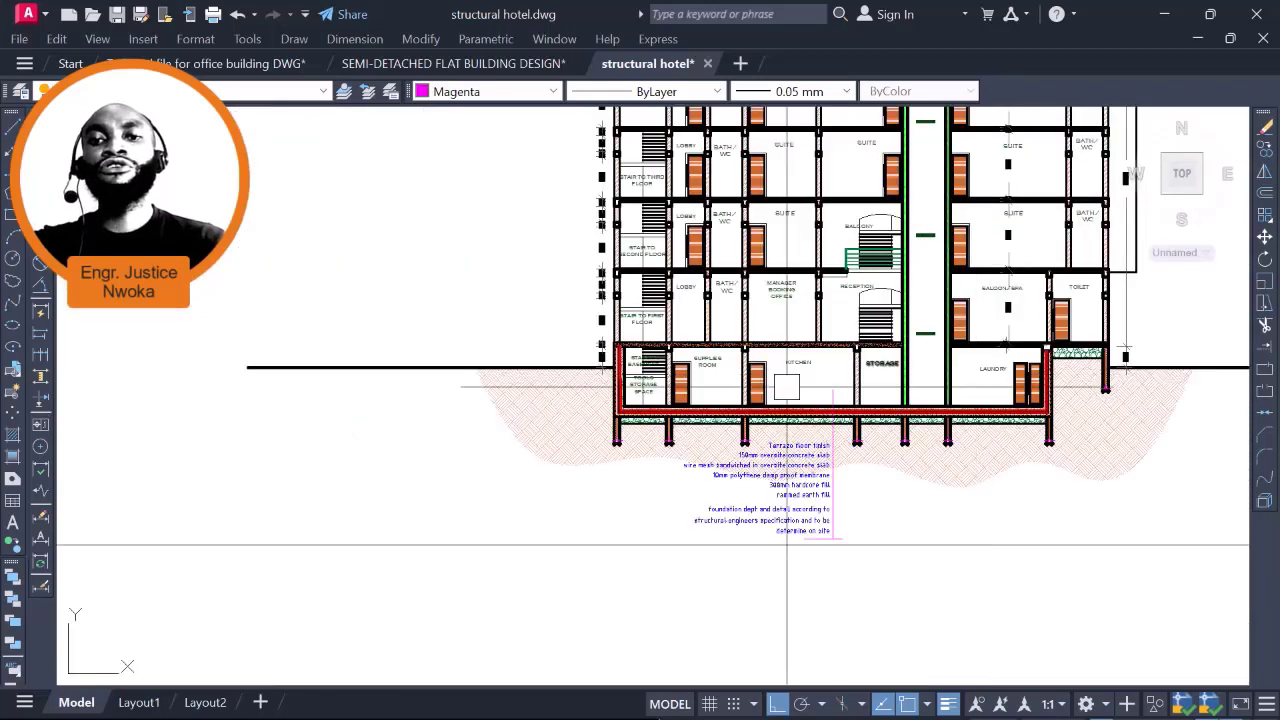
pyautogui.scroll(6, 722, 365)
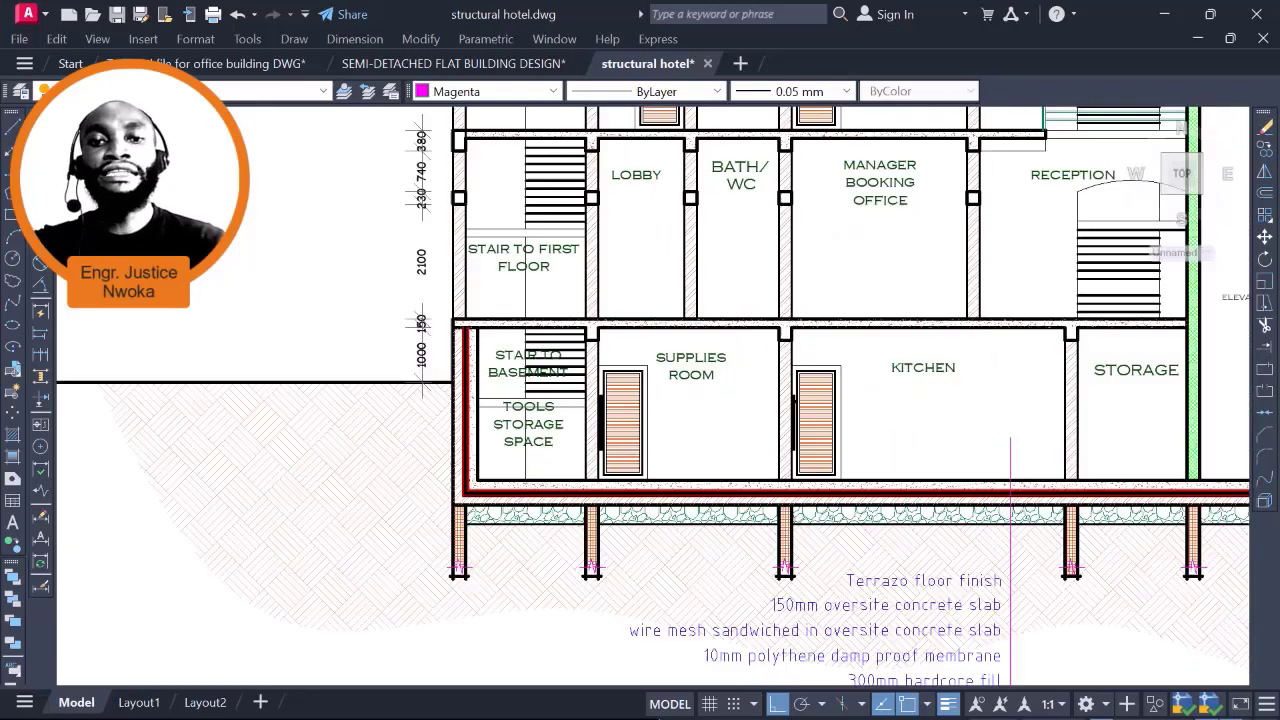
pyautogui.moveTo(290, 361); pyautogui.dragTo(400, 372)
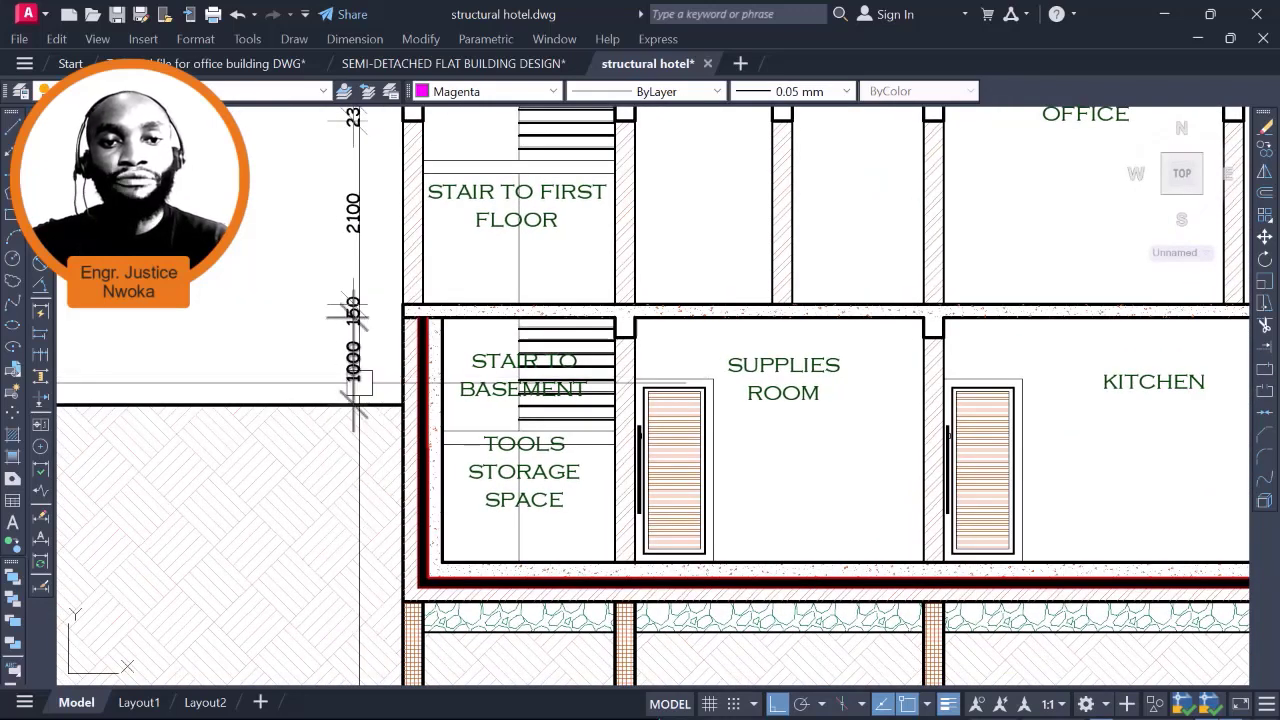
pyautogui.scroll(2, 353, 372)
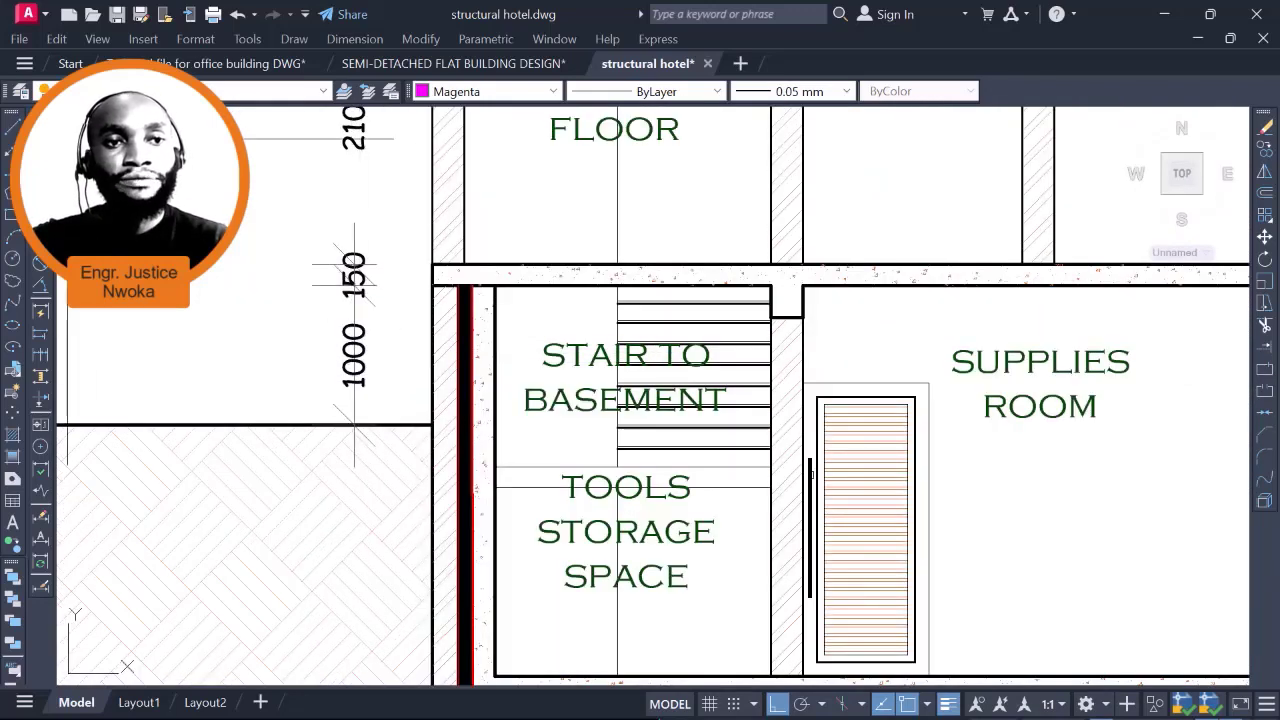
# Measure the height from the outside ground line to the underside of the ground floor slab with a linear dimension
pyautogui.click(40, 129)
pyautogui.click(497, 289)
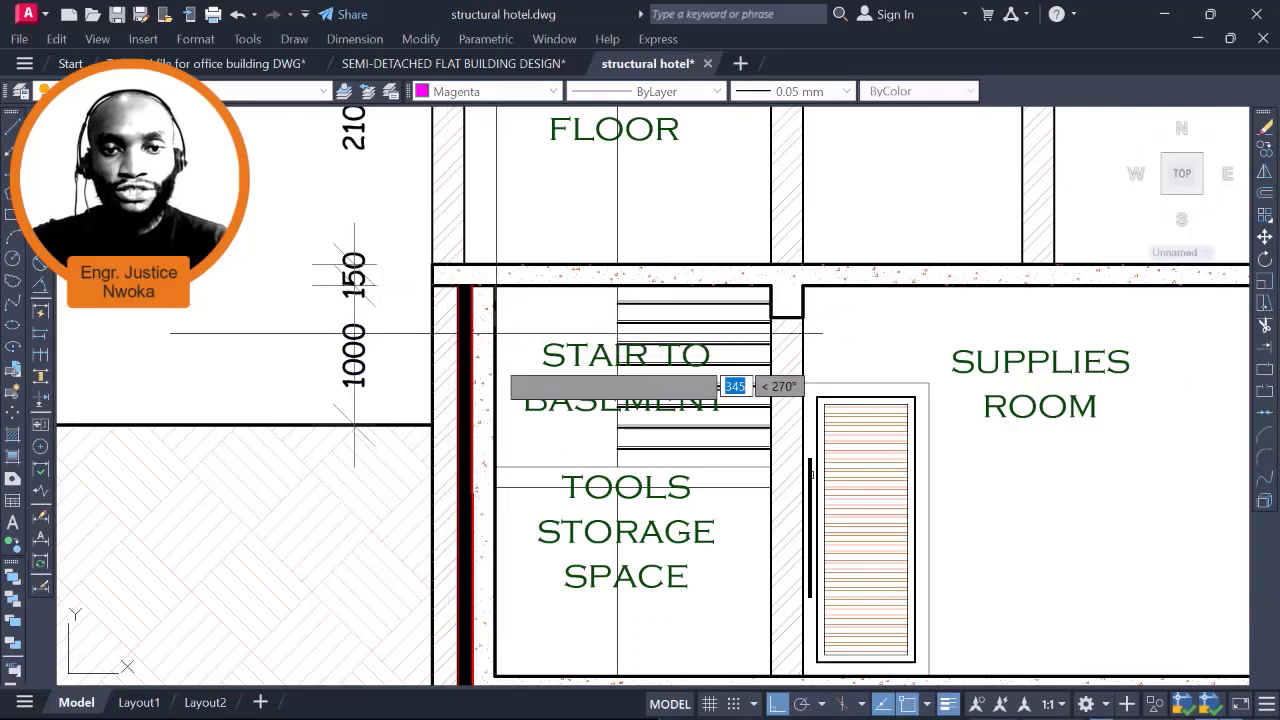
pyautogui.click(433, 425)
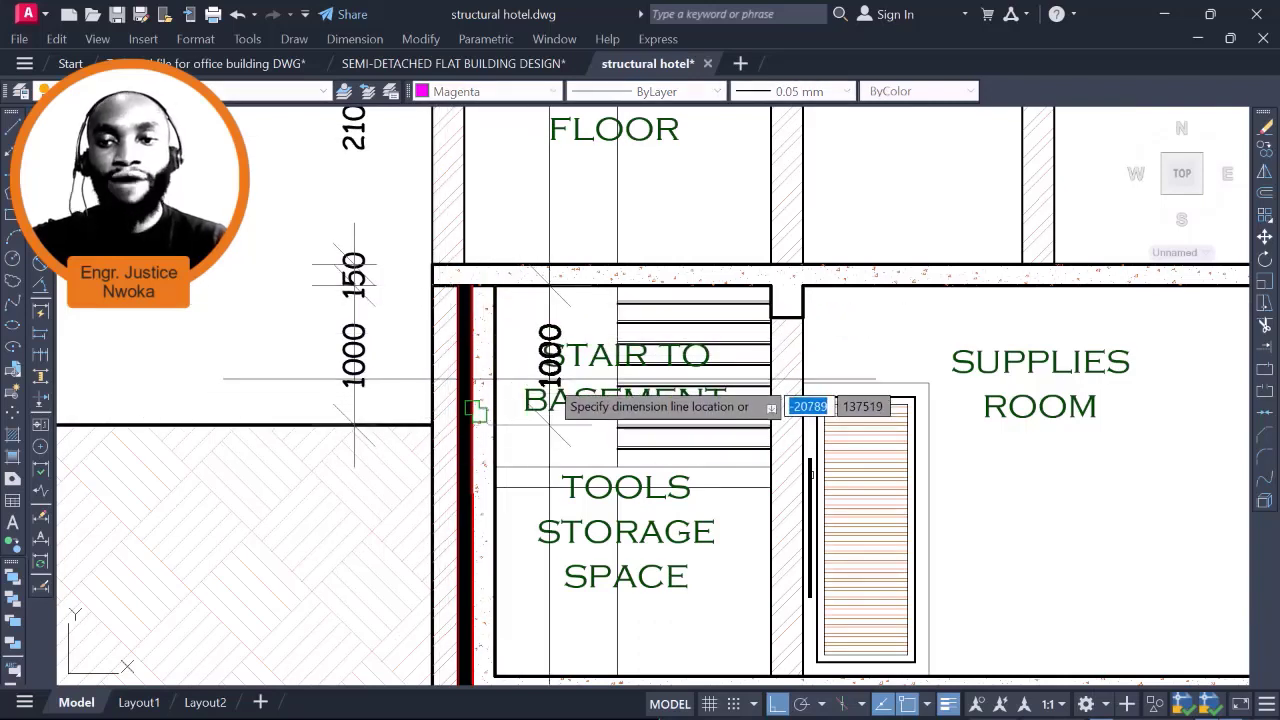
pyautogui.scroll(-4, 543, 394)
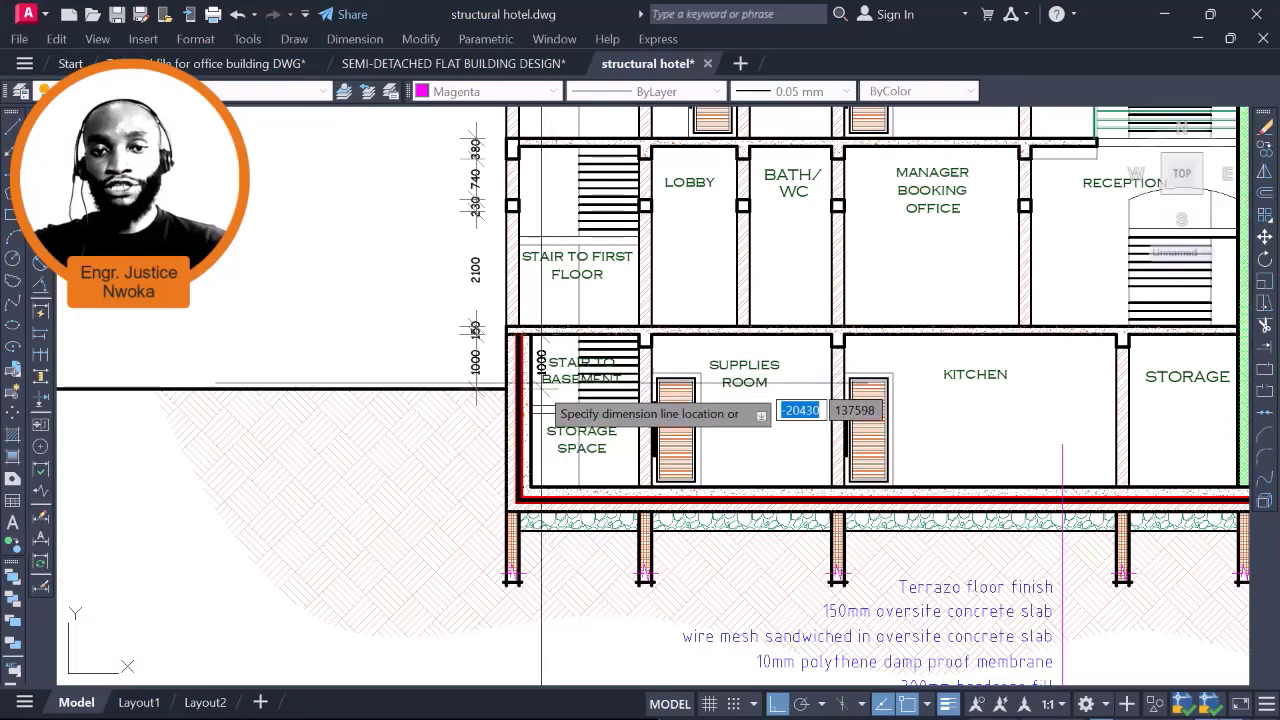
pyautogui.press('Escape')
# Measure the depth from the outside ground line to the basement floor with a linear dimension beside the tools storage space
pyautogui.press('Return')
pyautogui.scroll(4, 520, 412)
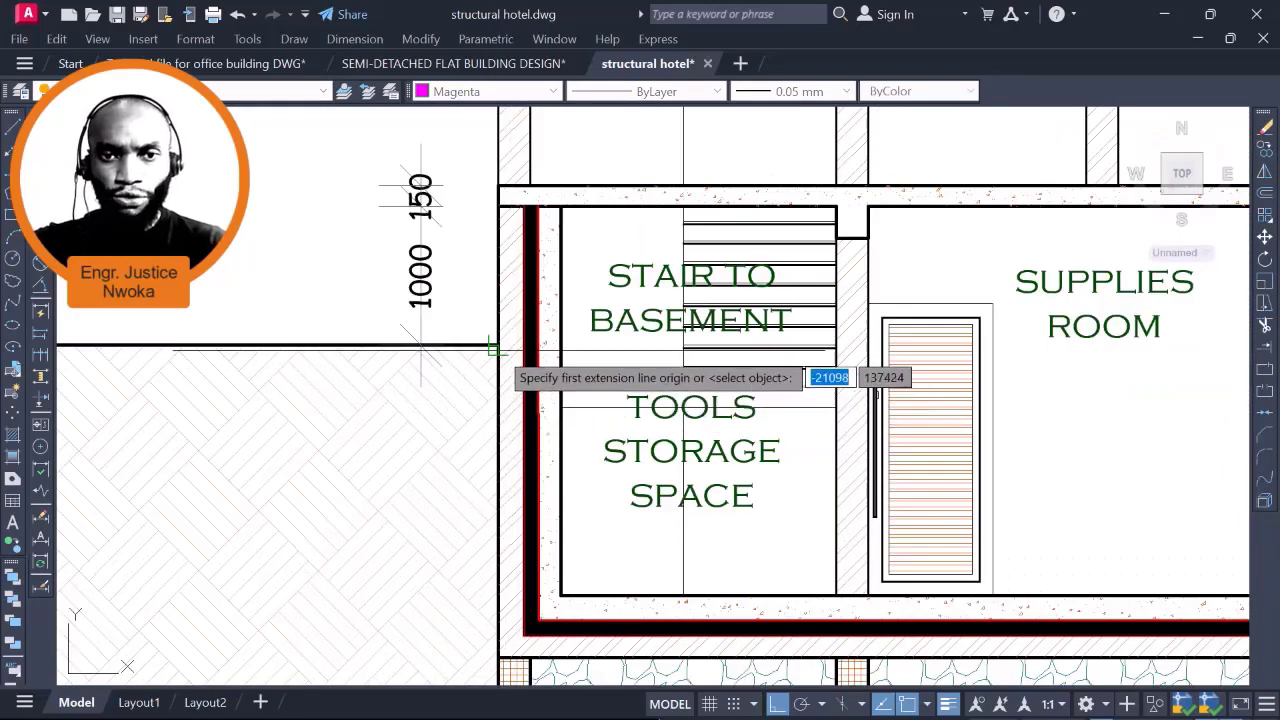
pyautogui.click(490, 348)
pyautogui.click(560, 595)
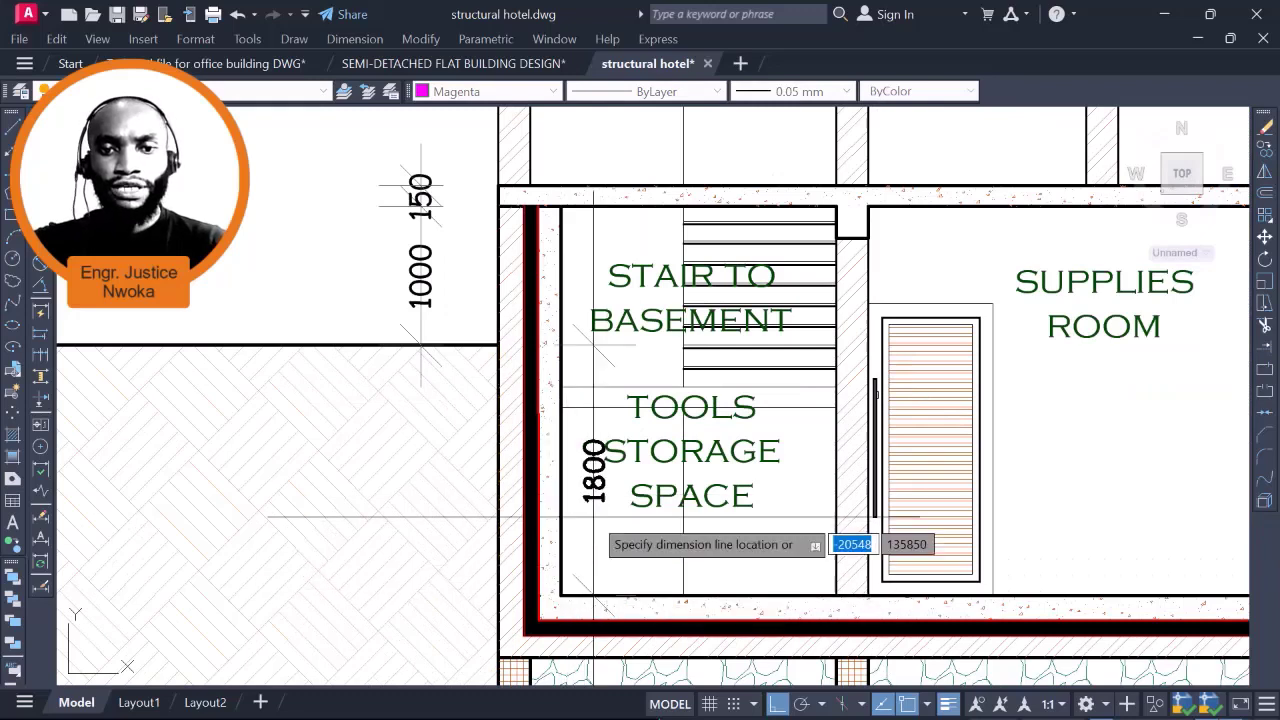
pyautogui.scroll(-2, 595, 505)
pyautogui.scroll(2, 512, 496)
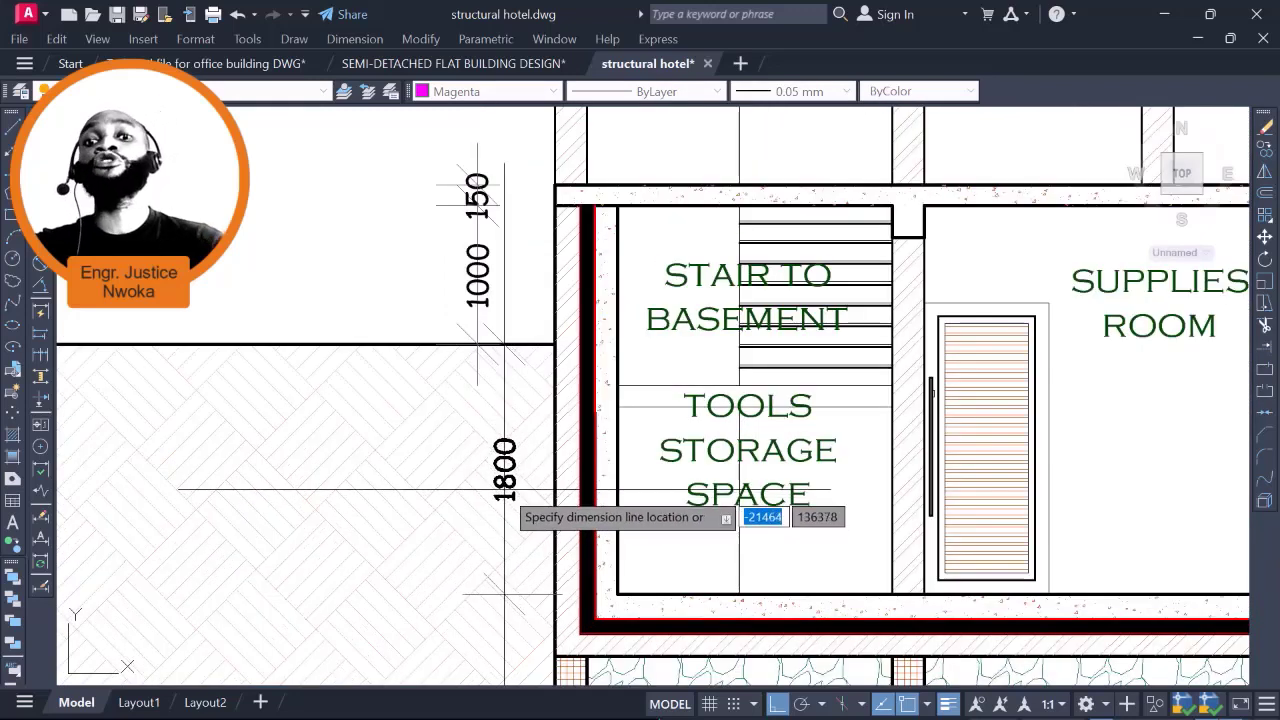
pyautogui.scroll(-5, 497, 440)
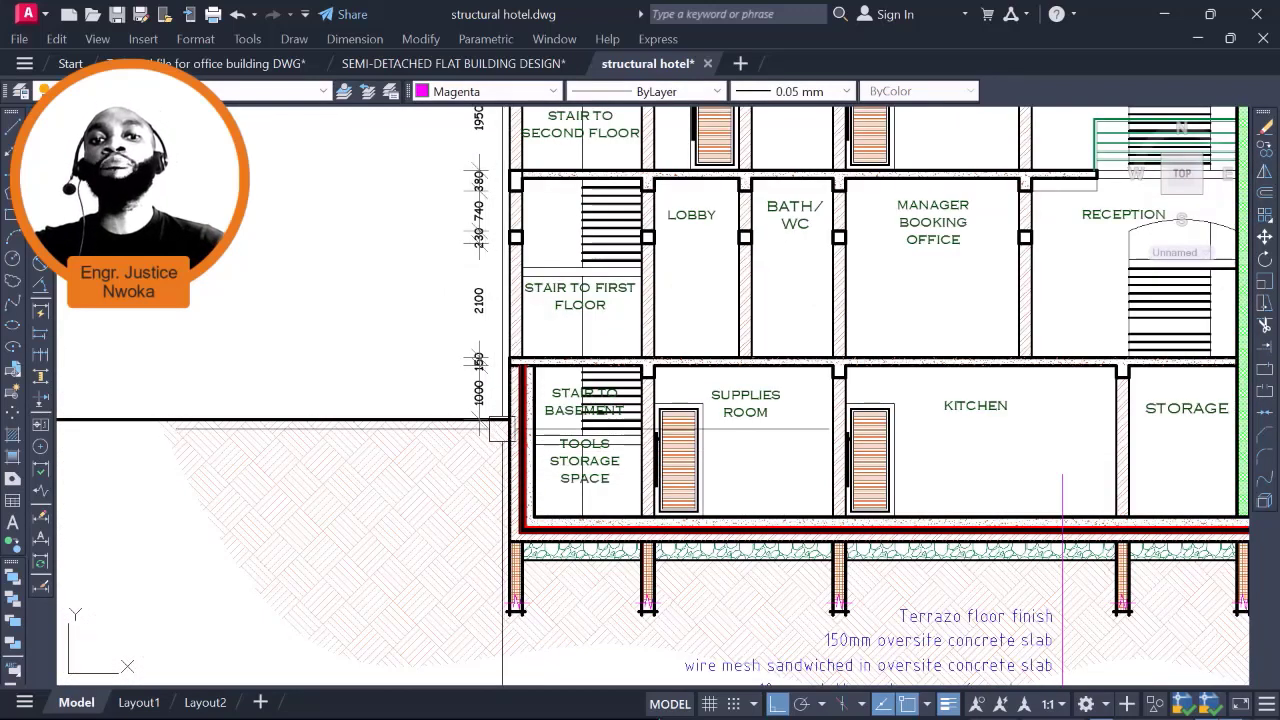
# Examine the soil level against the basement walls on both the stair side and the laundry side of the section
pyautogui.scroll(2, 497, 430)
pyautogui.scroll(2, 480, 365)
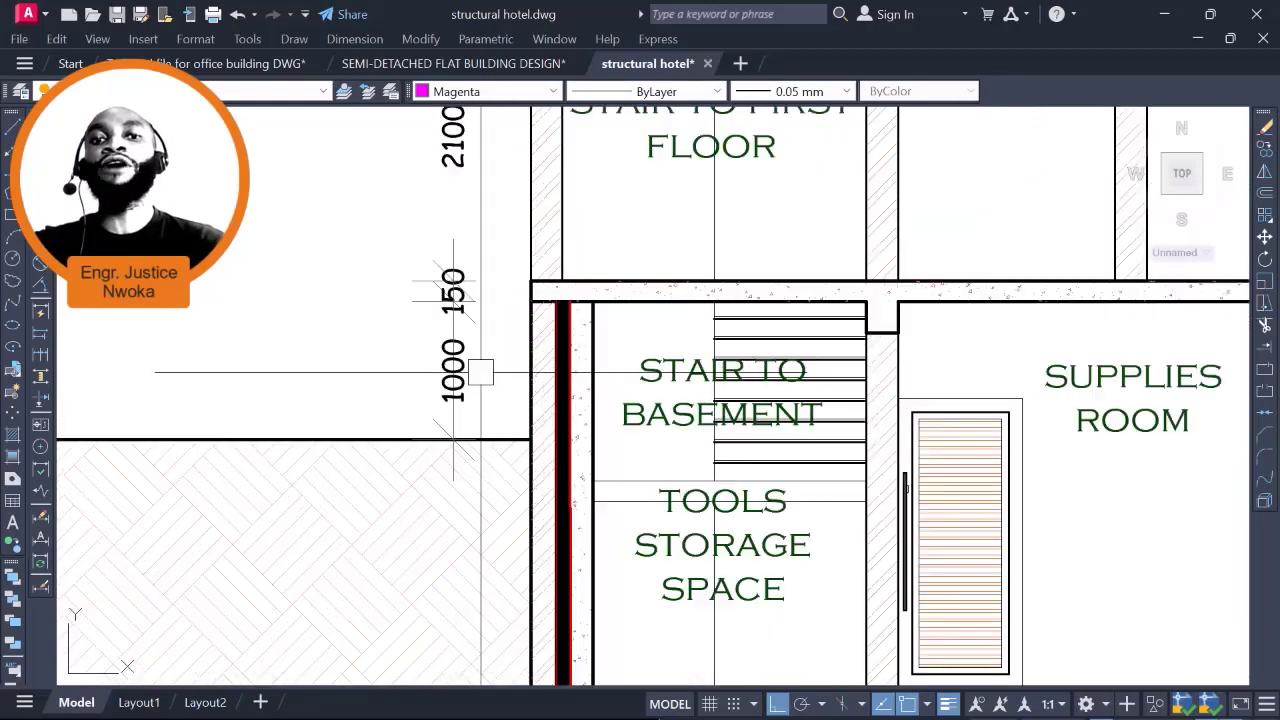
pyautogui.scroll(-6, 470, 365)
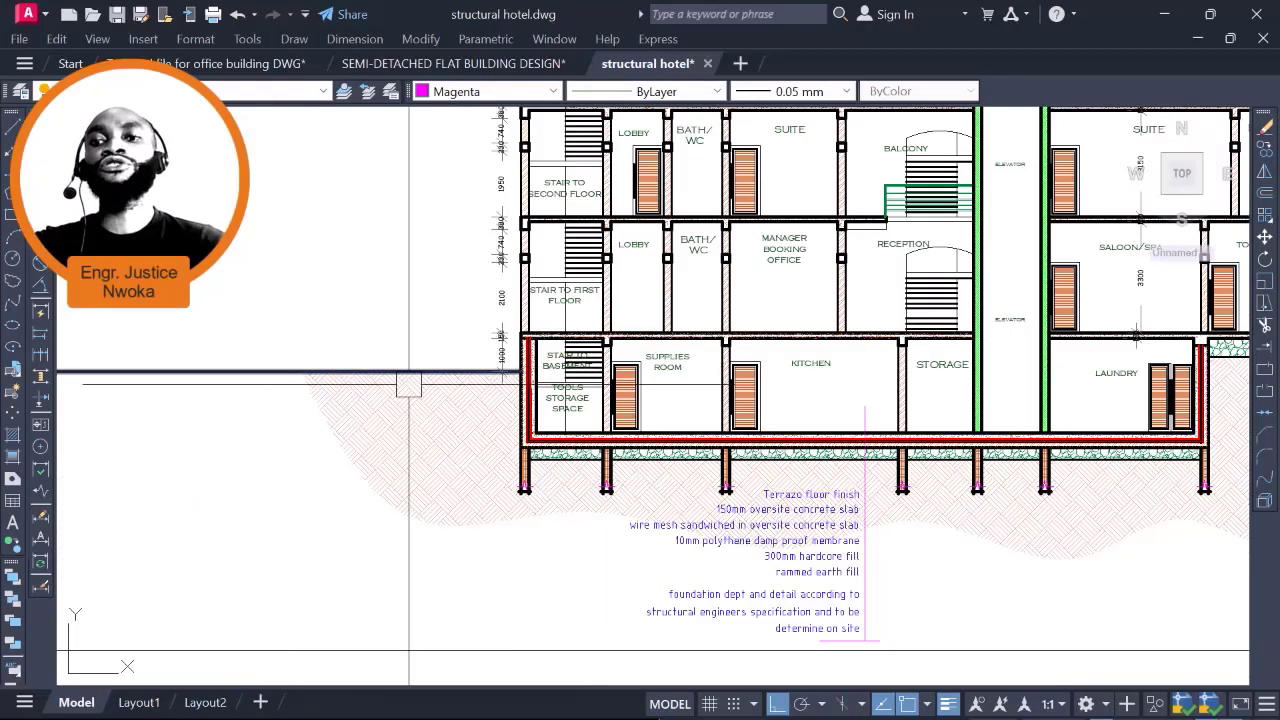
pyautogui.scroll(-2, 610, 390)
pyautogui.moveTo(645, 394); pyautogui.dragTo(442, 396)
pyautogui.scroll(4, 534, 383)
pyautogui.moveTo(525, 391); pyautogui.dragTo(655, 406)
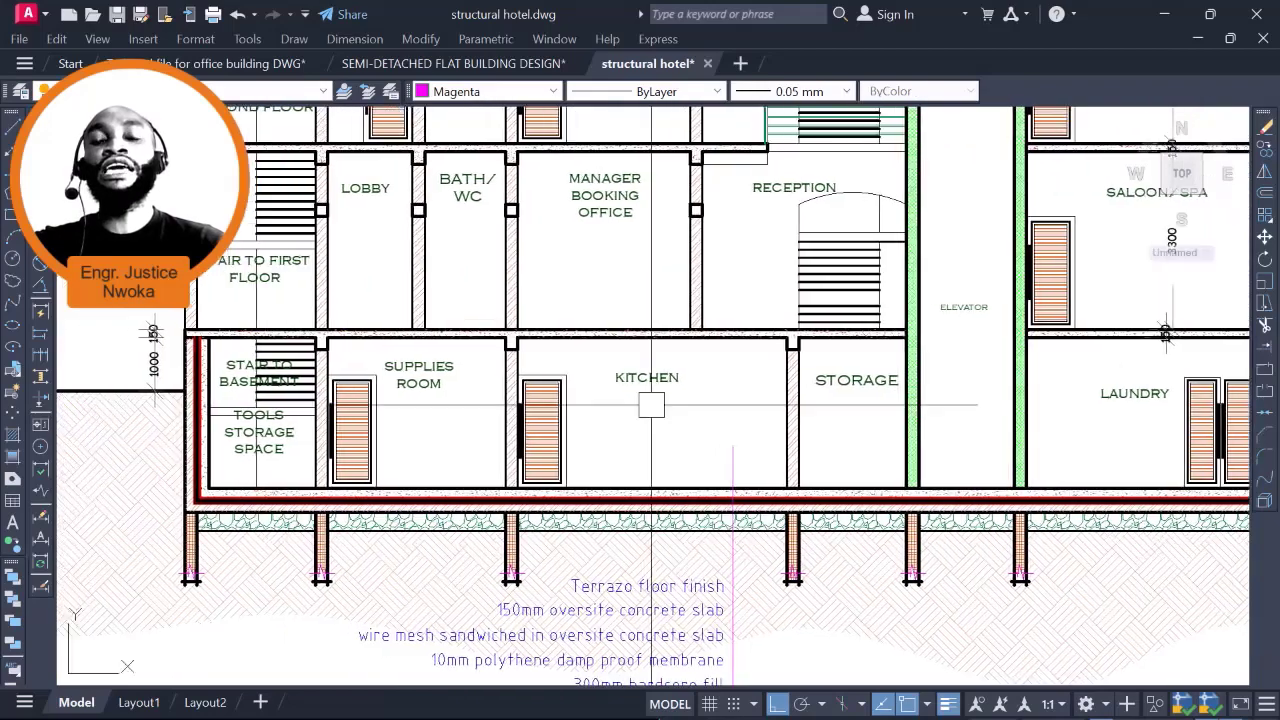
pyautogui.moveTo(363, 391); pyautogui.dragTo(590, 410)
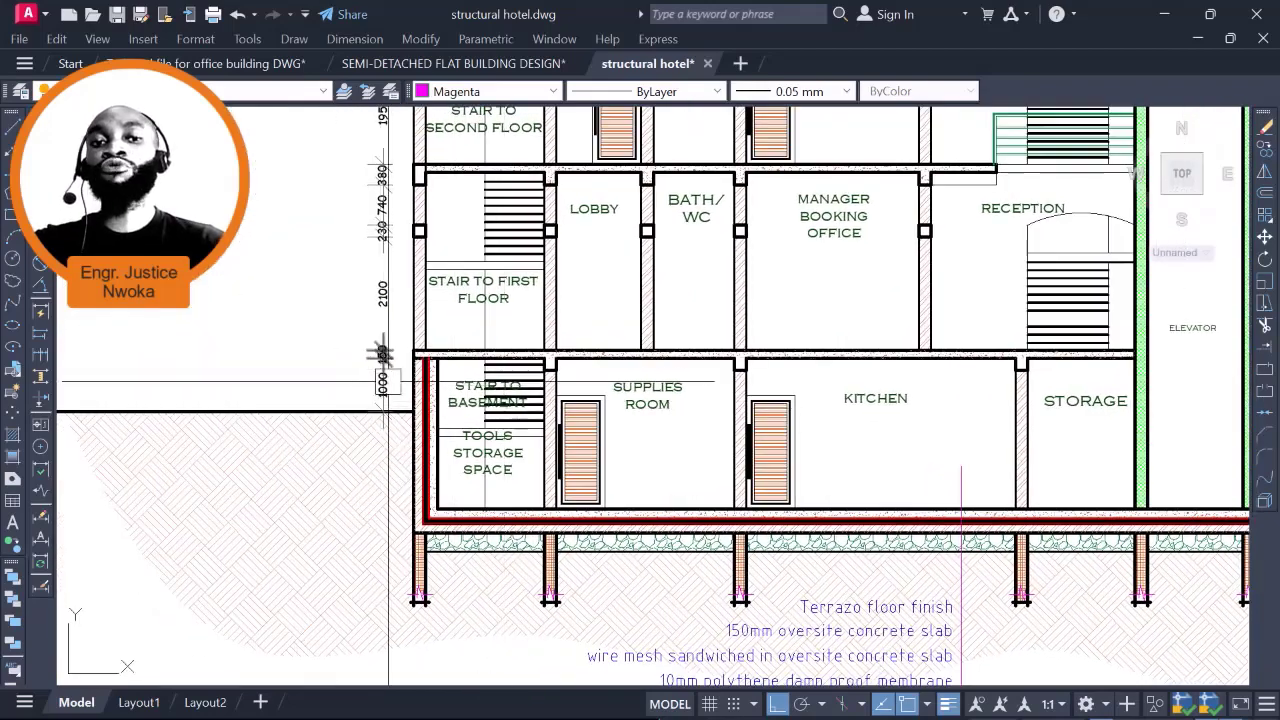
pyautogui.scroll(3, 510, 405)
pyautogui.scroll(-6, 520, 408)
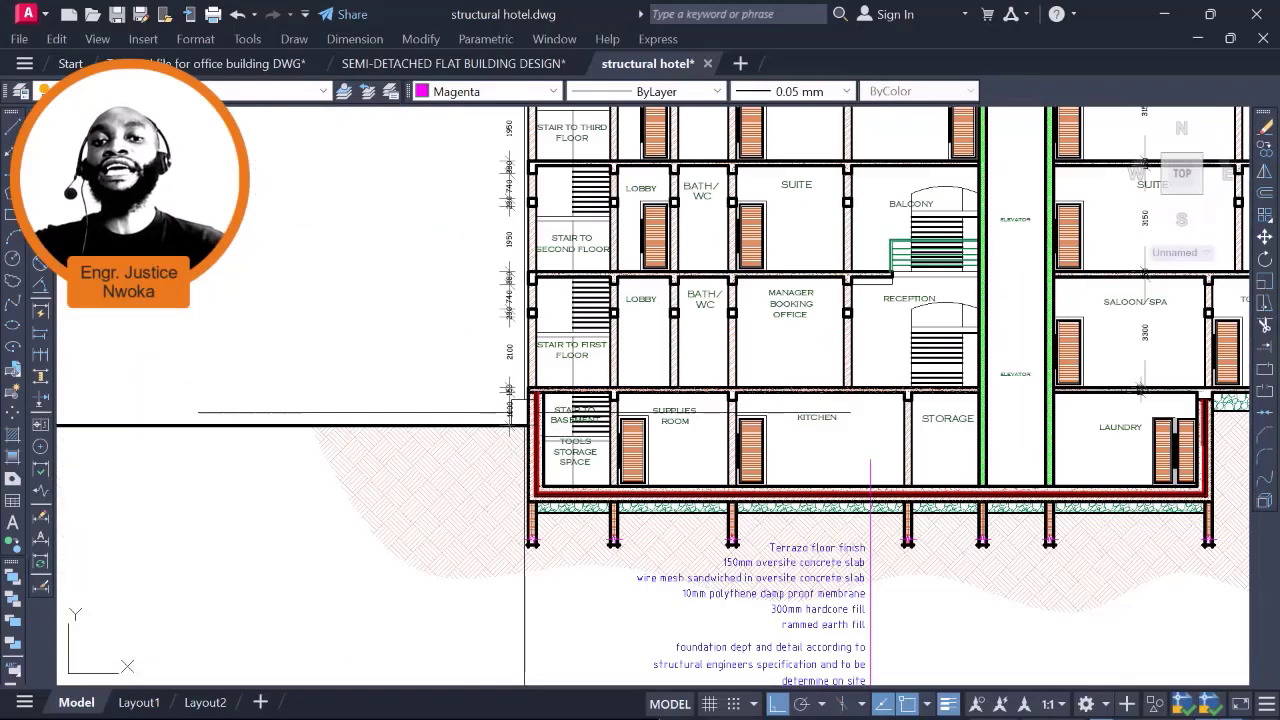
pyautogui.scroll(4, 509, 434)
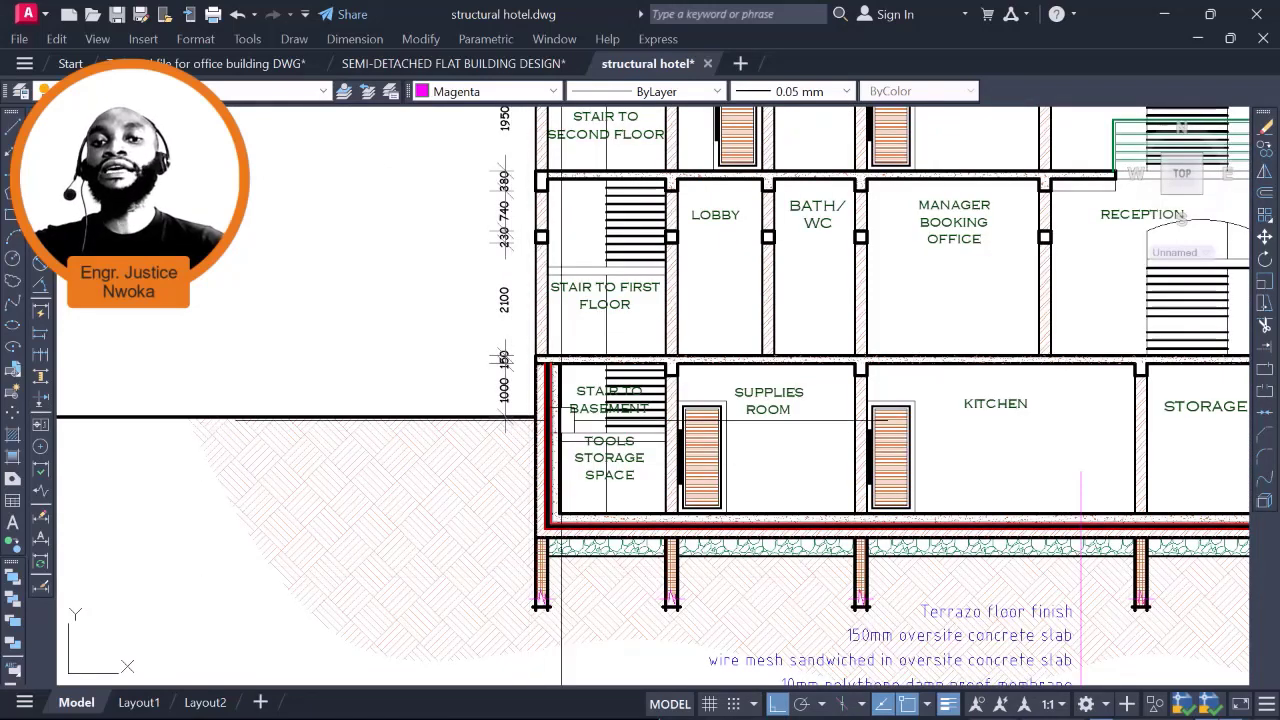
pyautogui.scroll(5, 534, 372)
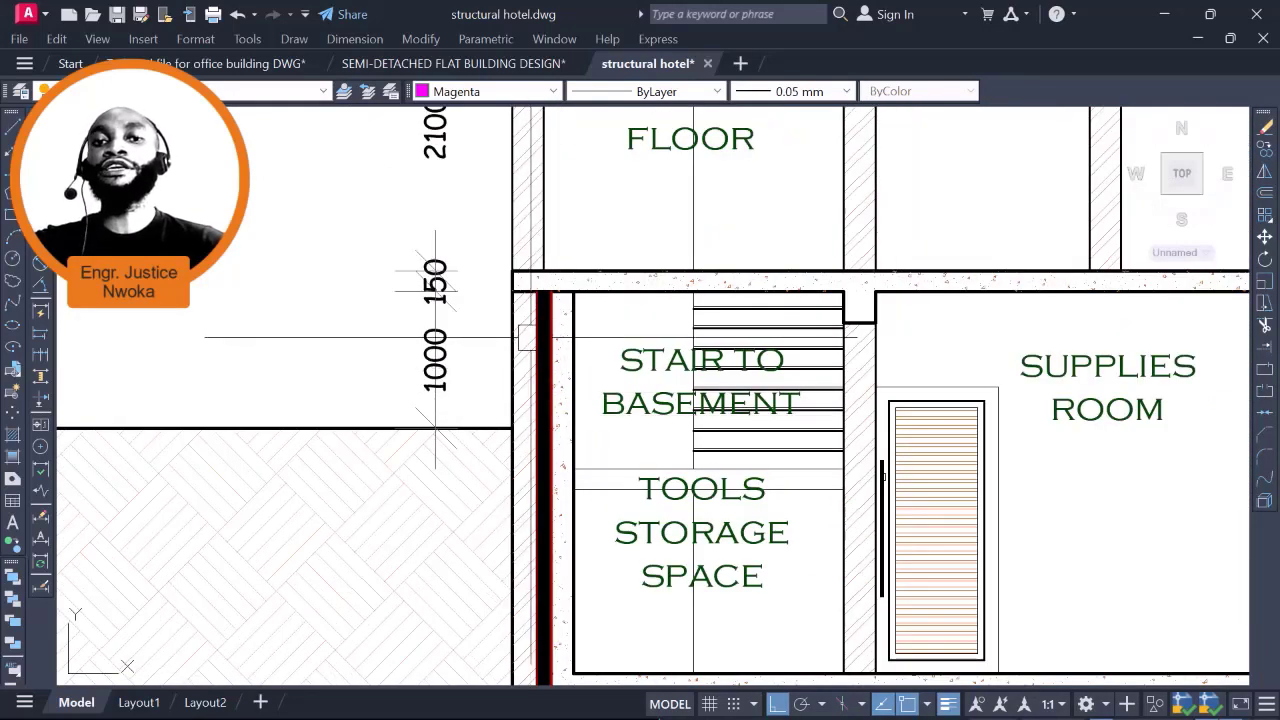
pyautogui.scroll(-4, 520, 345)
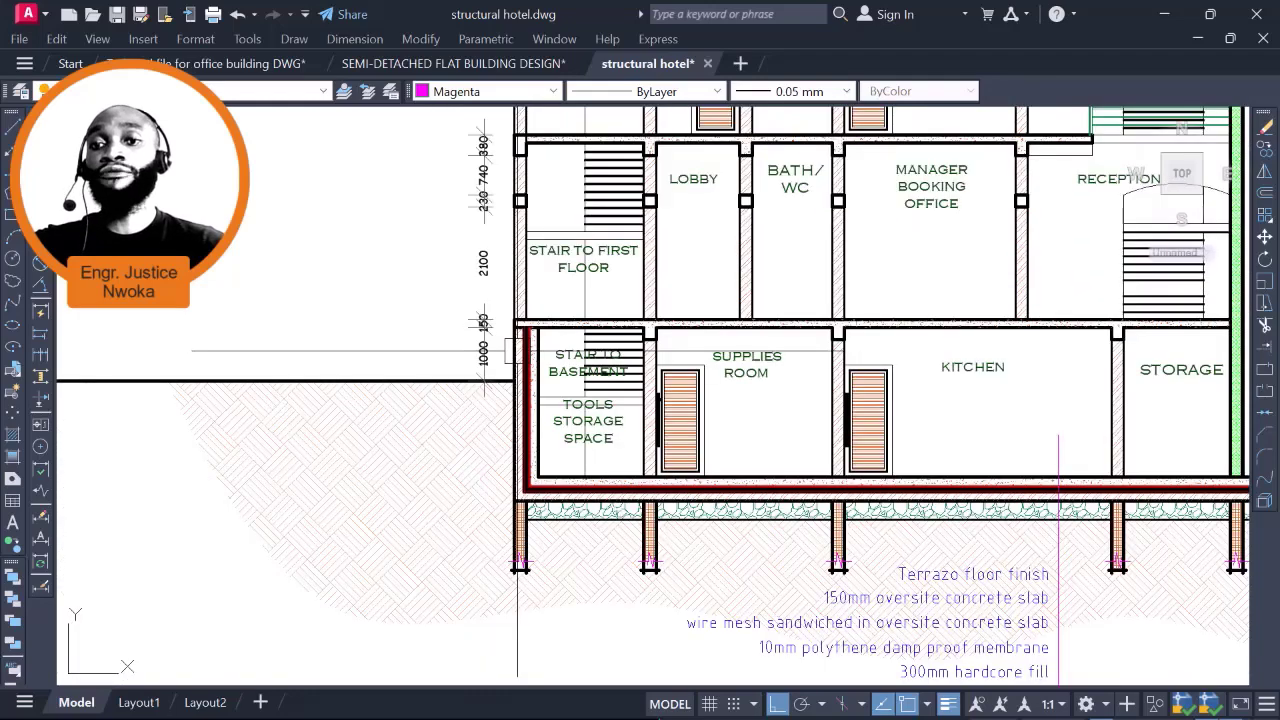
pyautogui.scroll(-4, 512, 350)
pyautogui.scroll(6, 957, 400)
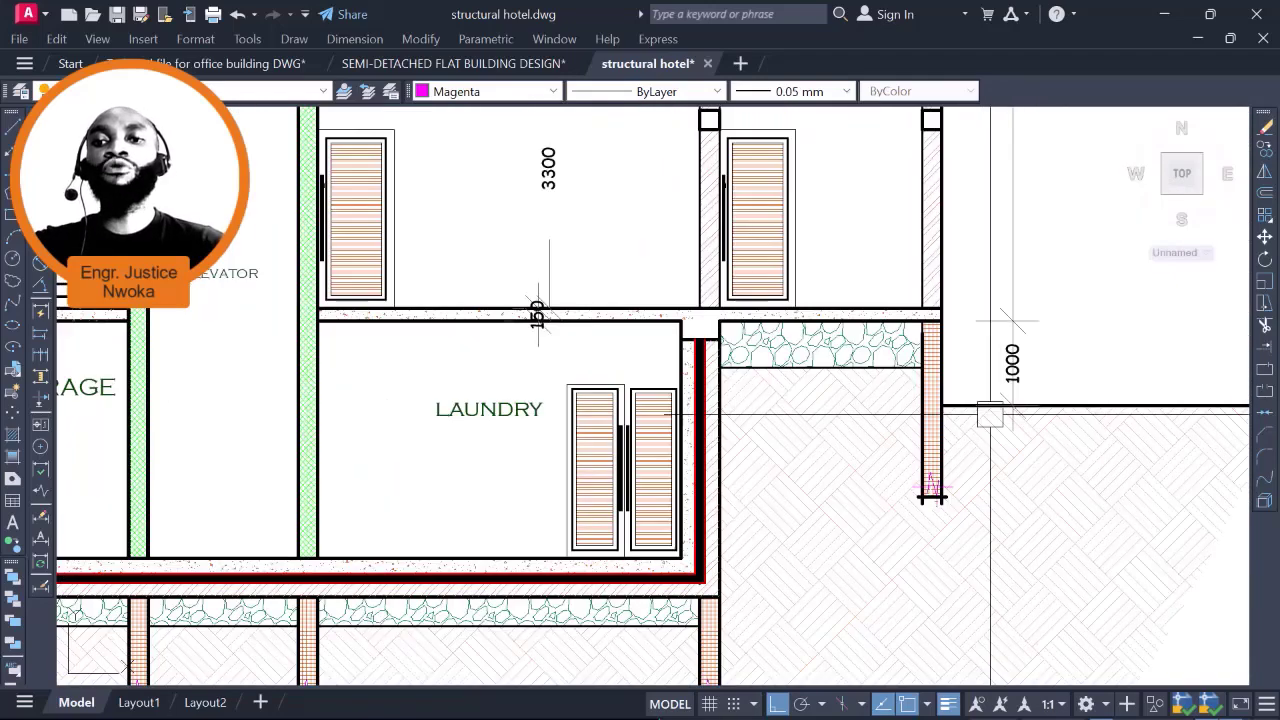
pyautogui.scroll(-2, 958, 368)
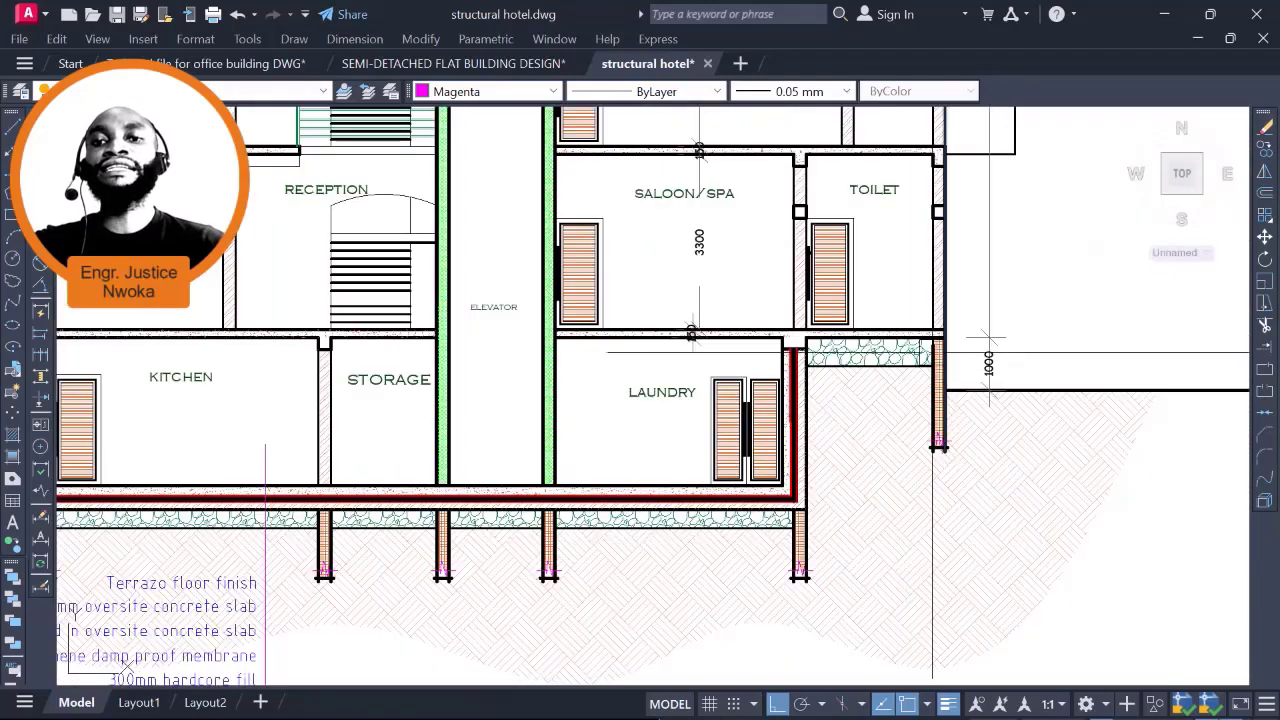
# Return to the wall's soil load definition and set the depth of the Sand layer to 1800 mm
pyautogui.click(1172, 18)
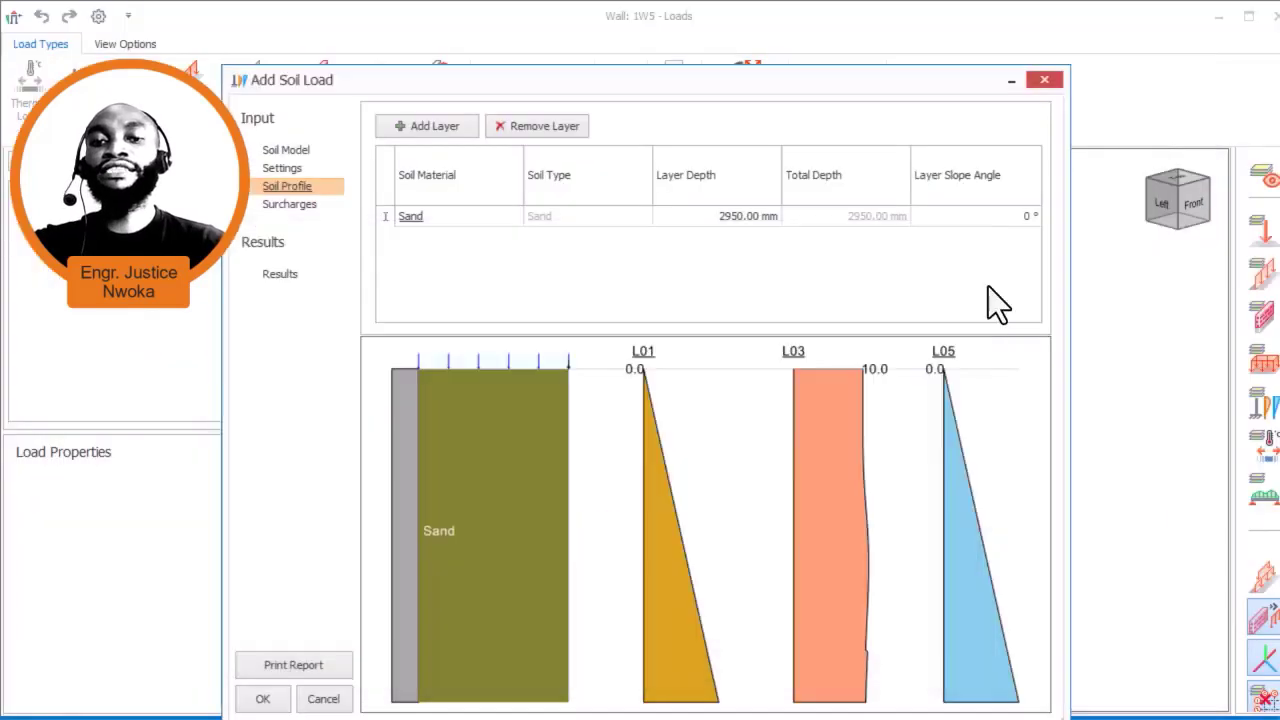
pyautogui.click(725, 219)
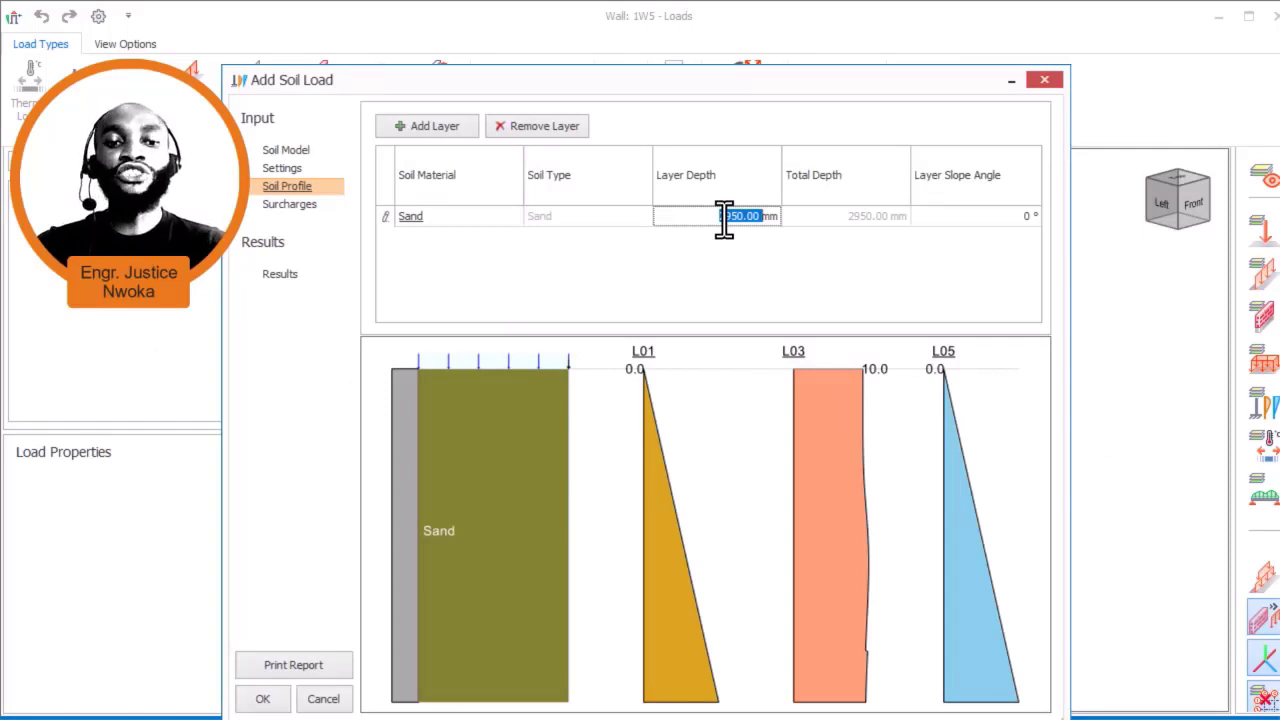
pyautogui.write('800')
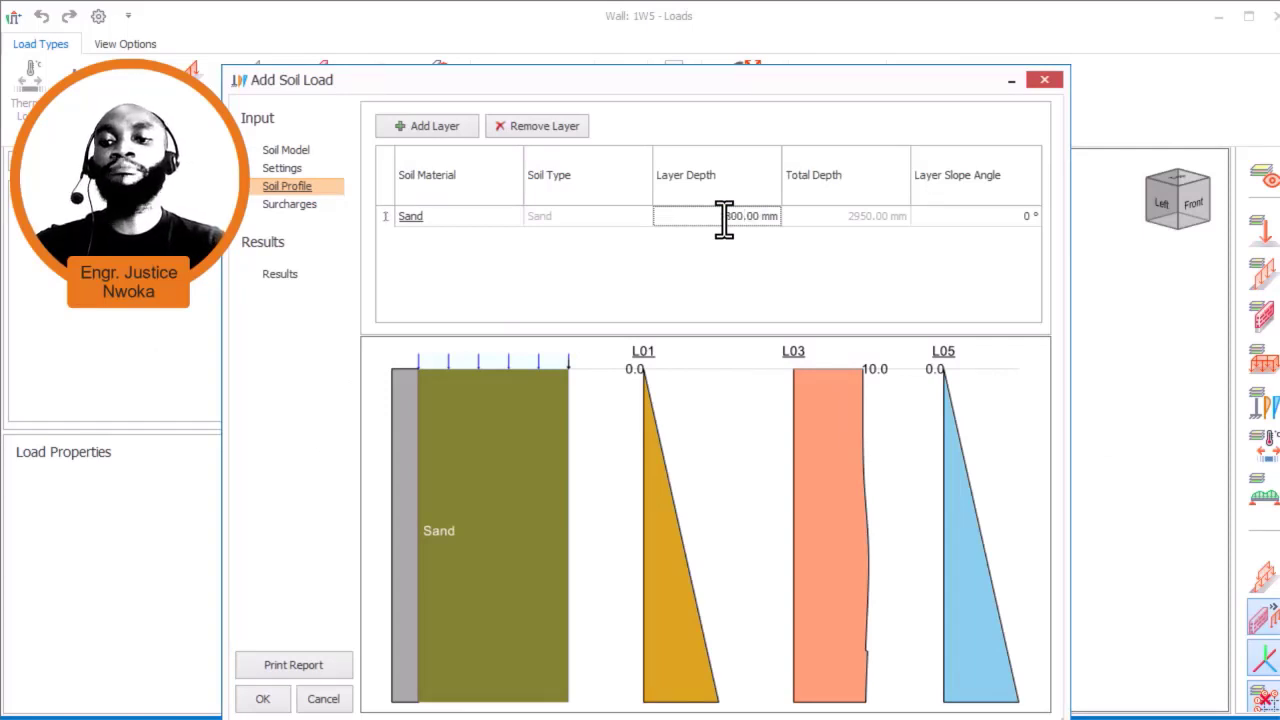
pyautogui.press('Return')
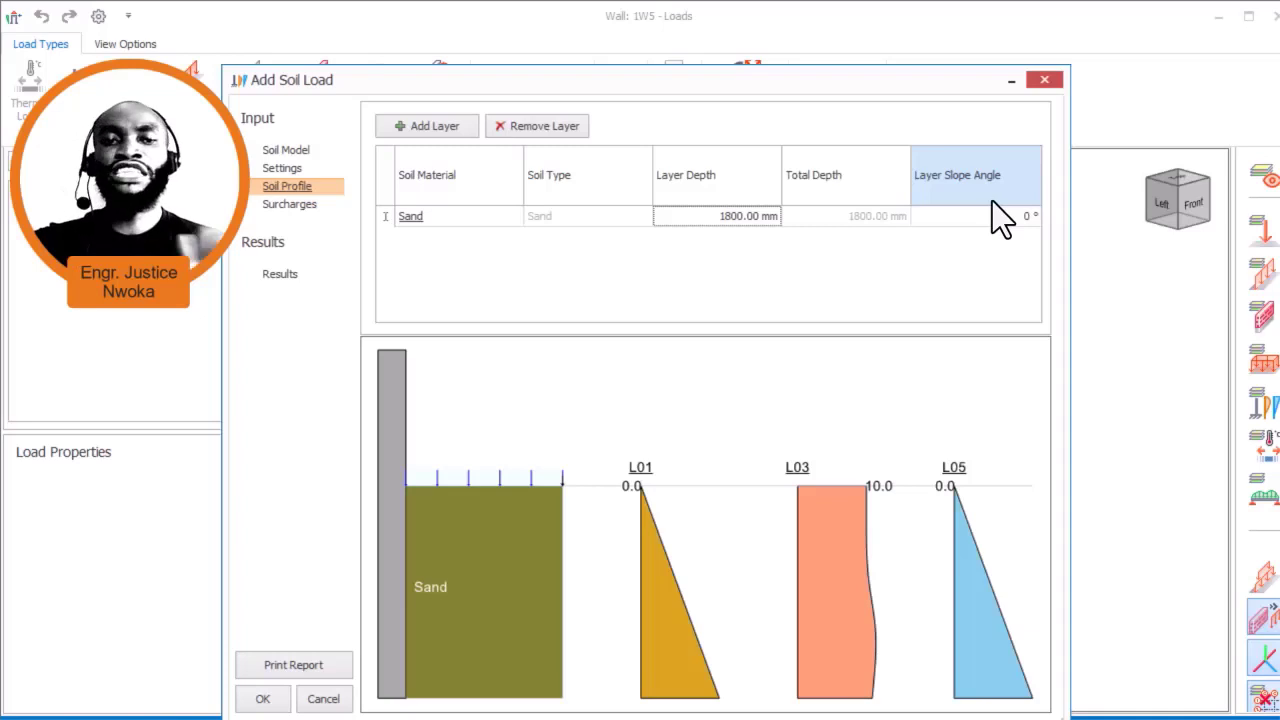
# Remove the Point Load surcharge from the soil load's surcharge list
pyautogui.click(289, 205)
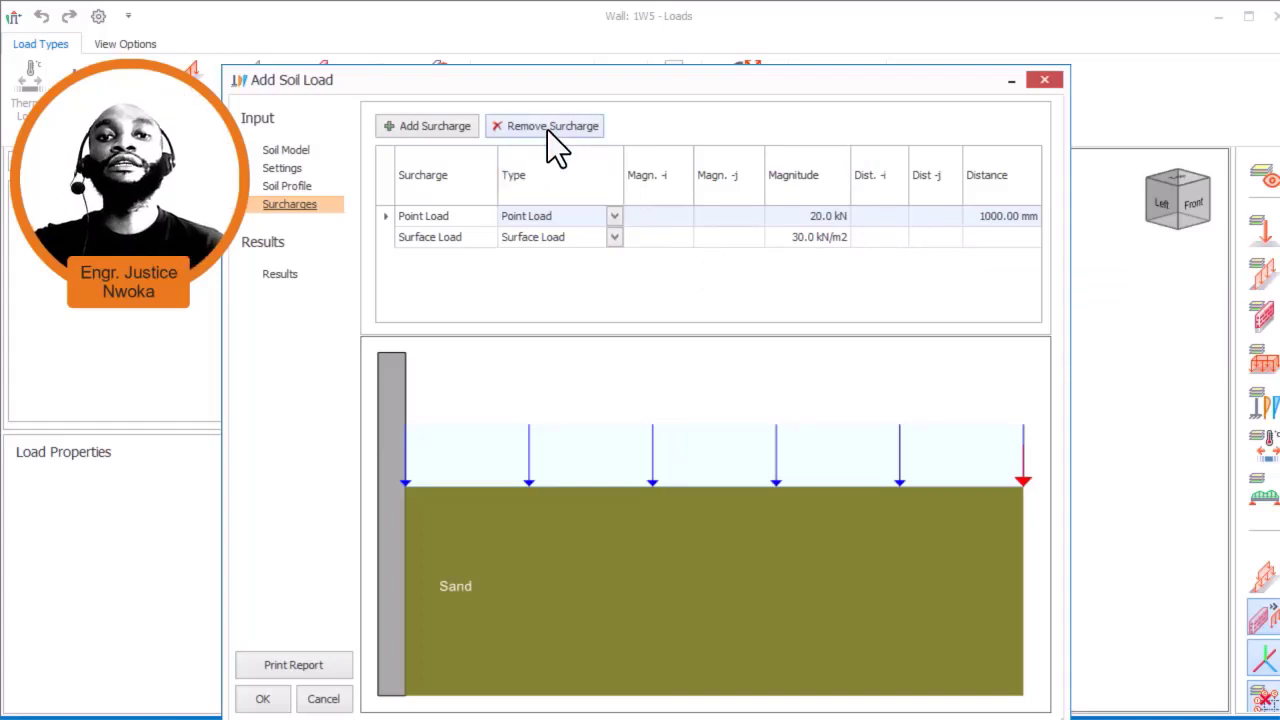
pyautogui.click(413, 217)
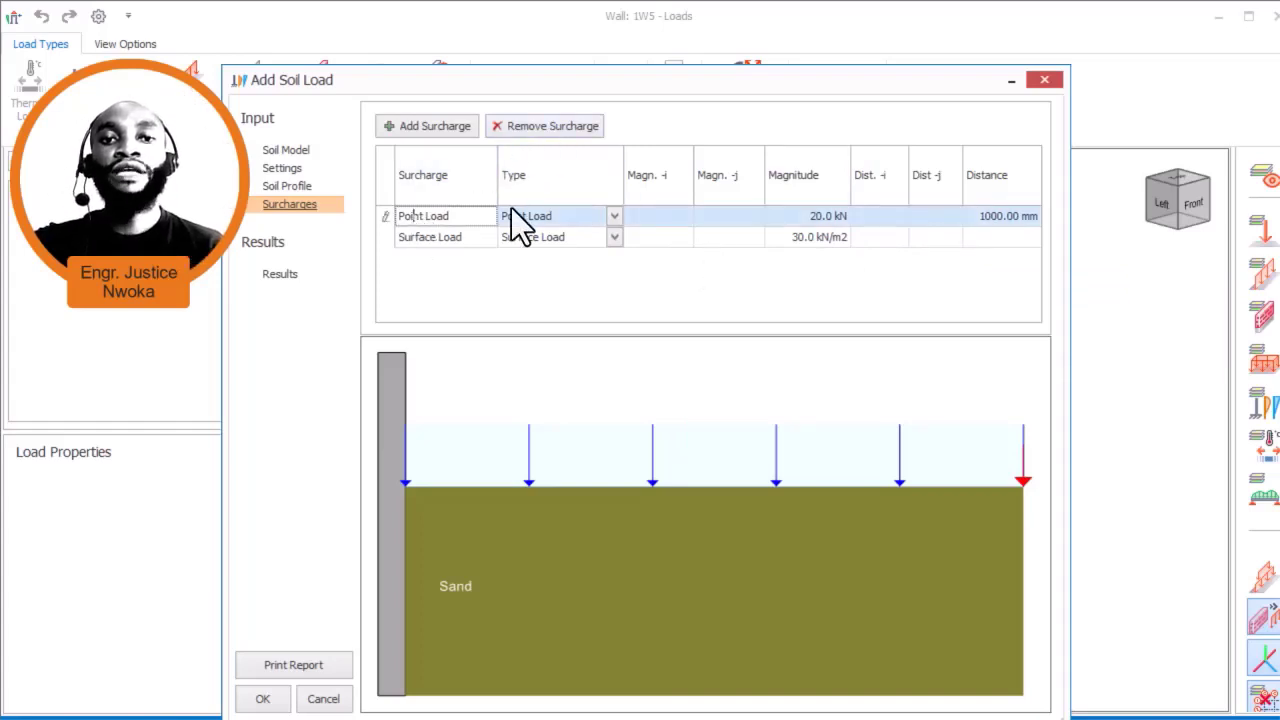
pyautogui.click(532, 129)
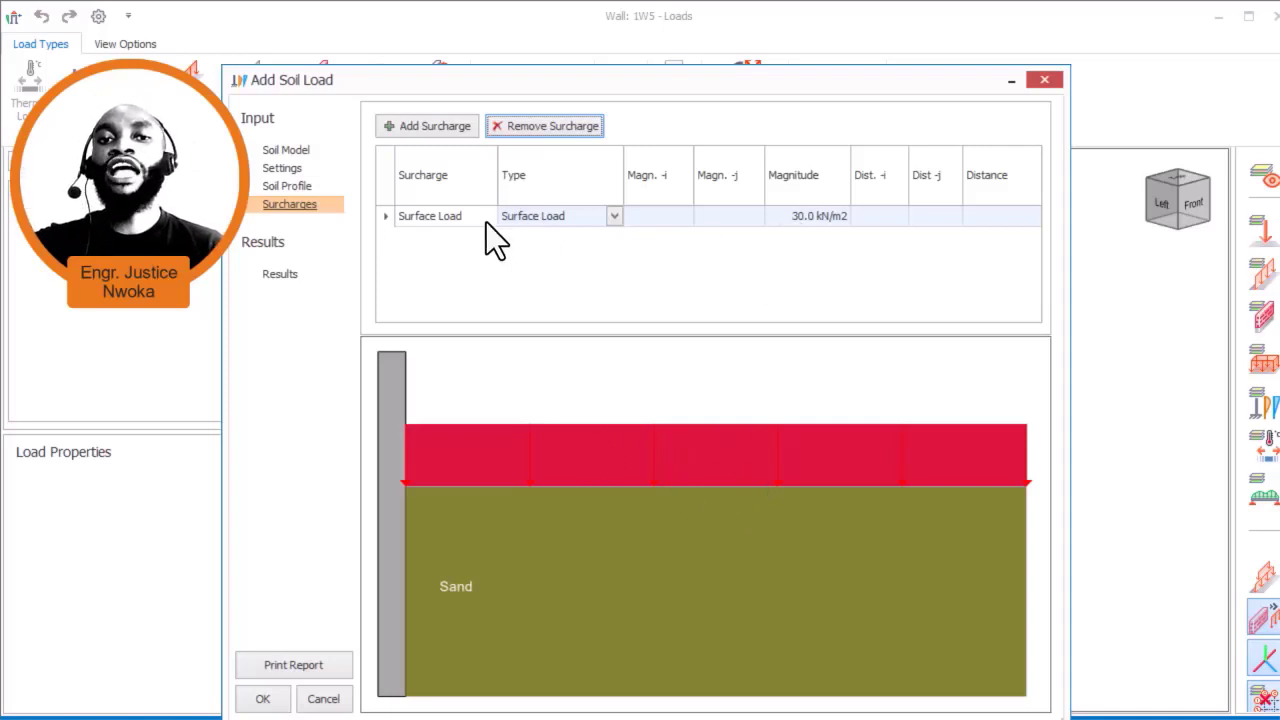
# Examine the available load types for the remaining surcharge and keep it as Surface Load
pyautogui.click(613, 217)
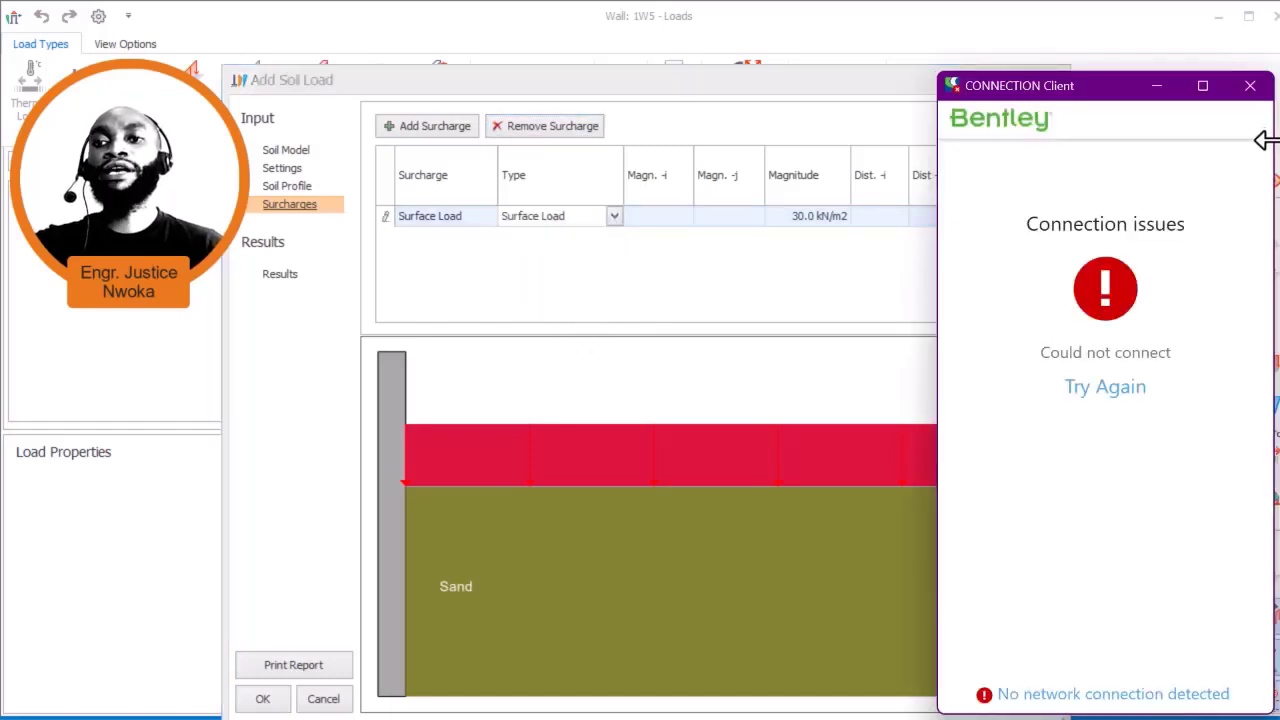
pyautogui.click(1250, 86)
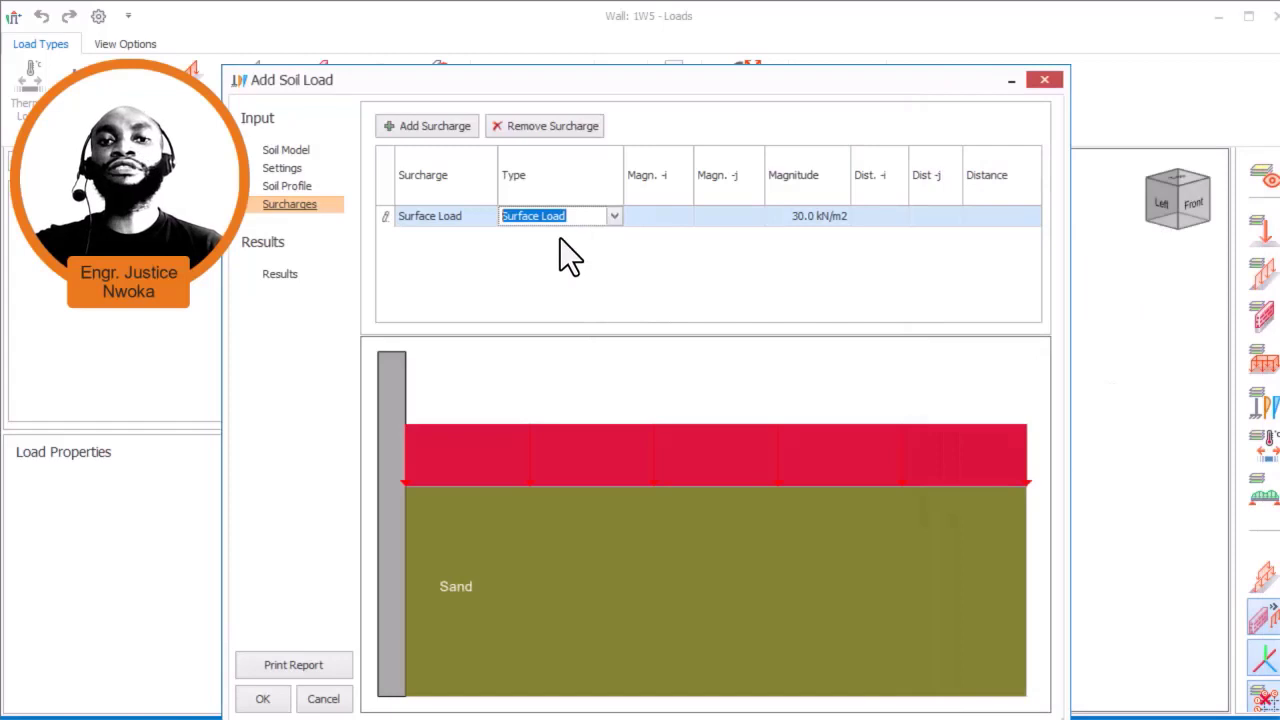
pyautogui.click(607, 215)
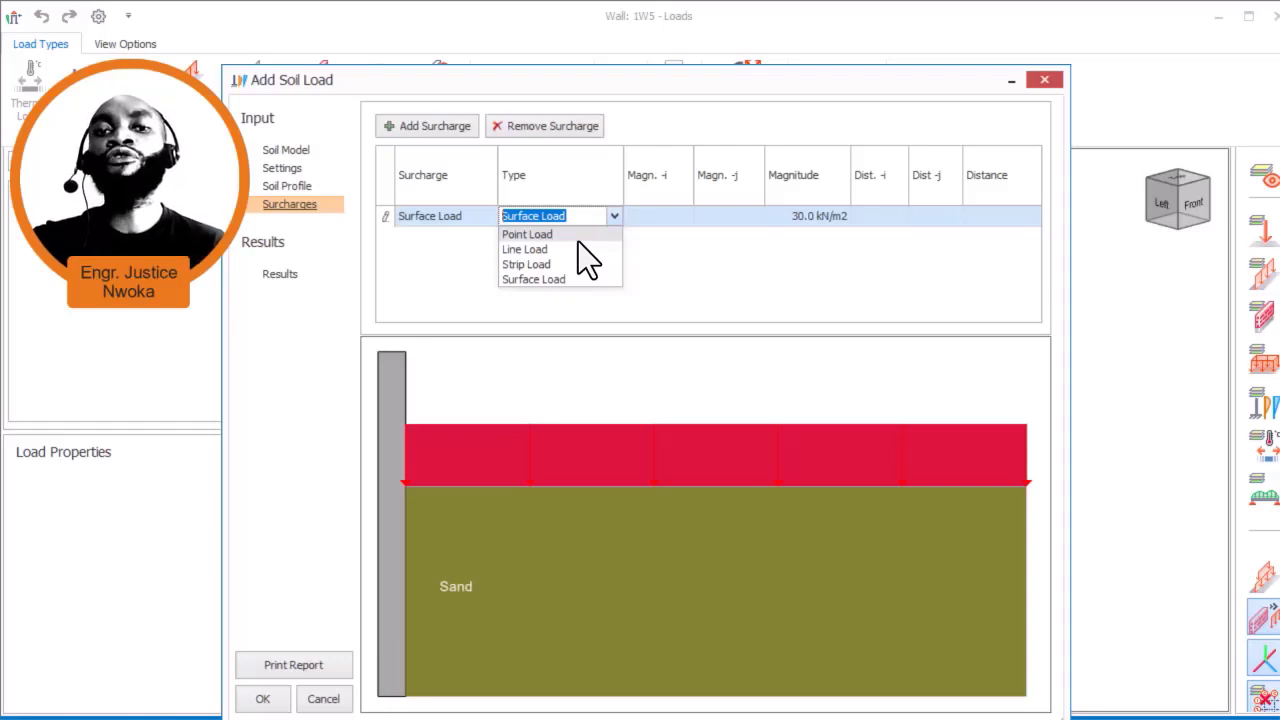
pyautogui.click(568, 279)
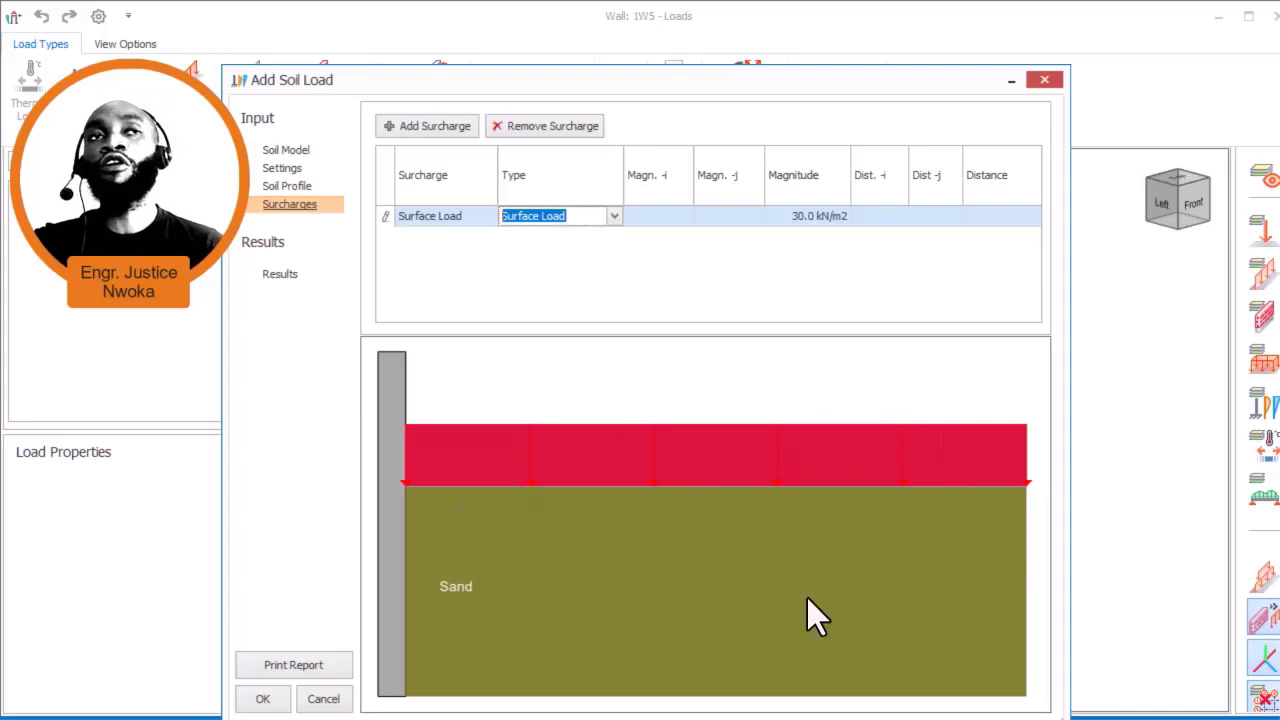
pyautogui.click(980, 22)
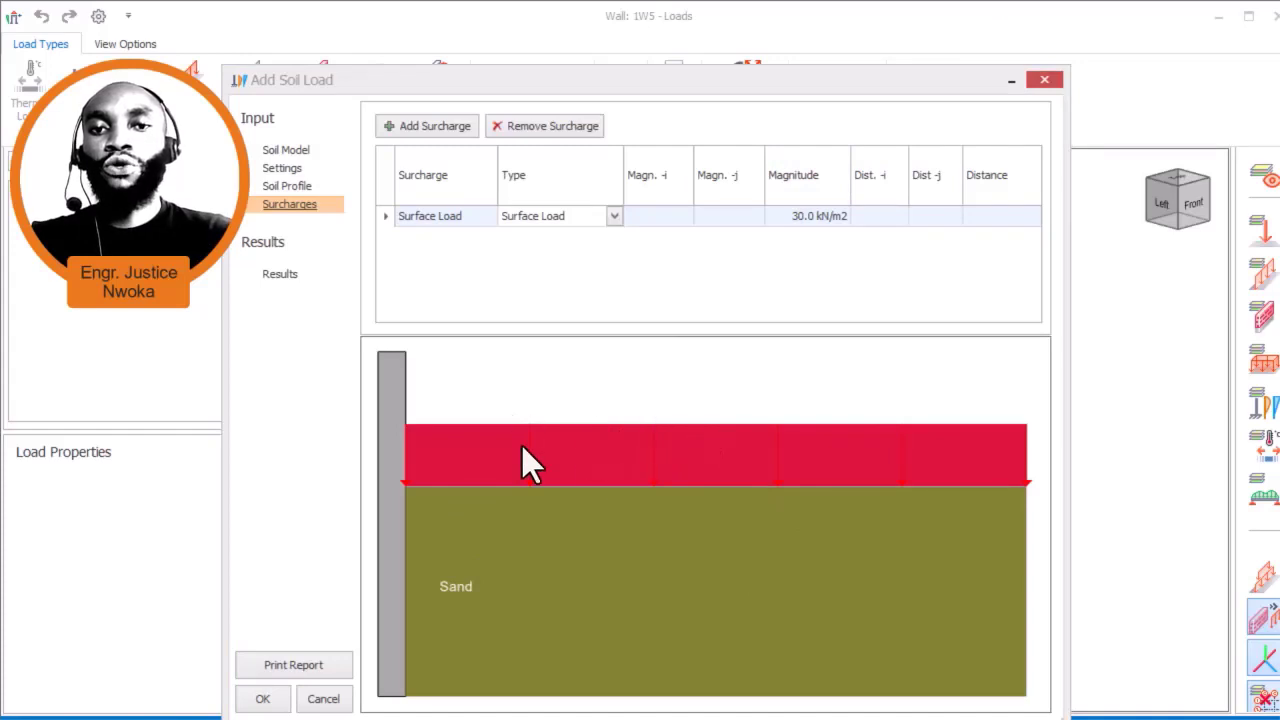
pyautogui.click(616, 218)
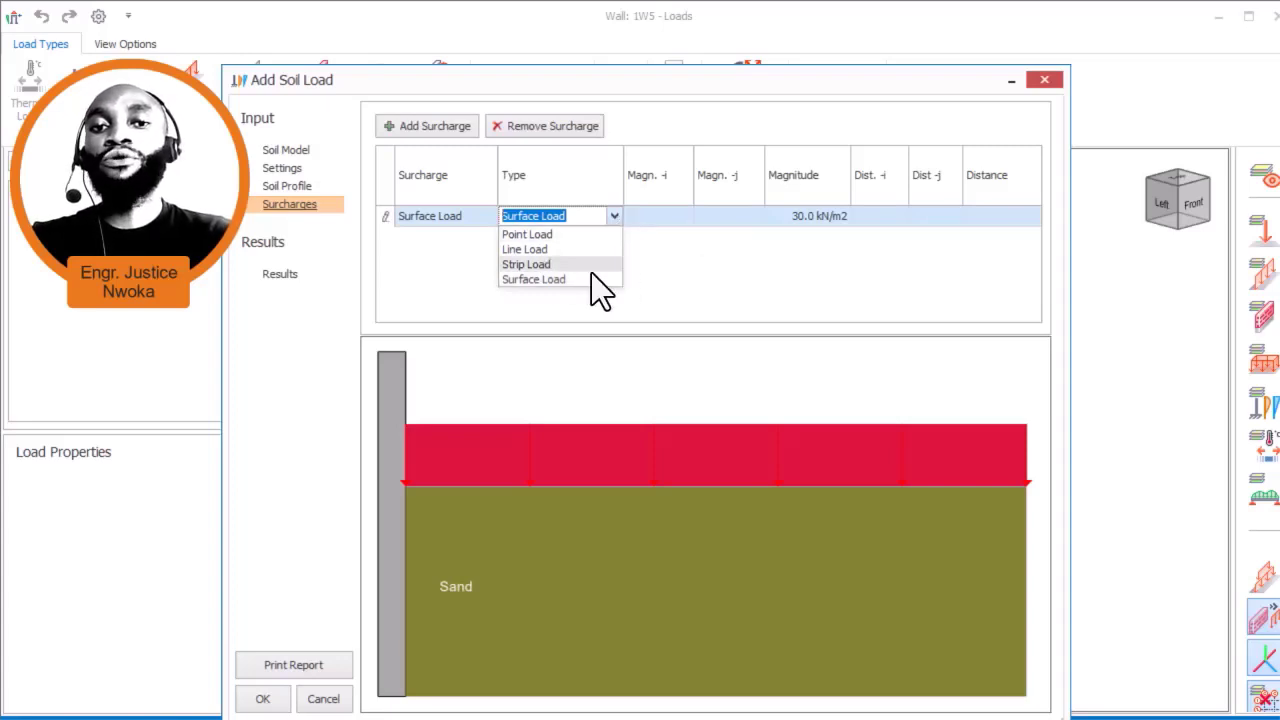
pyautogui.click(688, 279)
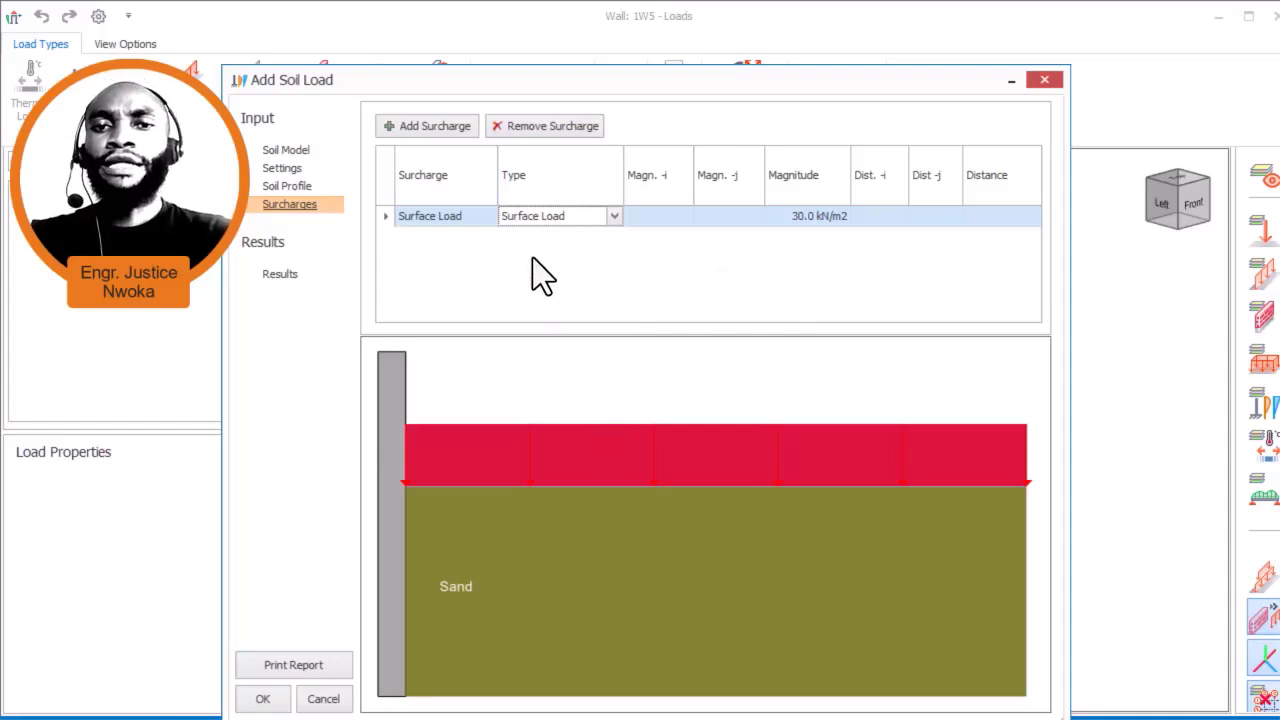
pyautogui.click(611, 218)
pyautogui.click(577, 278)
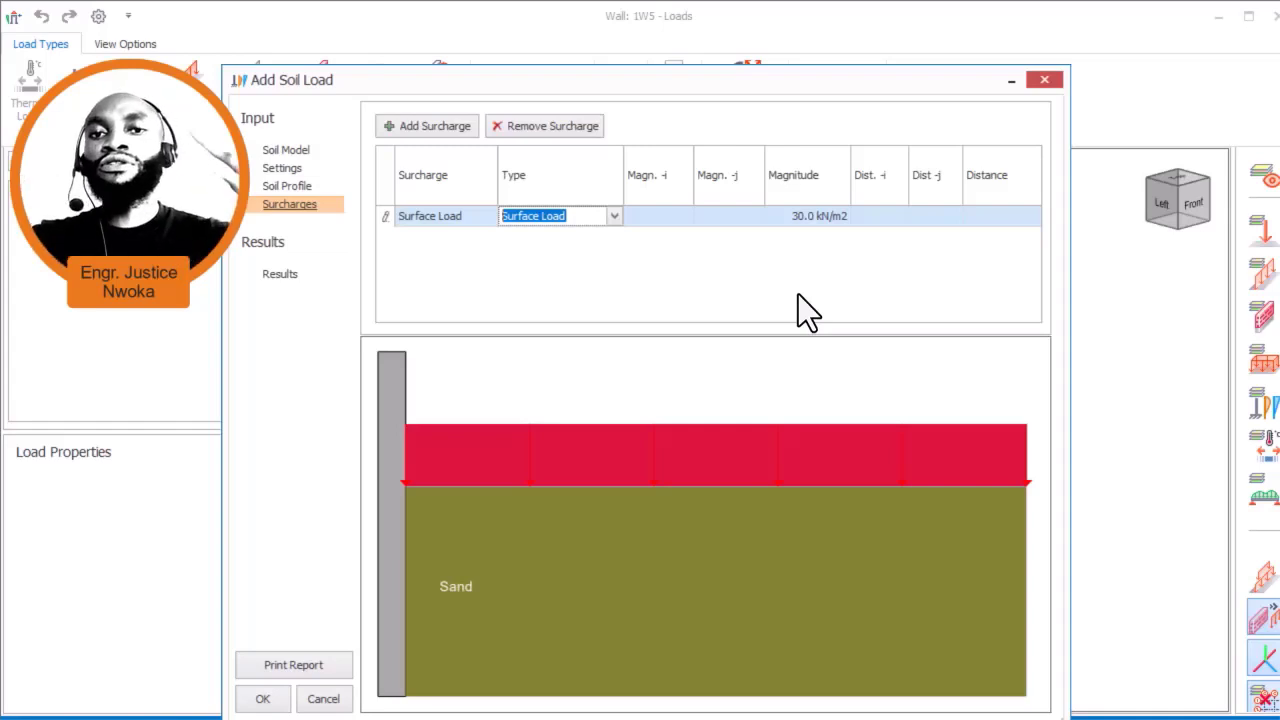
# Set the Surface Load surcharge magnitude to 20 kN/m2, then accept the soil load and the wall's load definition
pyautogui.click(806, 217)
pyautogui.write('2')
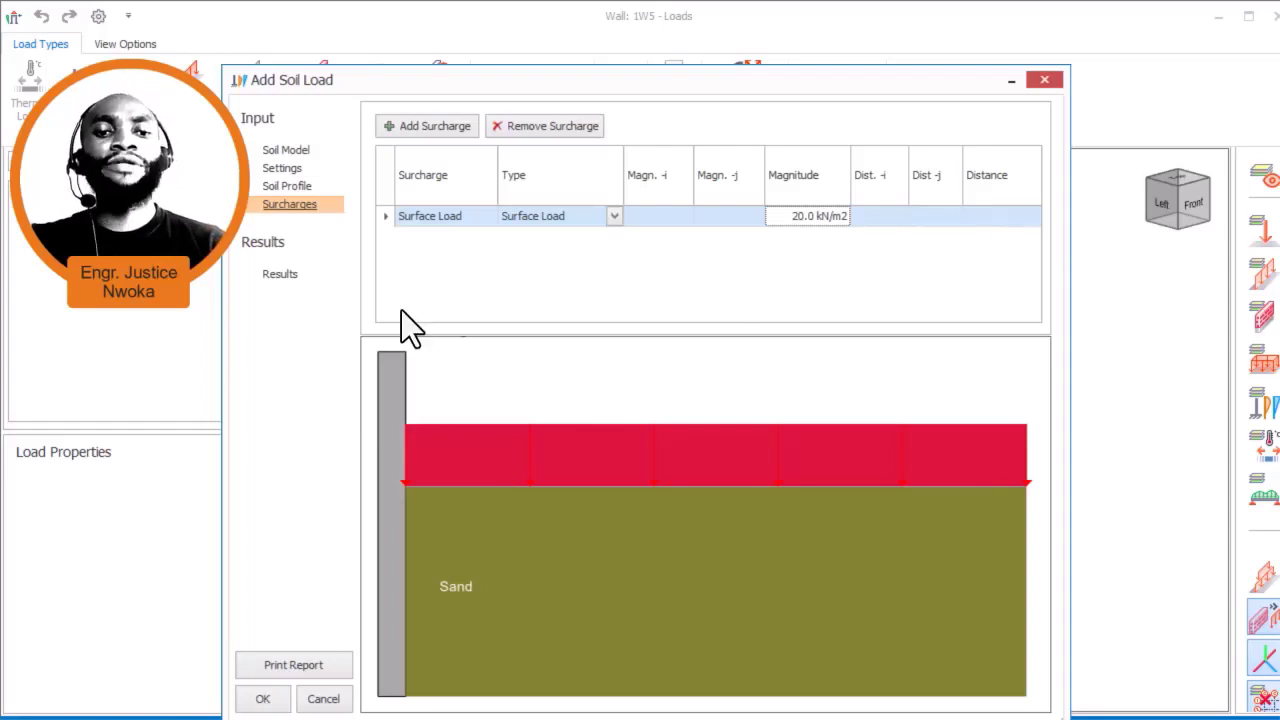
pyautogui.click(263, 698)
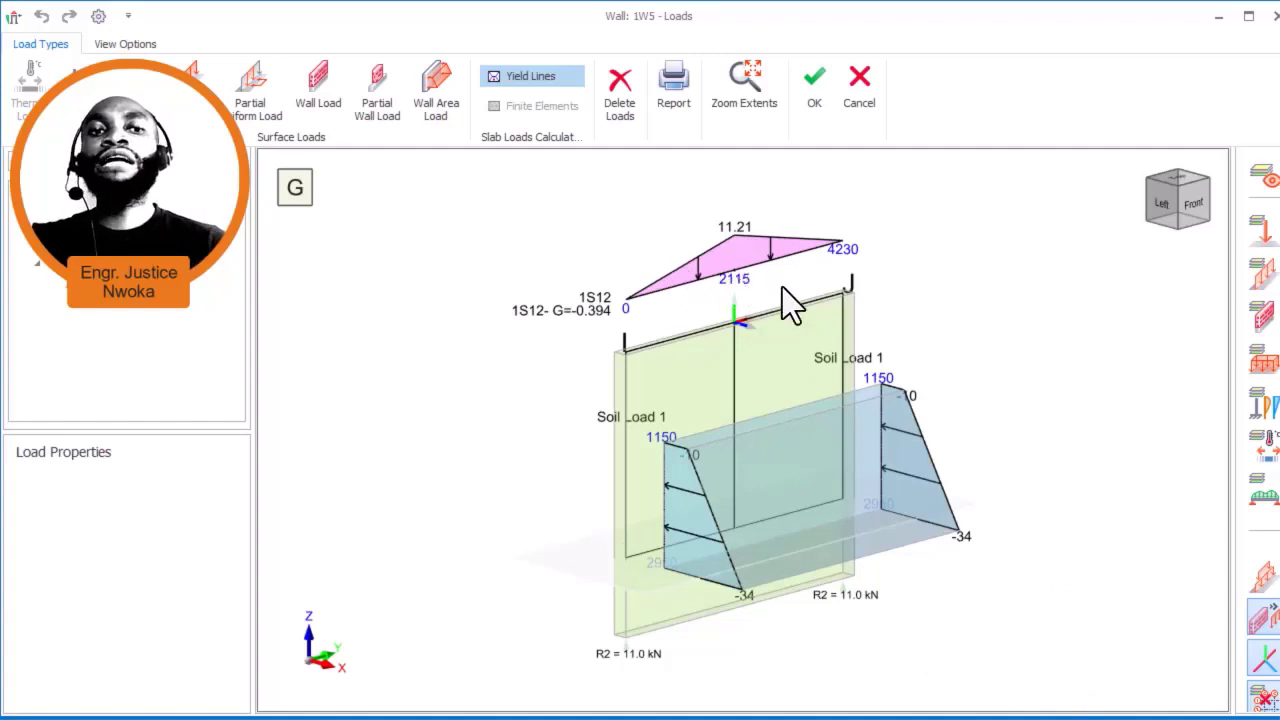
pyautogui.click(812, 90)
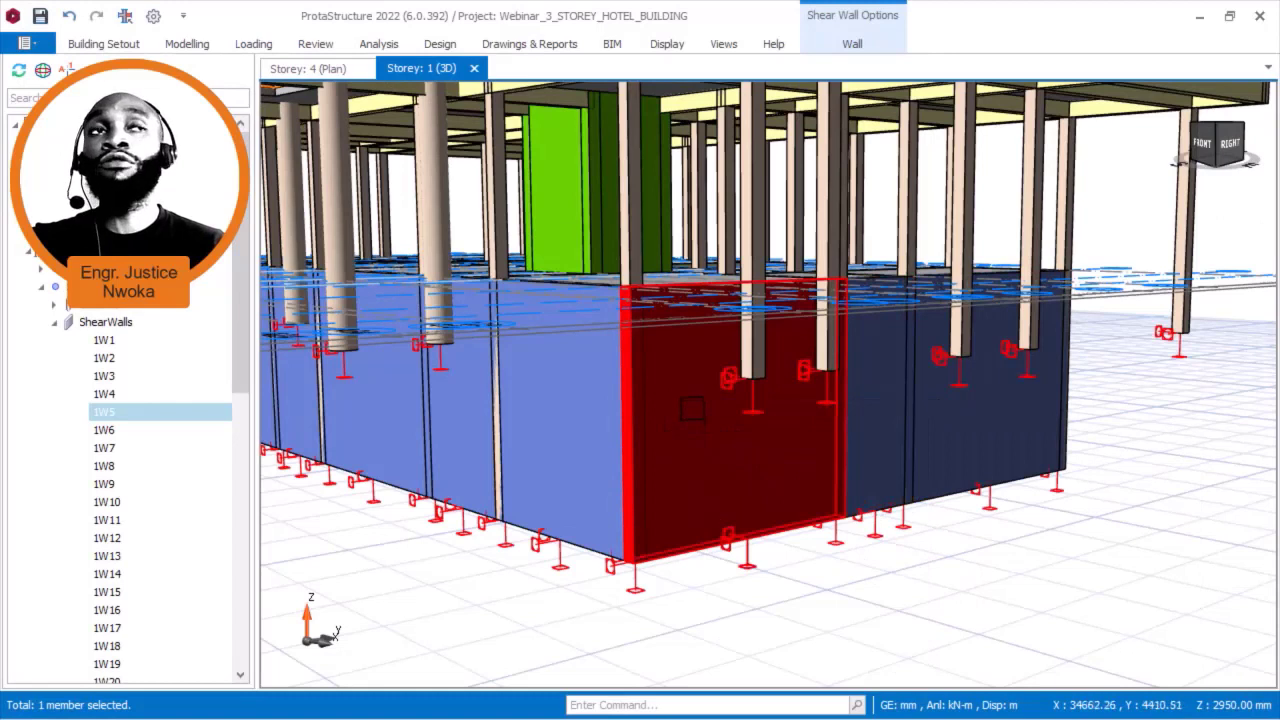
# Copy the Soil Model load from basement wall 1W5
pyautogui.moveTo(692, 409)
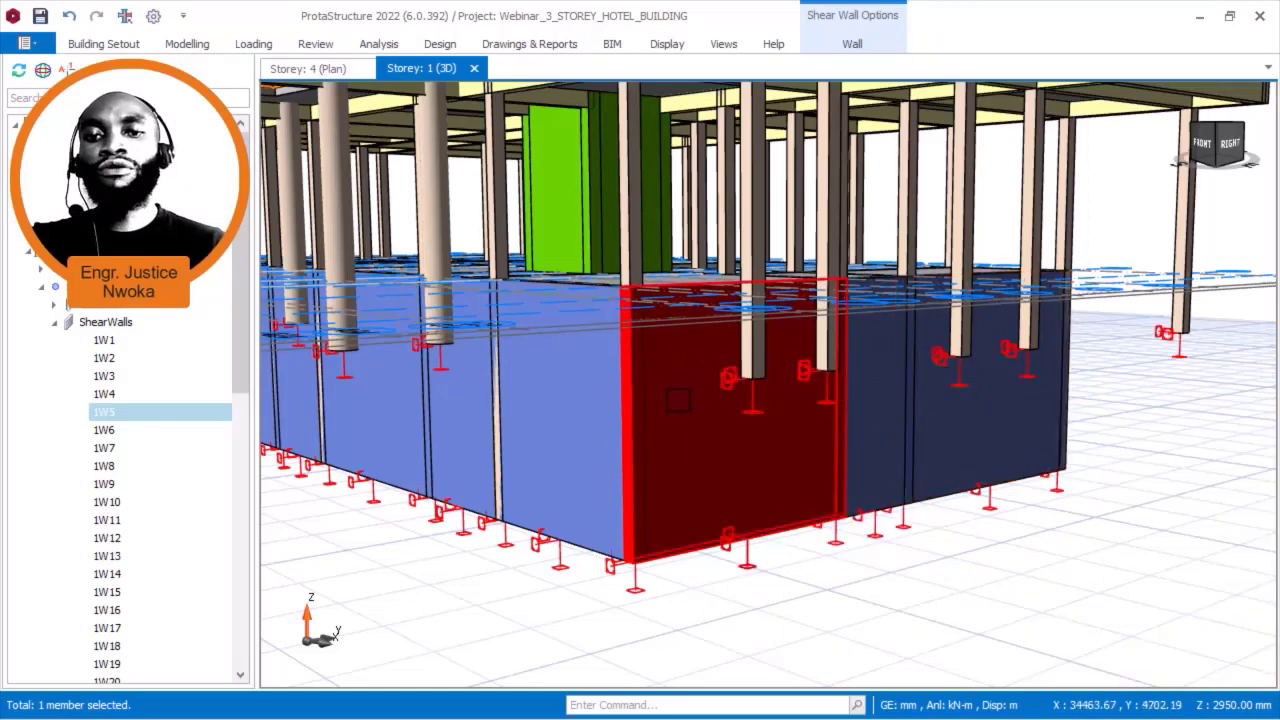
pyautogui.moveTo(679, 388)
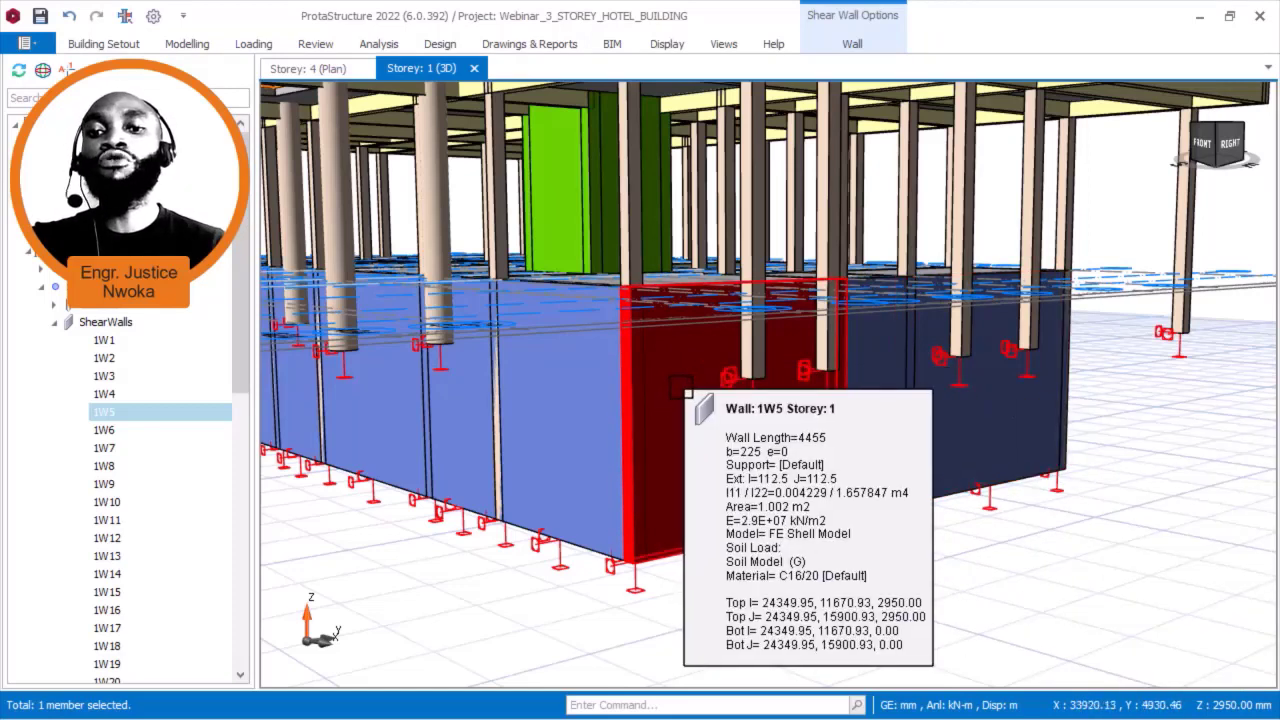
pyautogui.rightClick(680, 386)
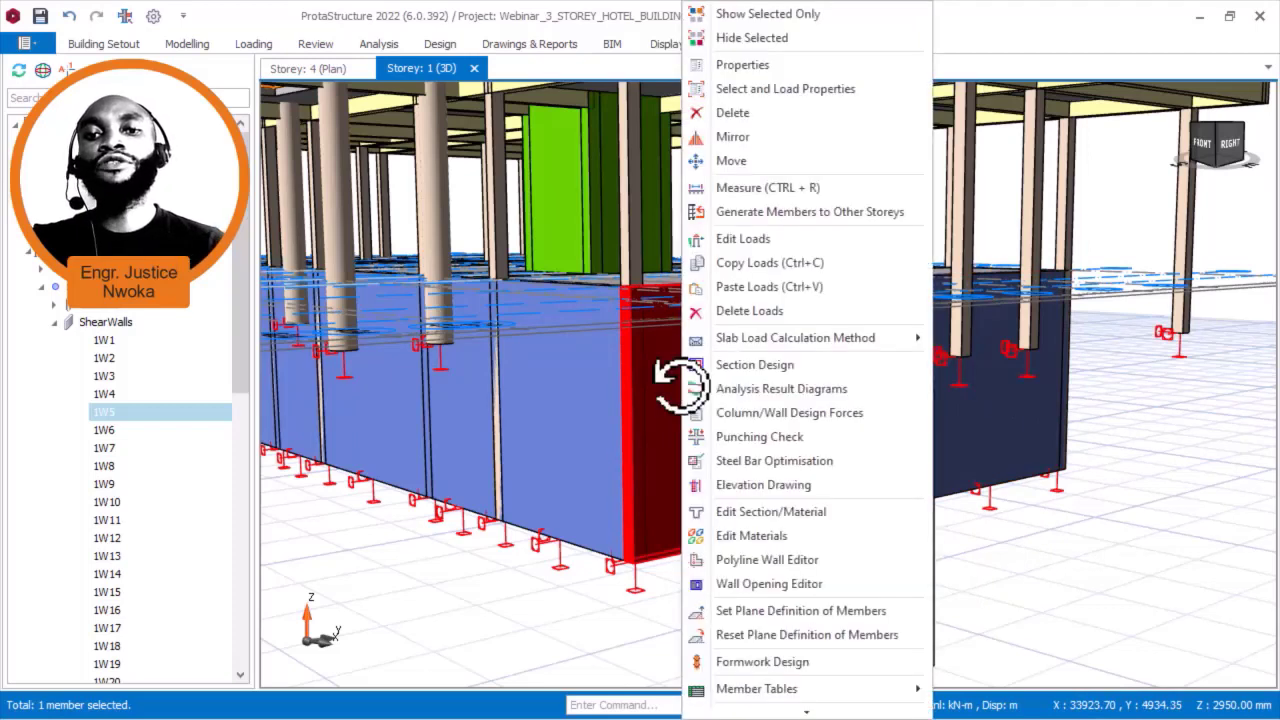
pyautogui.click(772, 263)
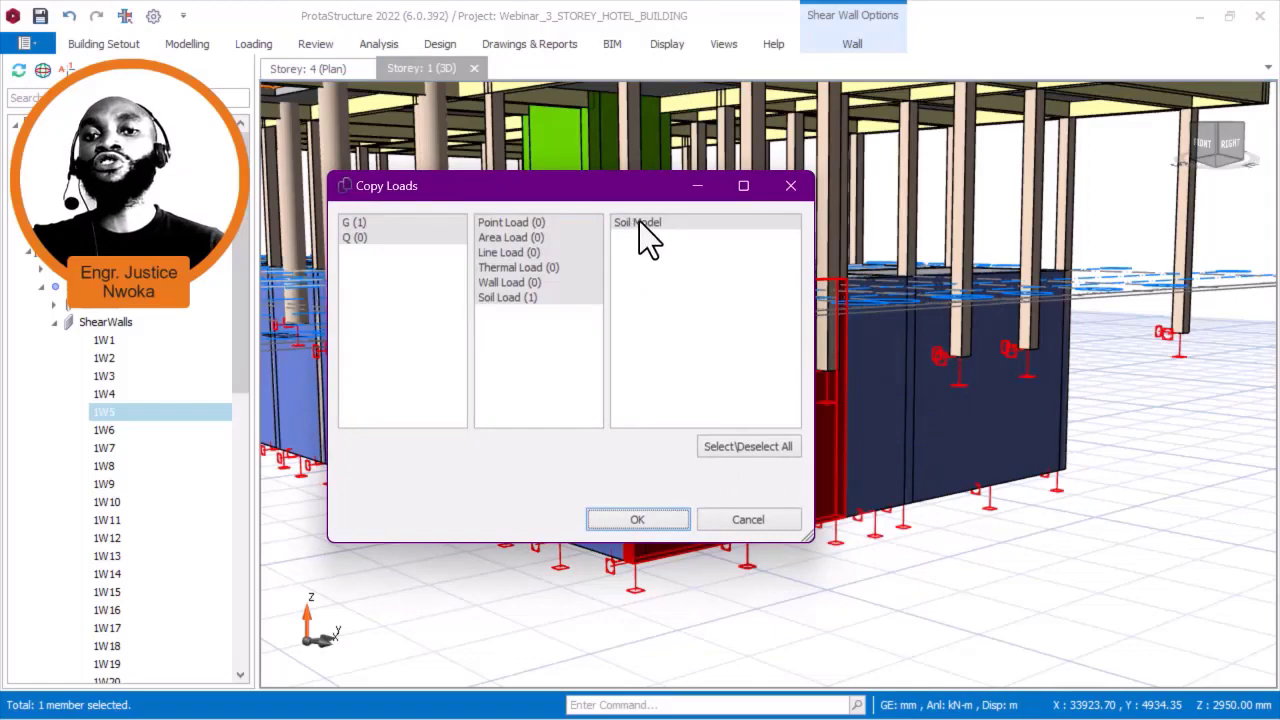
pyautogui.click(638, 520)
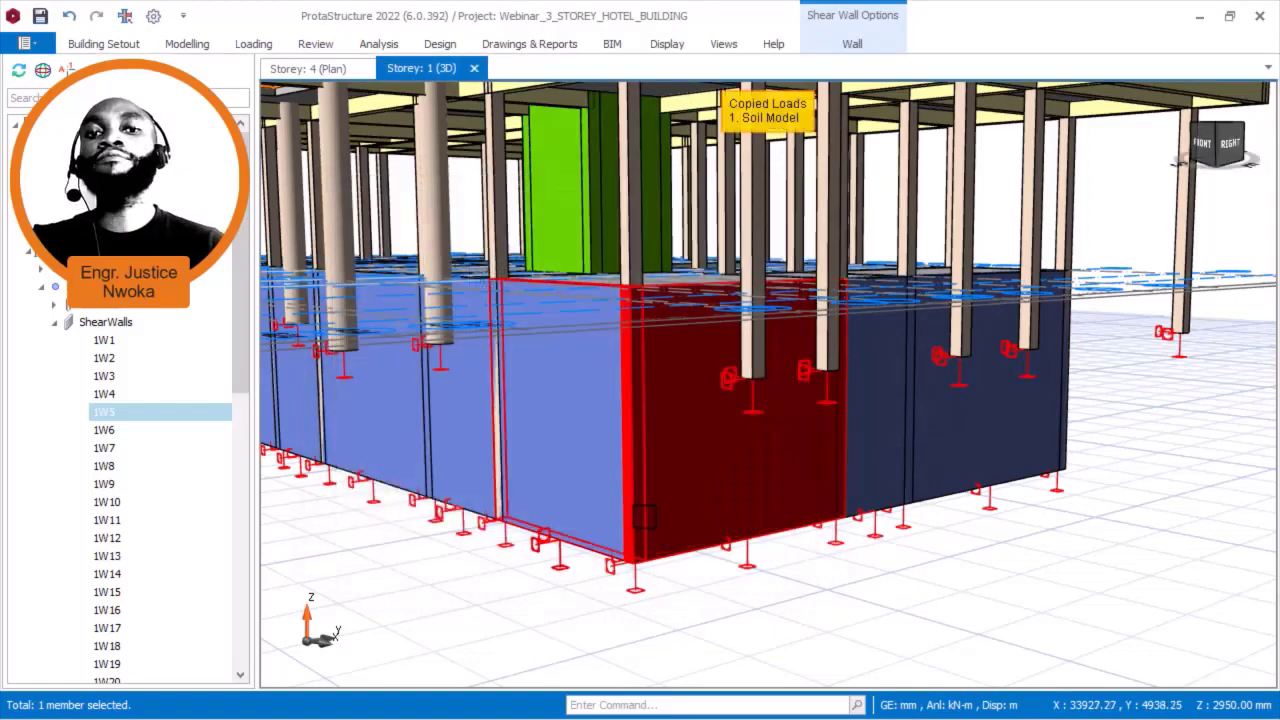
# Select basement walls 1W6 and 1W7 beside the loaded wall 1W5
pyautogui.scroll(-2, 716, 583)
pyautogui.scroll(-1, 727, 582)
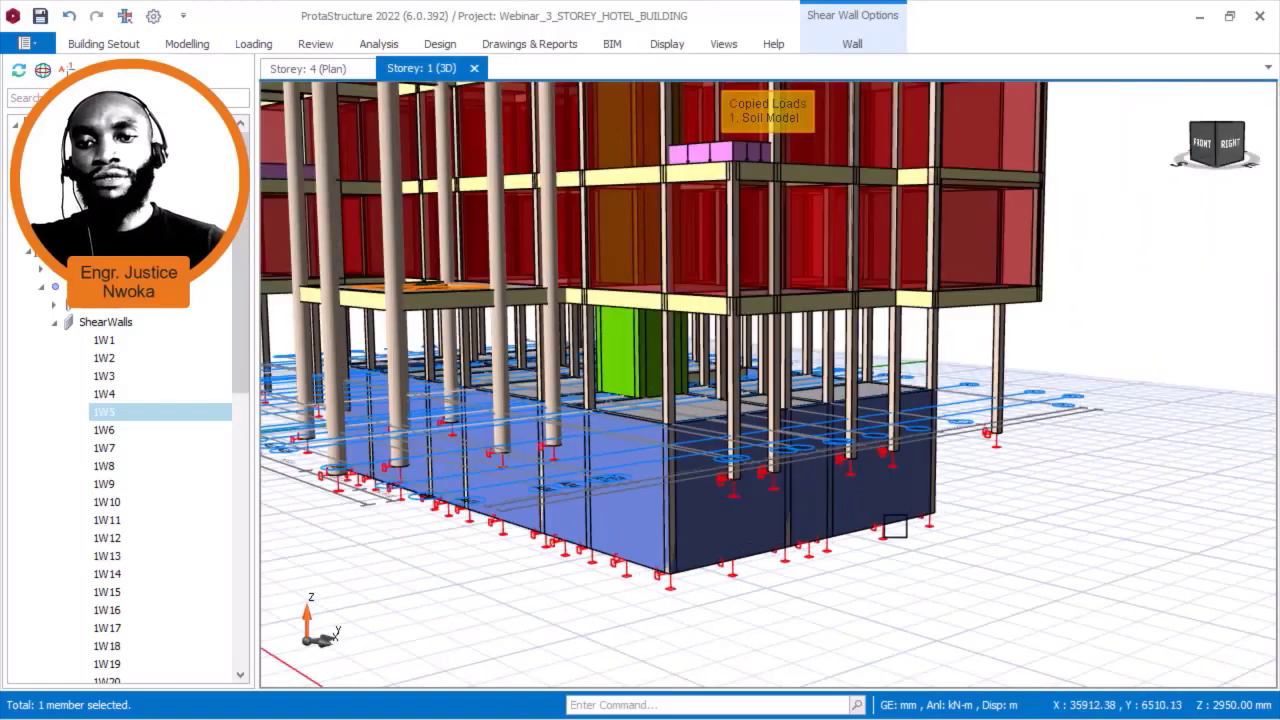
pyautogui.scroll(3, 894, 528)
pyautogui.moveTo(826, 502); pyautogui.dragTo(791, 514)
pyautogui.moveTo(882, 477)
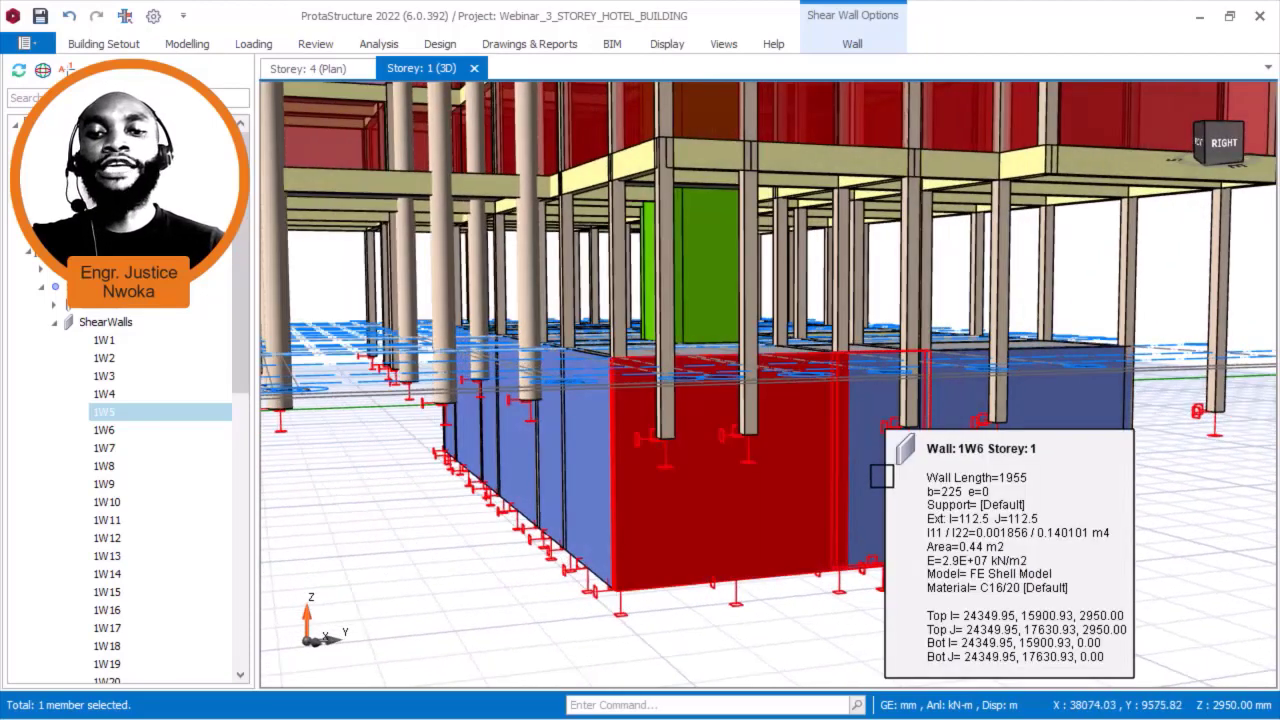
pyautogui.click(1073, 510)
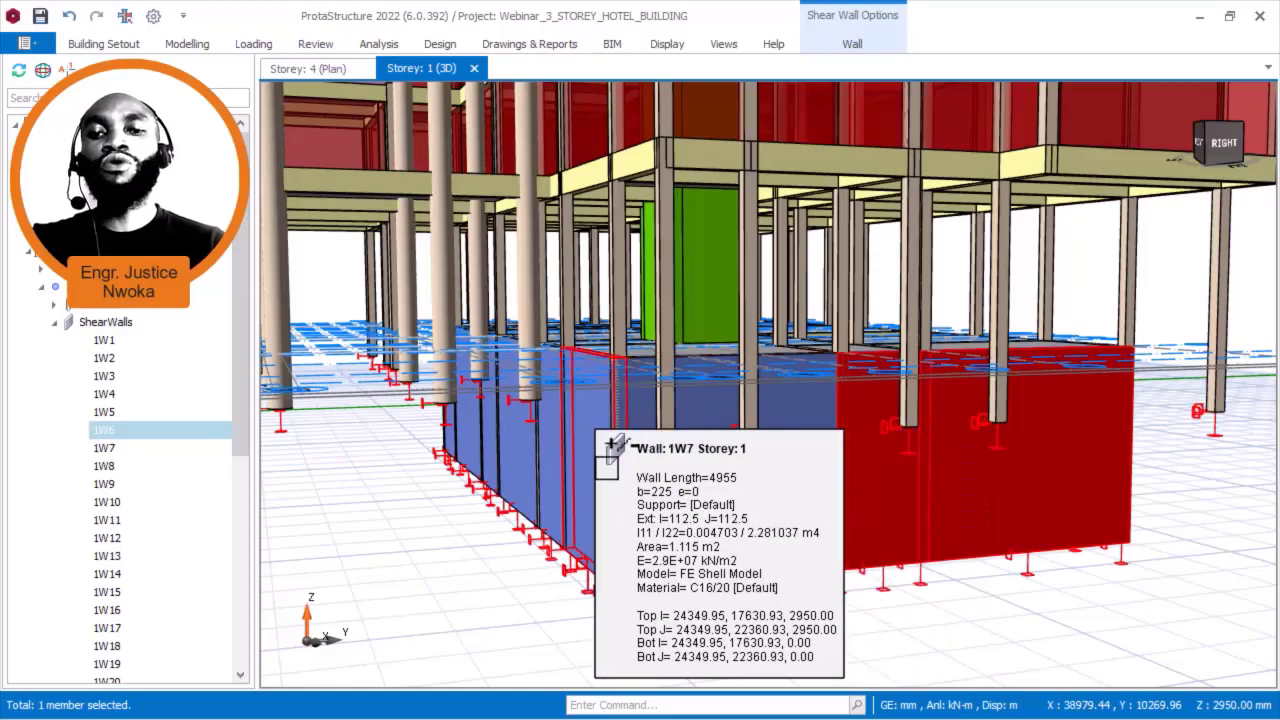
pyautogui.keyDown('ctrl'); pyautogui.click(700, 478); pyautogui.keyUp('ctrl')
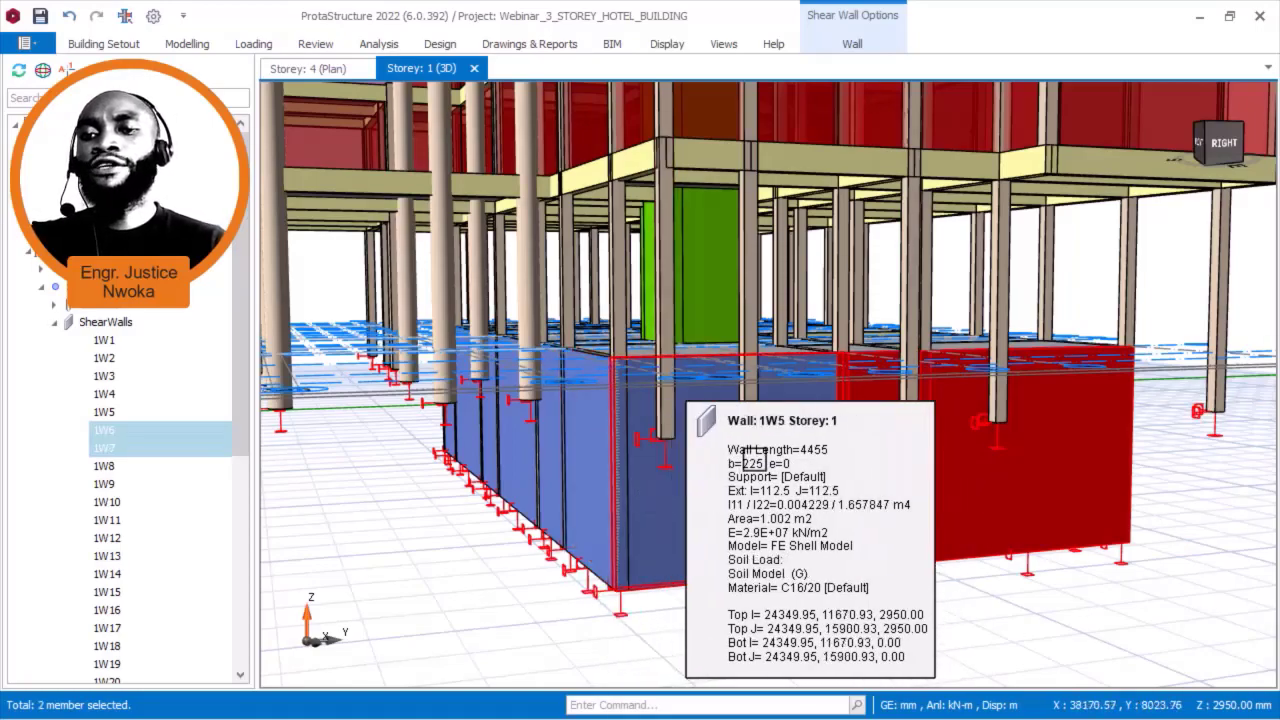
# Add the basement walls along the building's long back side to the wall selection
pyautogui.scroll(-3, 700, 480)
pyautogui.moveTo(862, 494); pyautogui.dragTo(772, 495)
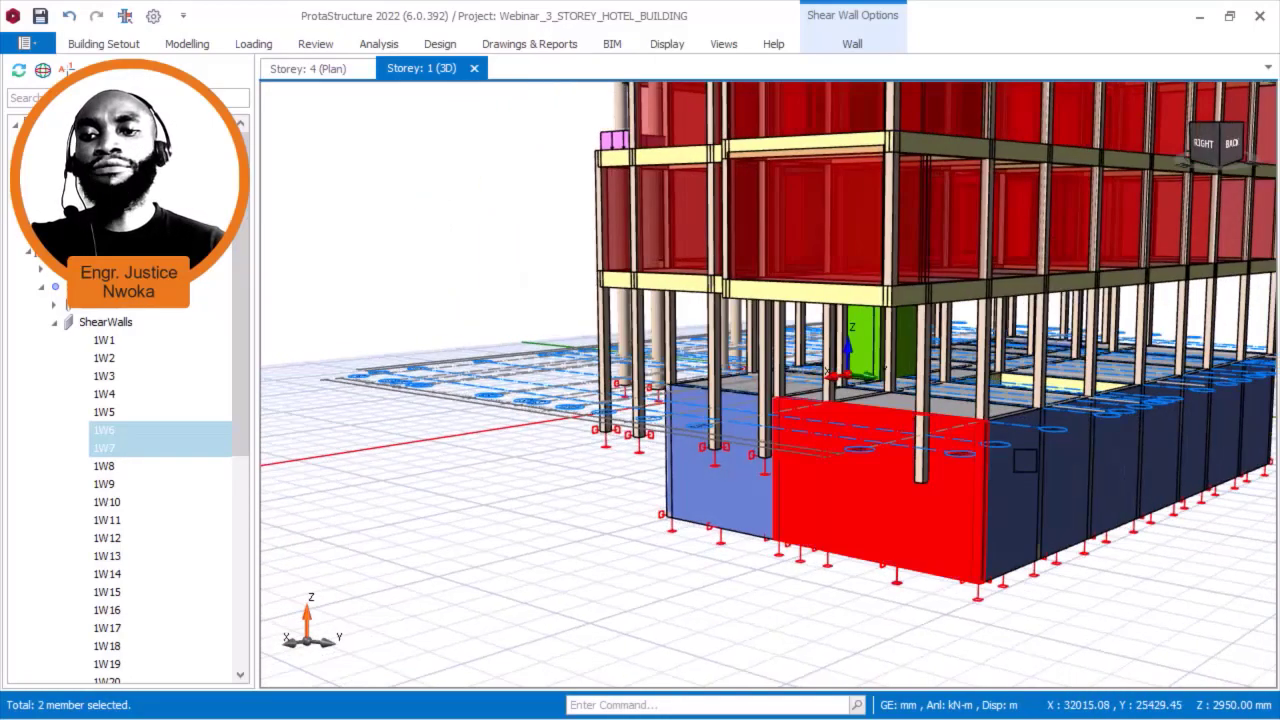
pyautogui.moveTo(1025, 460); pyautogui.dragTo(663, 629)
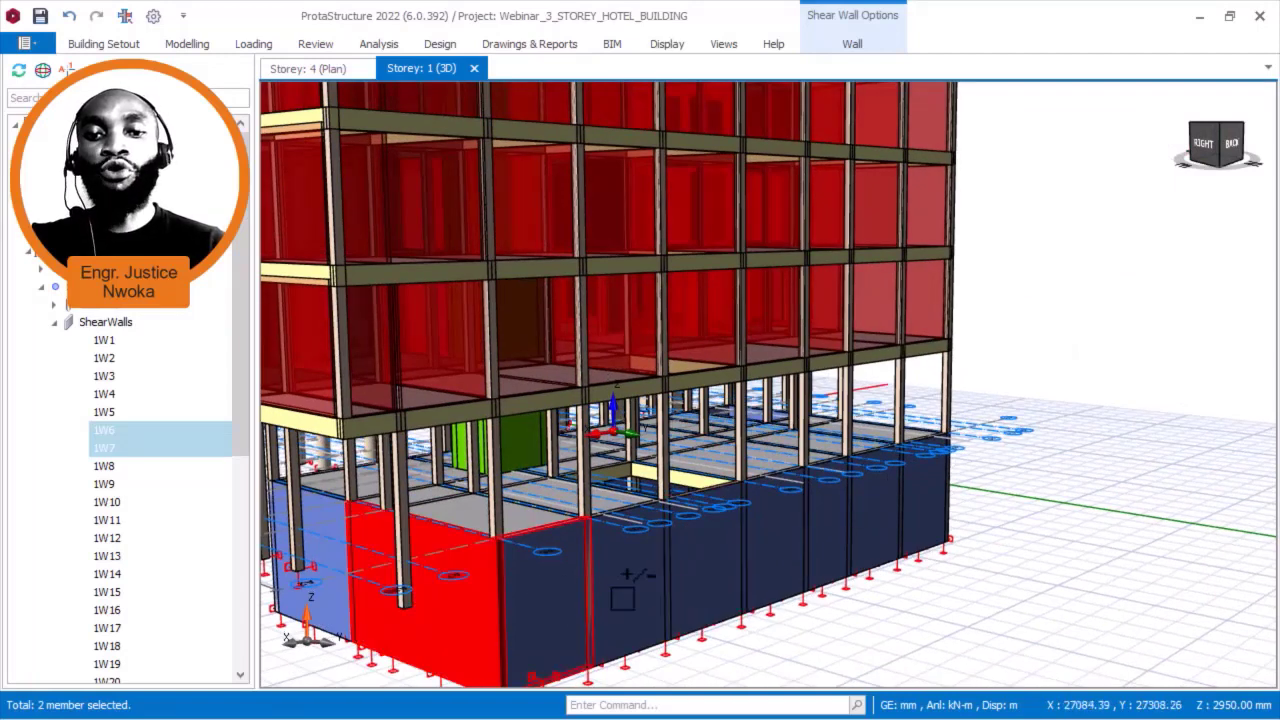
pyautogui.keyDown('ctrl'); pyautogui.click(626, 592); pyautogui.keyUp('ctrl')
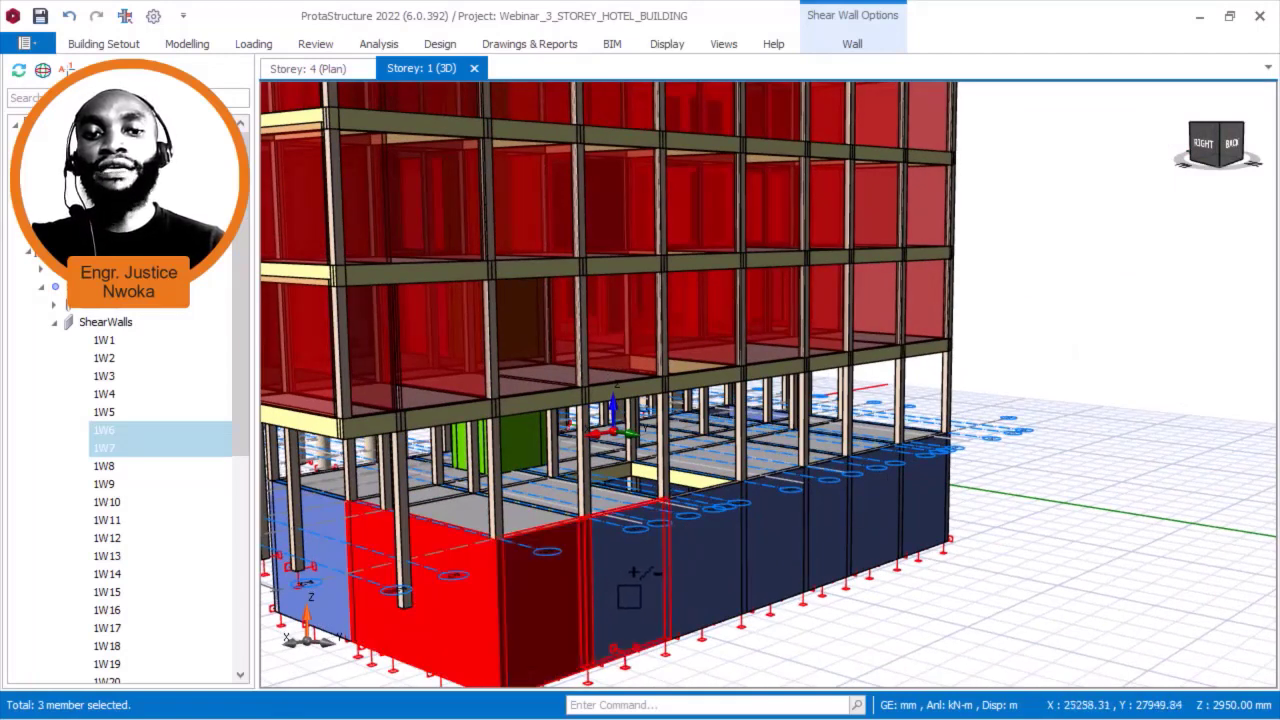
pyautogui.keyDown('ctrl'); pyautogui.click(715, 560); pyautogui.keyUp('ctrl')
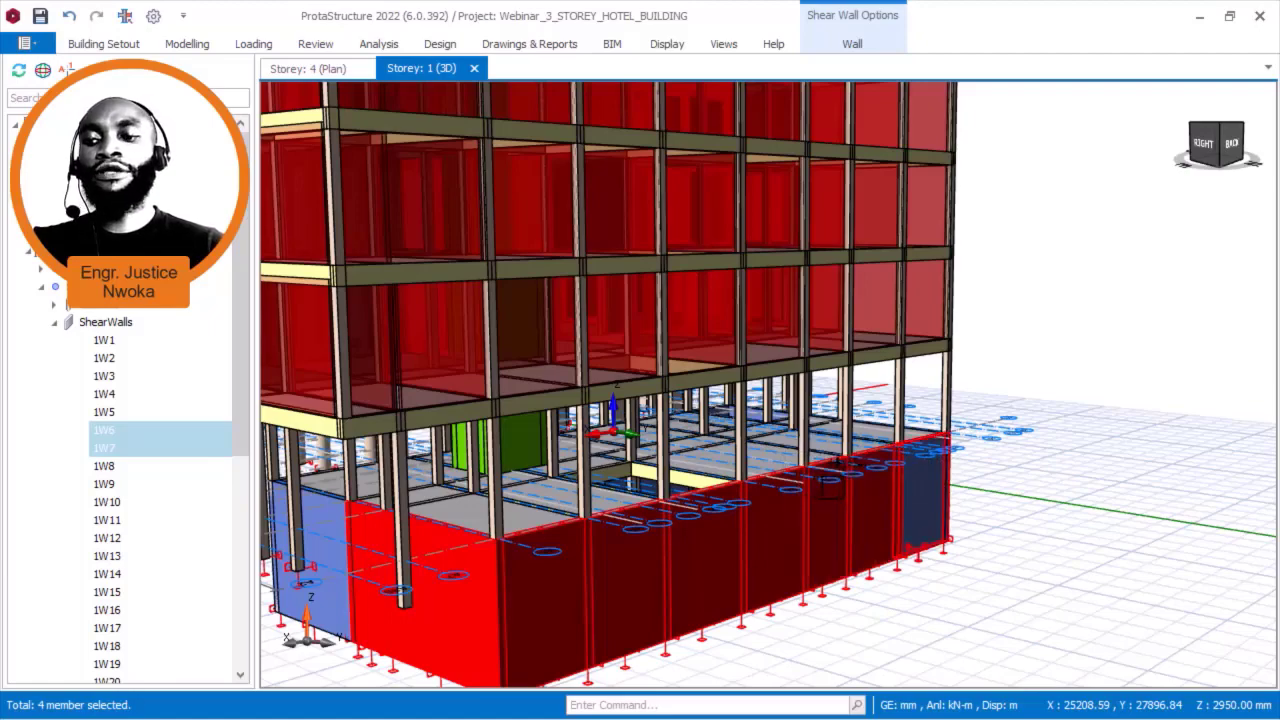
# Add the three basement walls 1W14, 1W15 and 1W16 on the building's left face to the selection
pyautogui.scroll(-3, 758, 448)
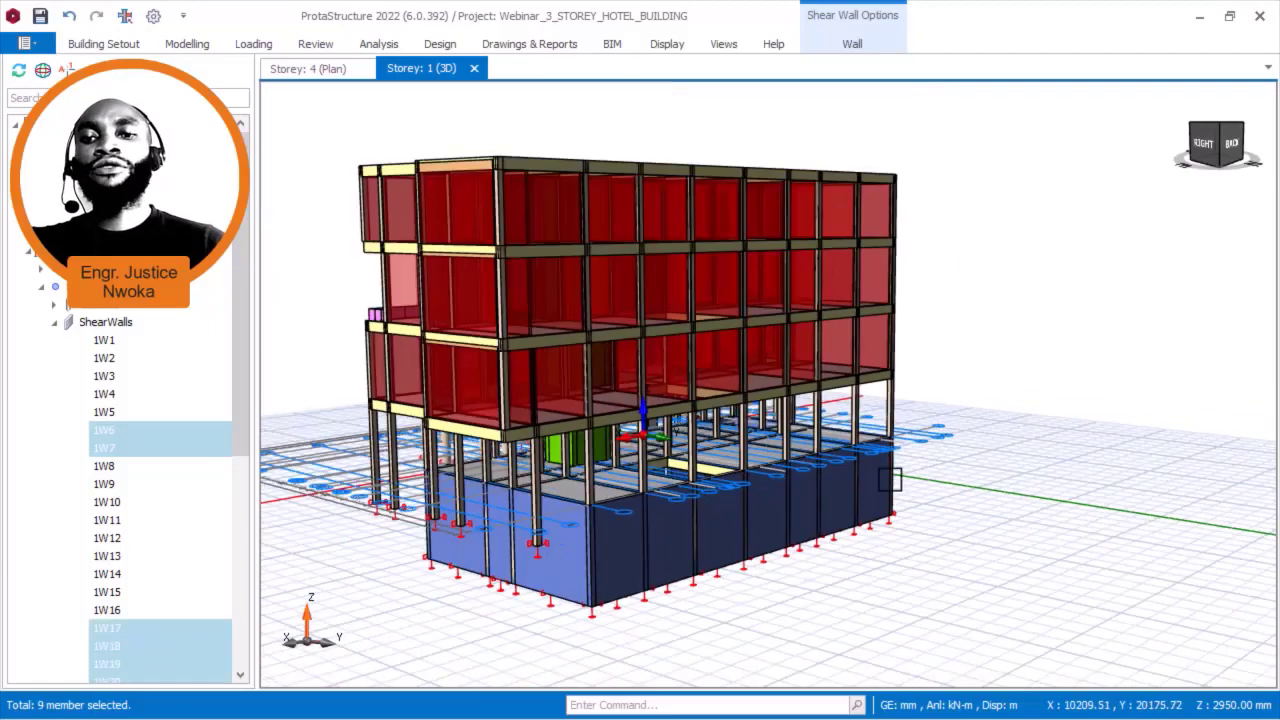
pyautogui.moveTo(948, 496); pyautogui.dragTo(685, 498)
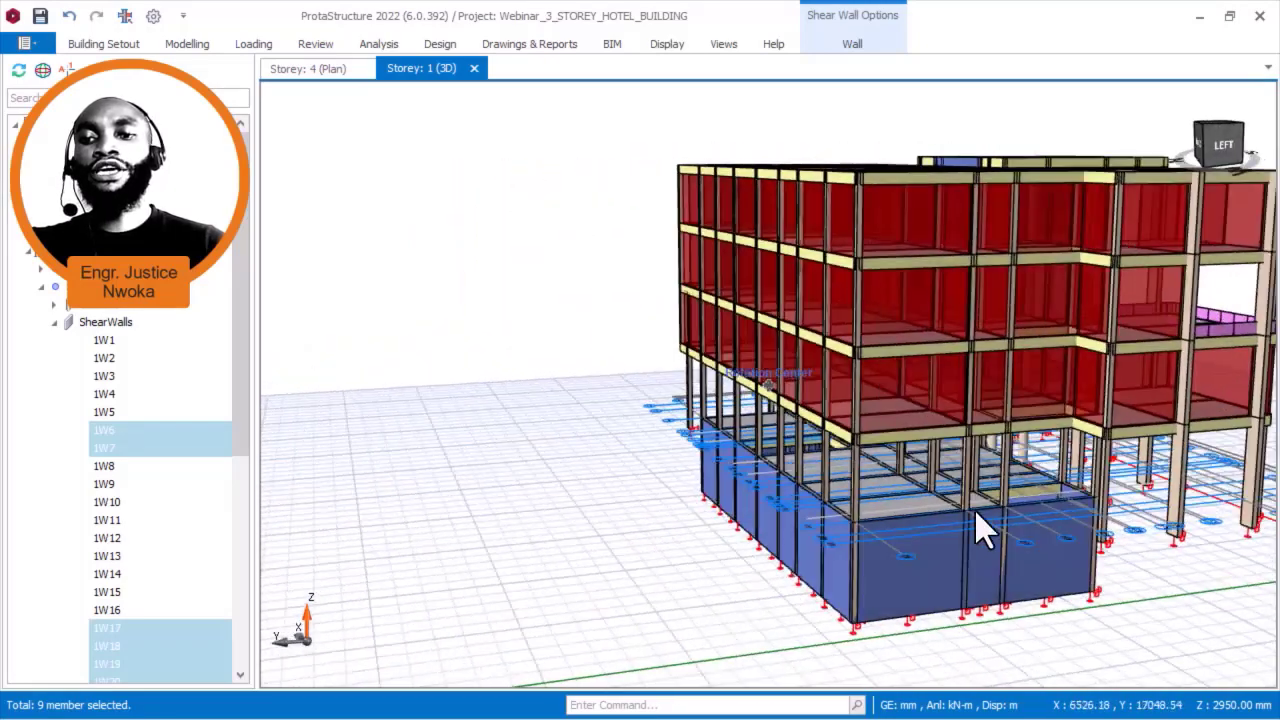
pyautogui.scroll(4, 1126, 515)
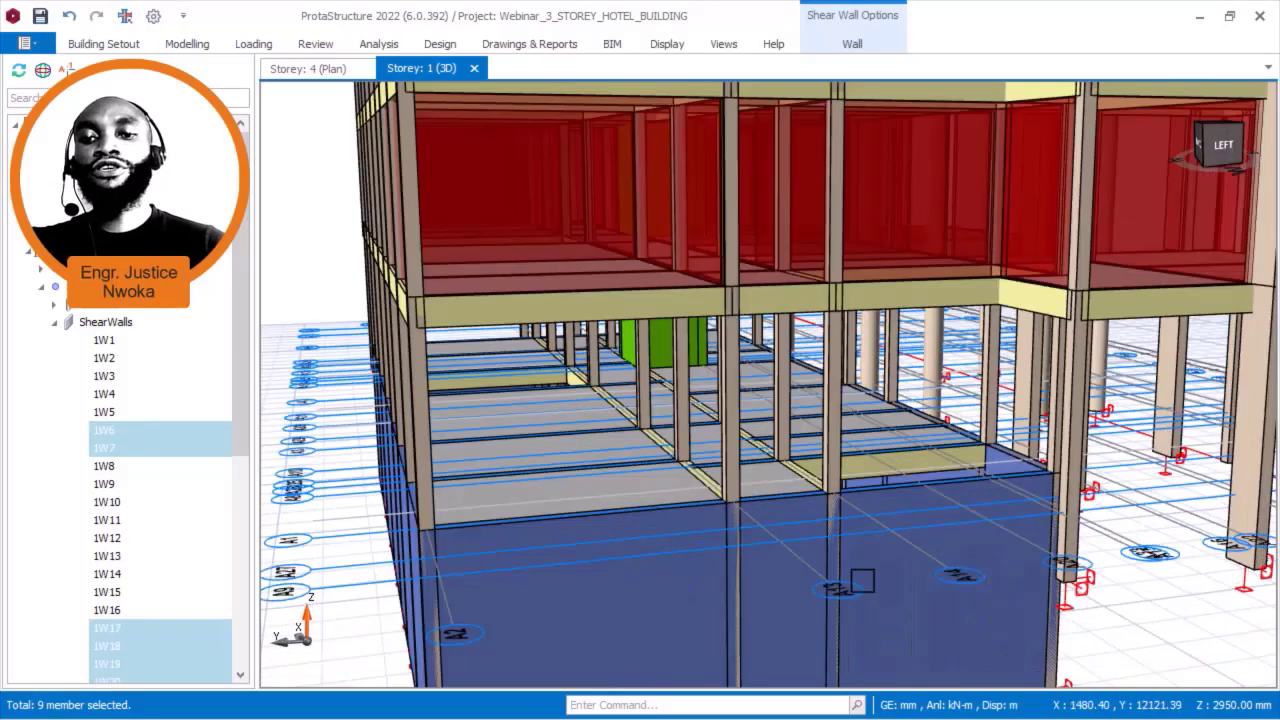
pyautogui.keyDown('ctrl'); pyautogui.click(787, 615); pyautogui.keyUp('ctrl')
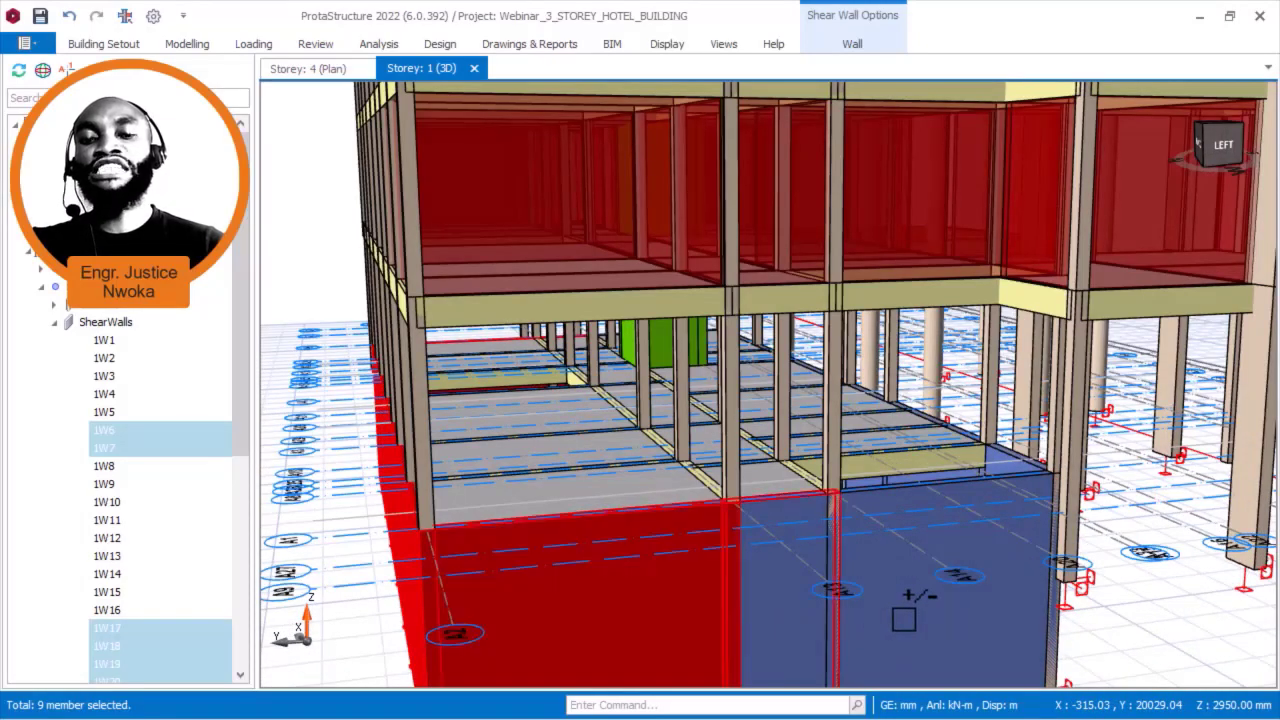
pyautogui.keyDown('ctrl'); pyautogui.click(900, 613); pyautogui.keyUp('ctrl')
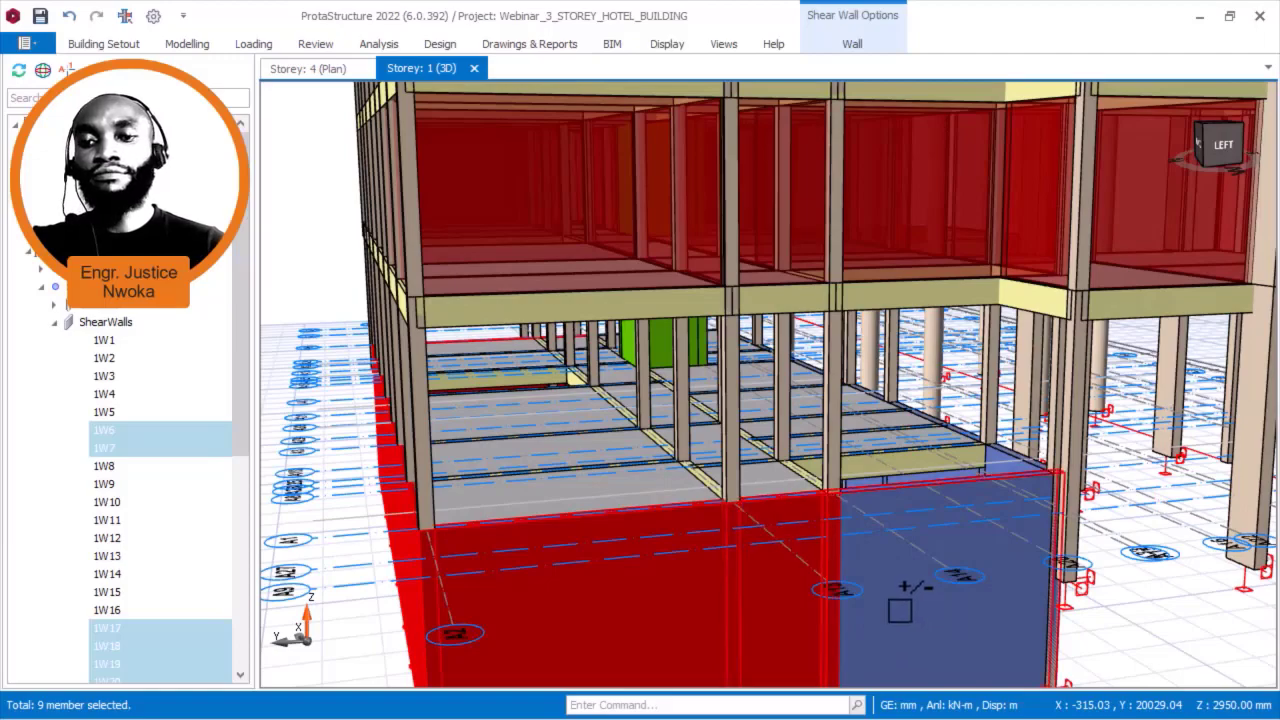
pyautogui.keyDown('ctrl'); pyautogui.click(772, 560); pyautogui.keyUp('ctrl')
# Paste the copied Soil Model load onto the twelve selected basement walls and clear the selection
pyautogui.scroll(-5, 745, 550)
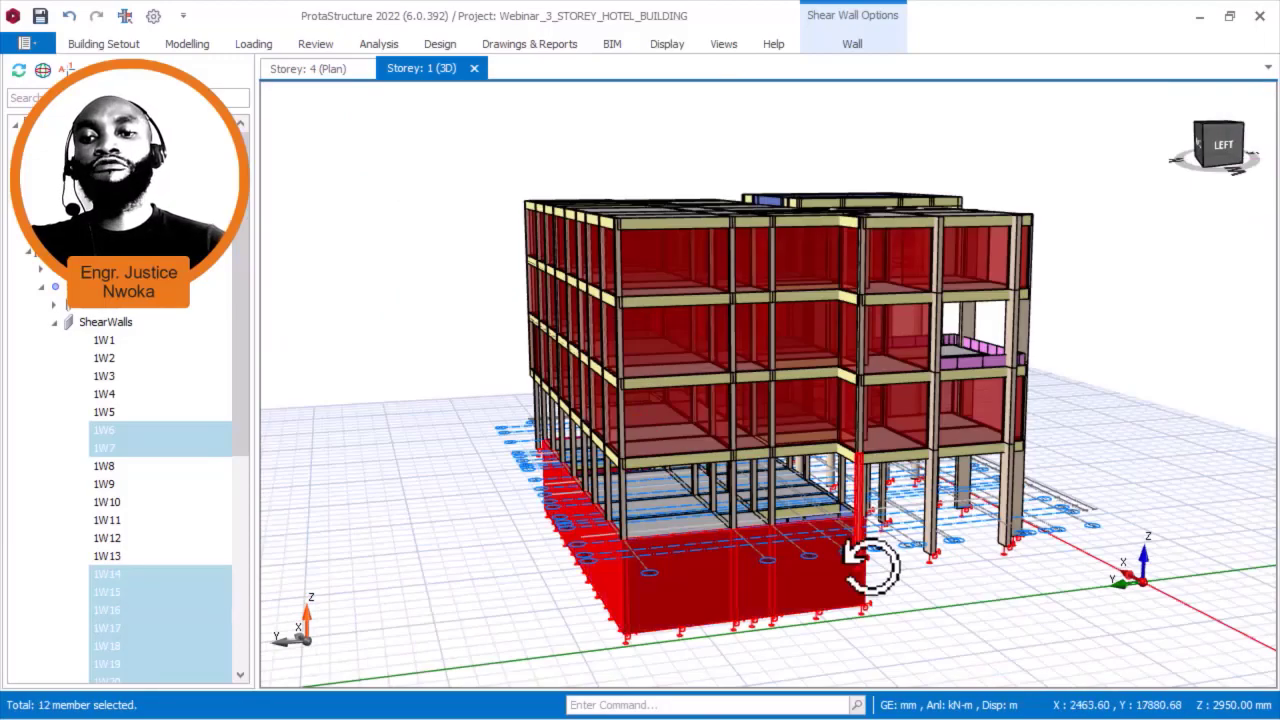
pyautogui.moveTo(870, 565)
pyautogui.mouseDown()
pyautogui.moveTo(777, 569)
pyautogui.moveTo(872, 550)
pyautogui.moveTo(843, 580)
pyautogui.mouseUp()
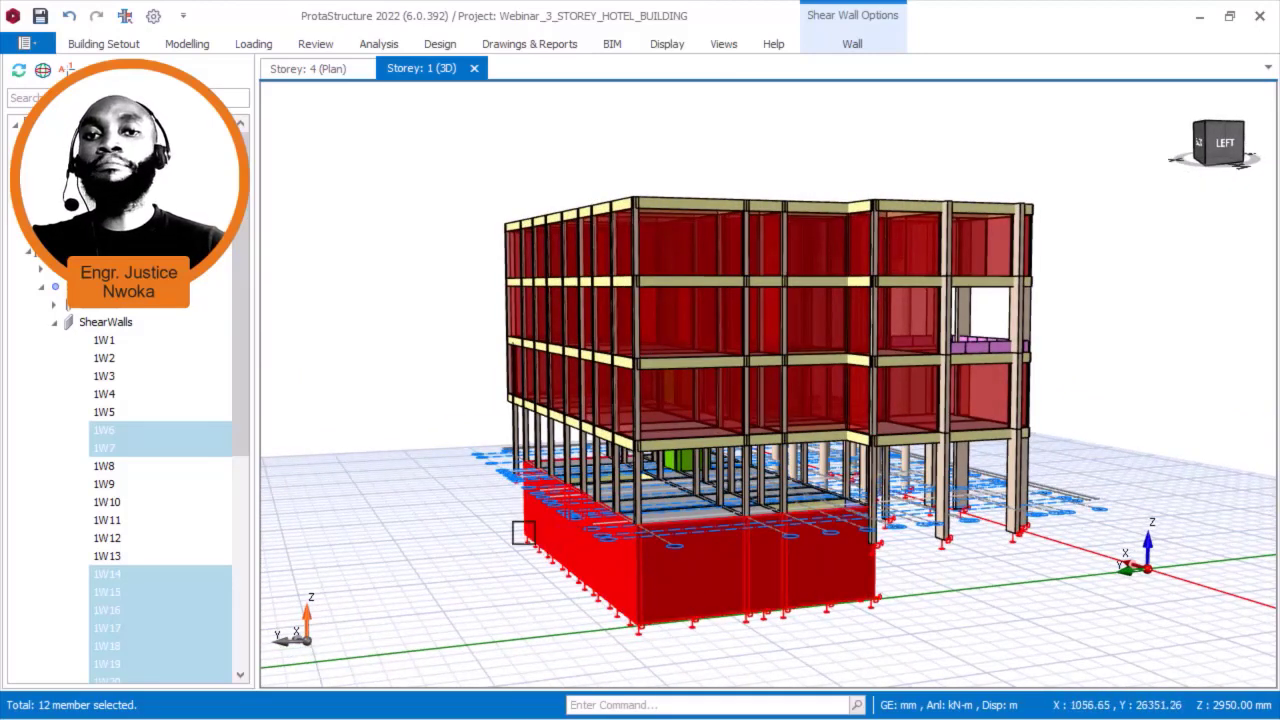
pyautogui.rightClick(396, 361)
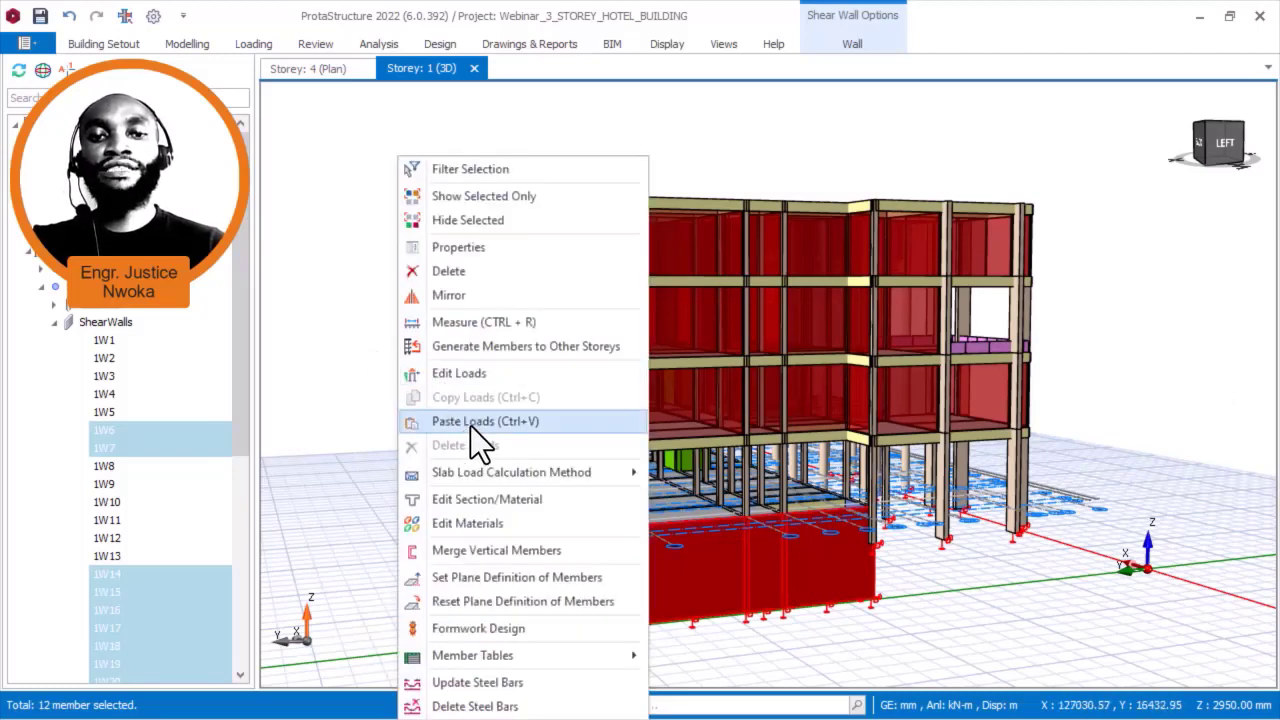
pyautogui.click(471, 426)
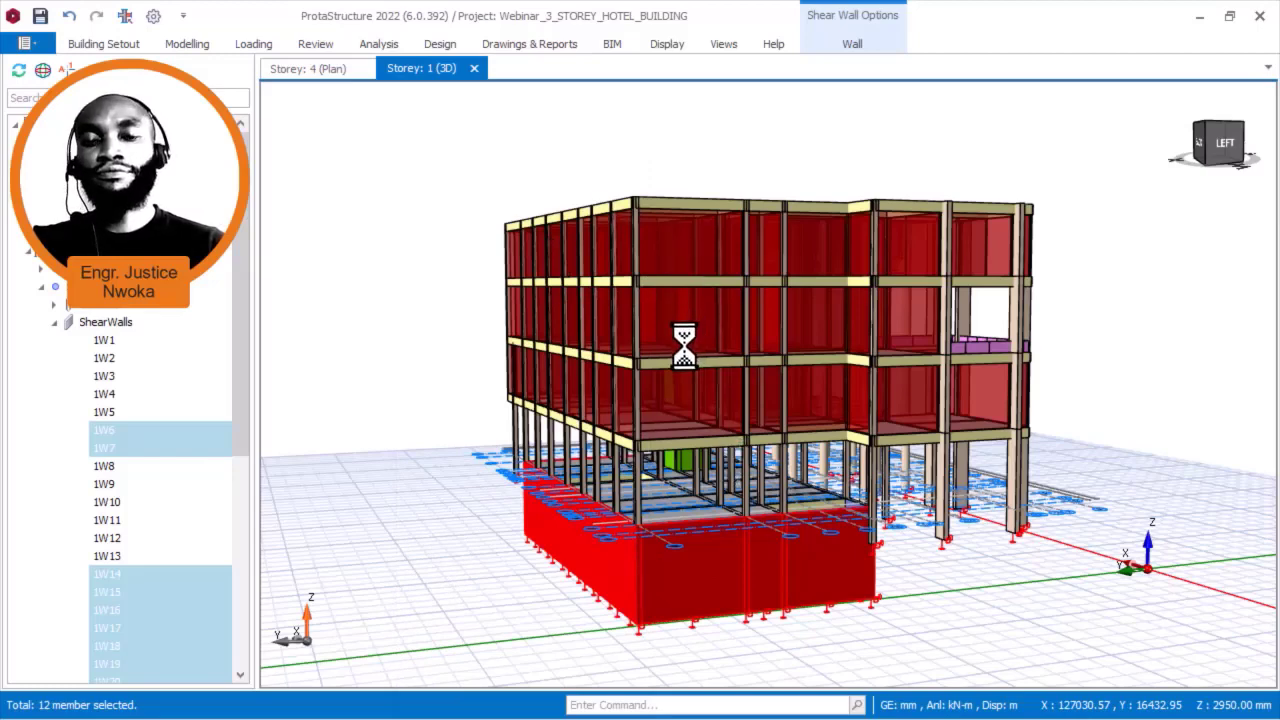
pyautogui.scroll(5, 766, 535)
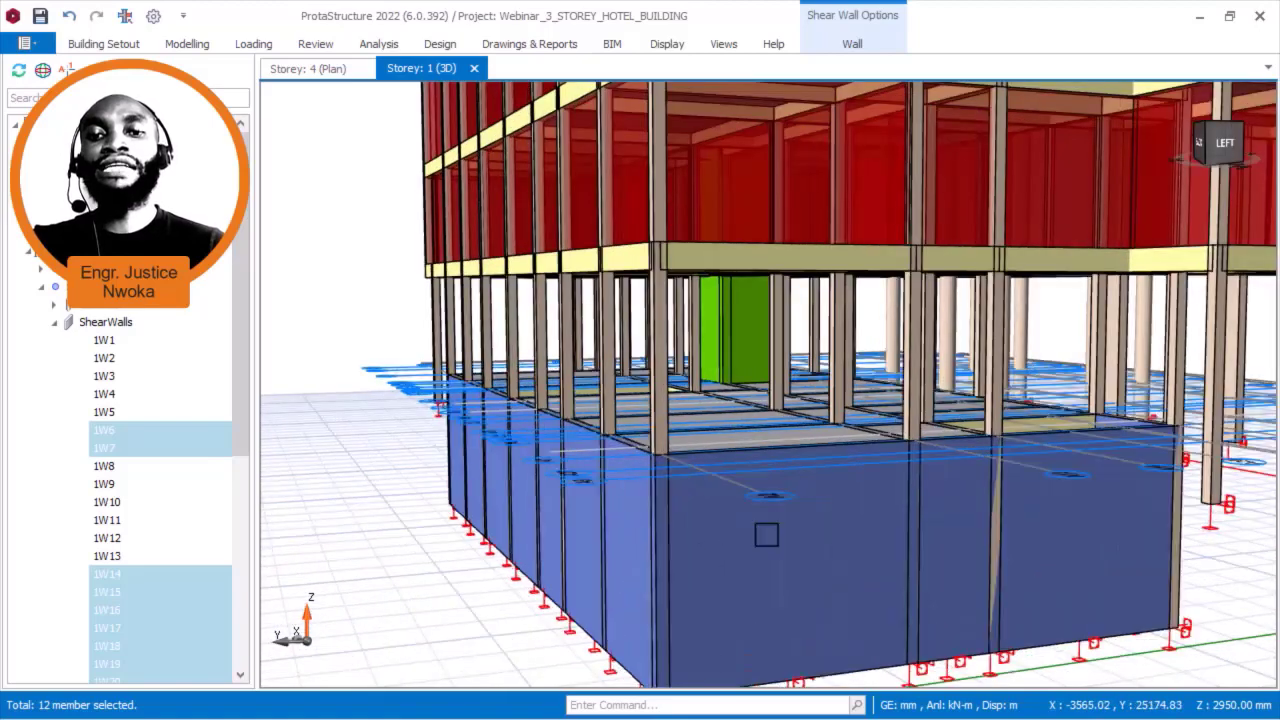
pyautogui.scroll(-2, 766, 535)
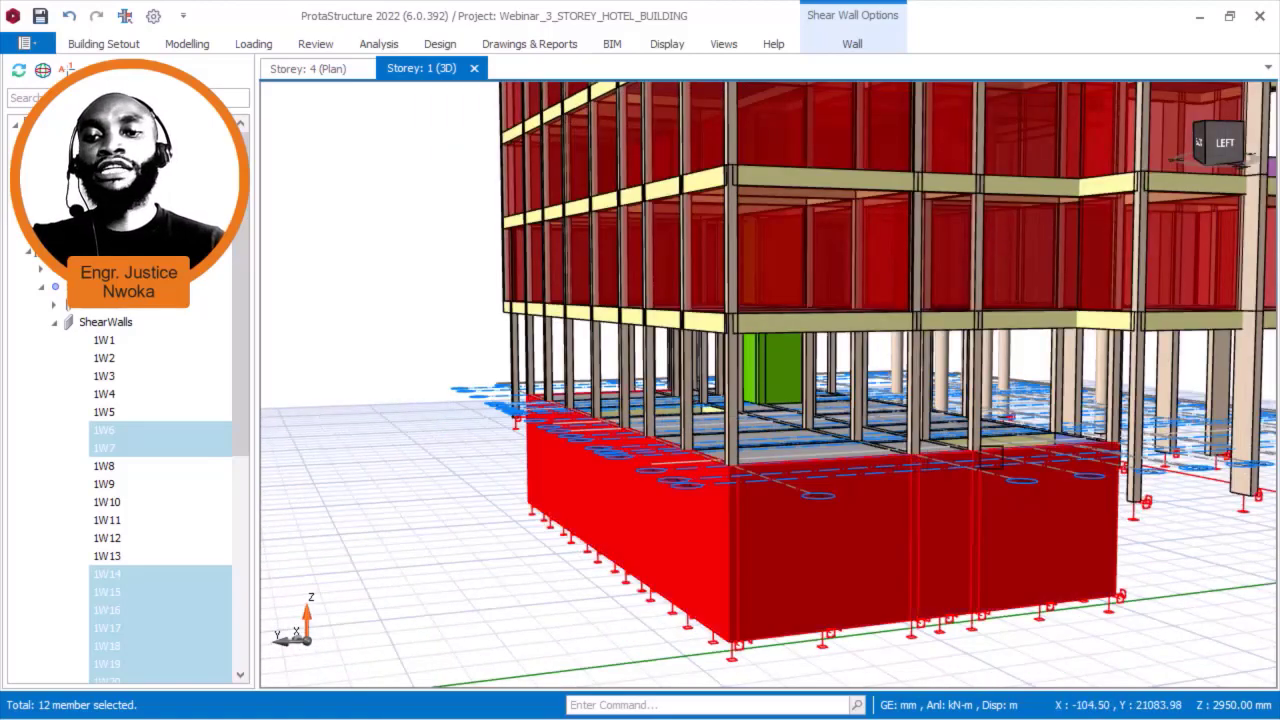
pyautogui.press('Escape')
pyautogui.scroll(-1, 872, 507)
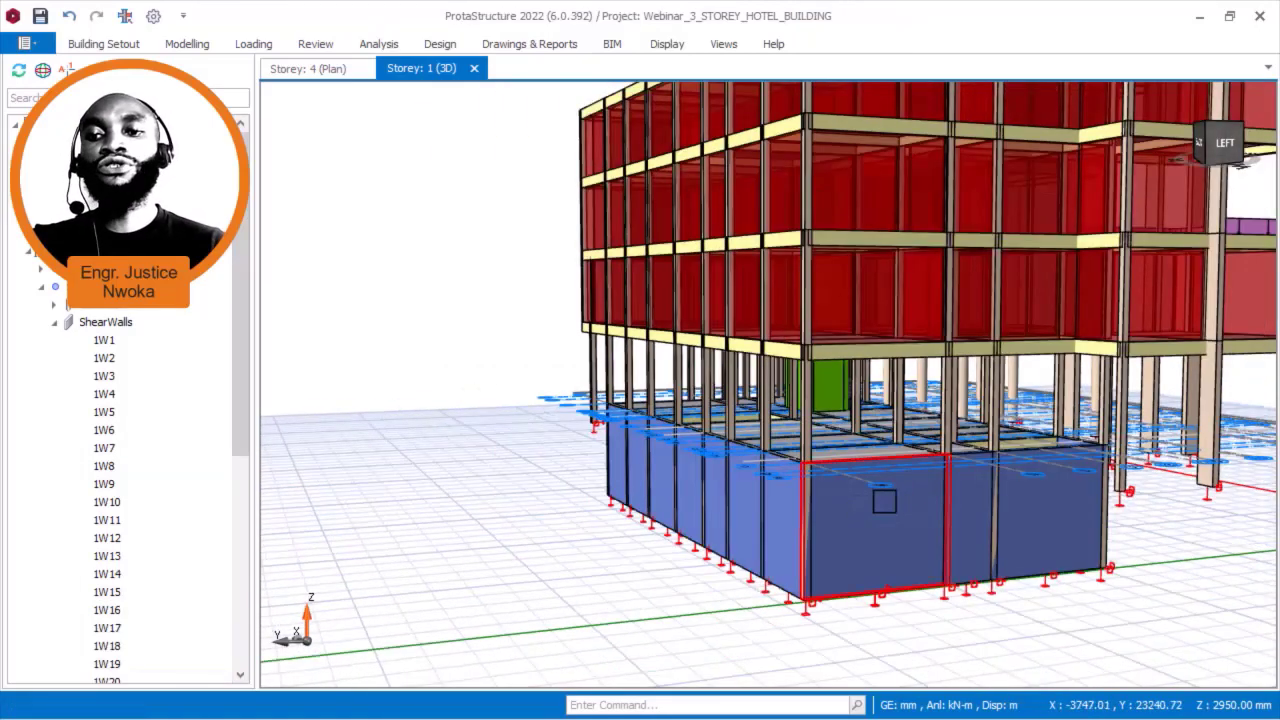
# Review the load diagram of basement wall 1W7 for the pasted soil load, leaving the load editor without changes
pyautogui.moveTo(1104, 509); pyautogui.dragTo(937, 529)
pyautogui.moveTo(752, 497); pyautogui.dragTo(1050, 514)
pyautogui.scroll(-4, 740, 514)
pyautogui.moveTo(710, 482); pyautogui.dragTo(1059, 400)
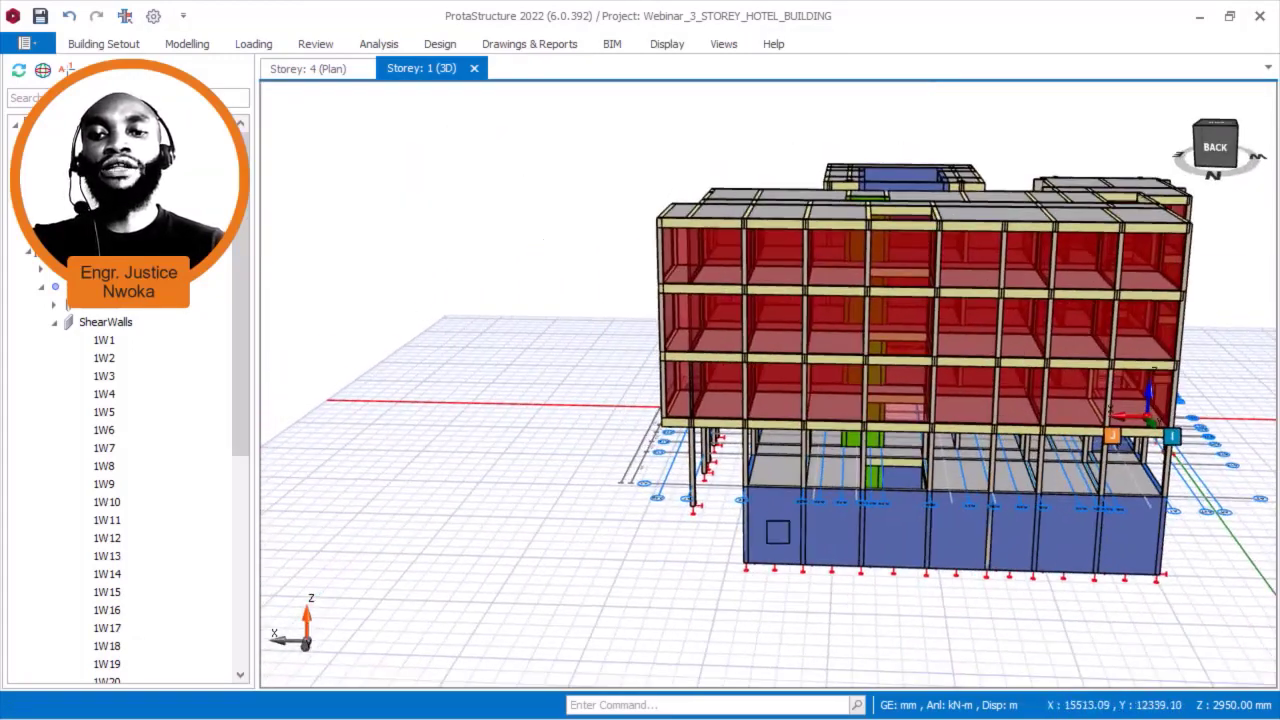
pyautogui.scroll(3, 777, 534)
pyautogui.moveTo(755, 526); pyautogui.dragTo(864, 521)
pyautogui.scroll(3, 810, 522)
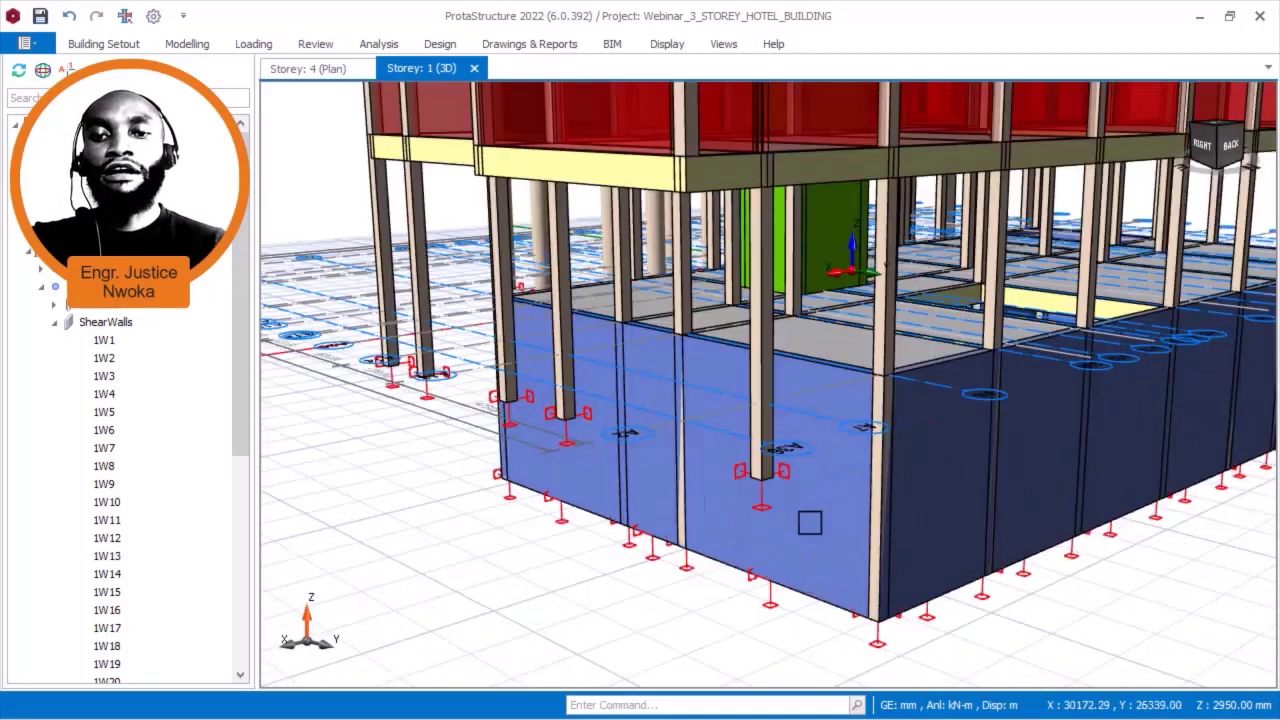
pyautogui.scroll(3, 737, 514)
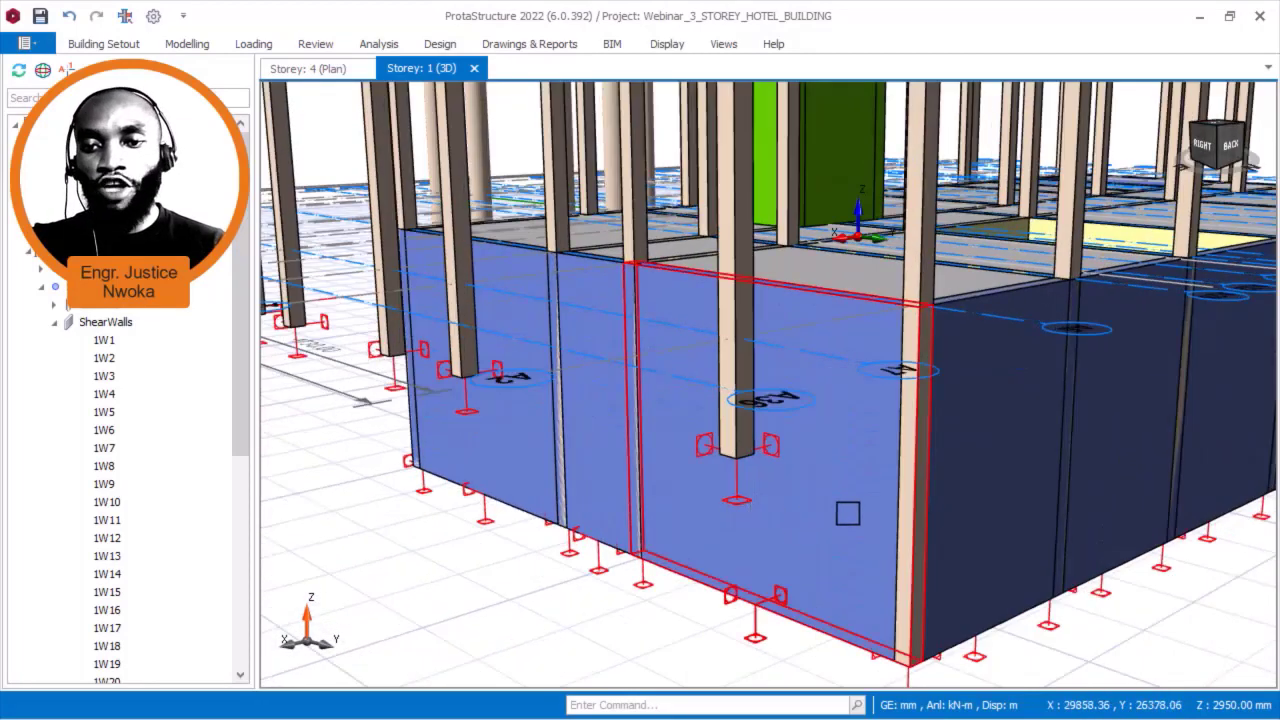
pyautogui.moveTo(848, 513)
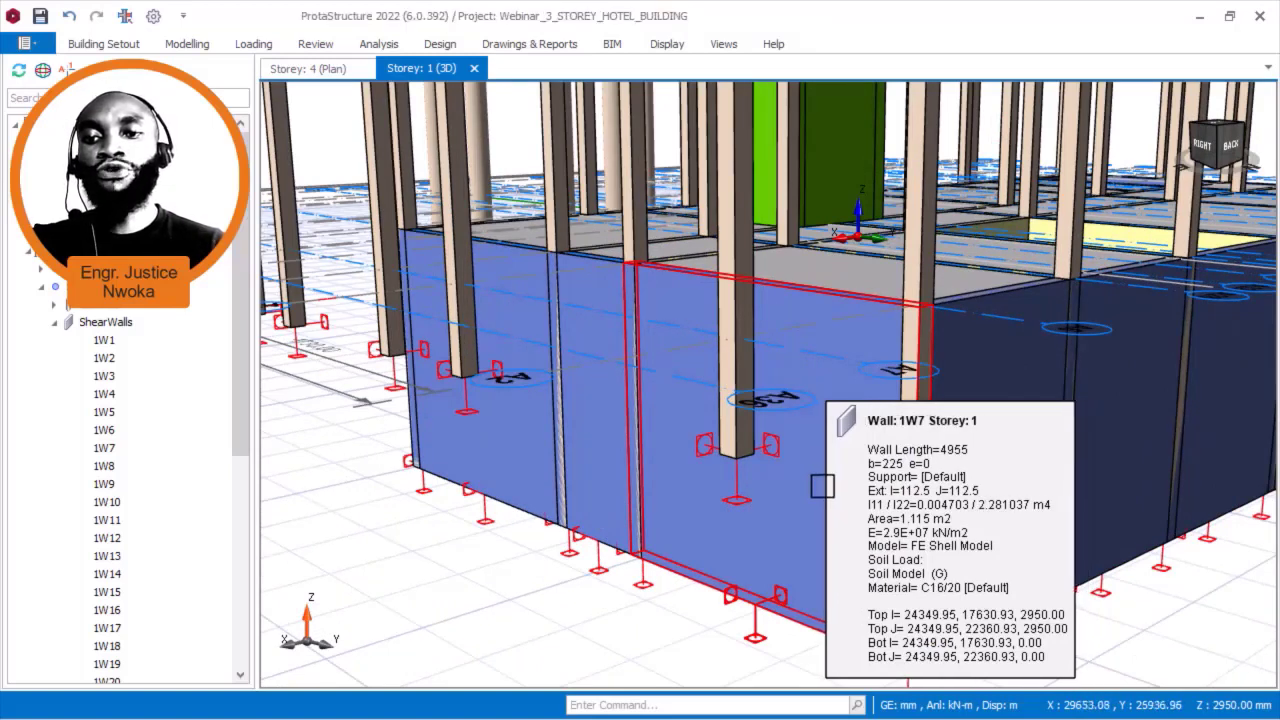
pyautogui.click(821, 486)
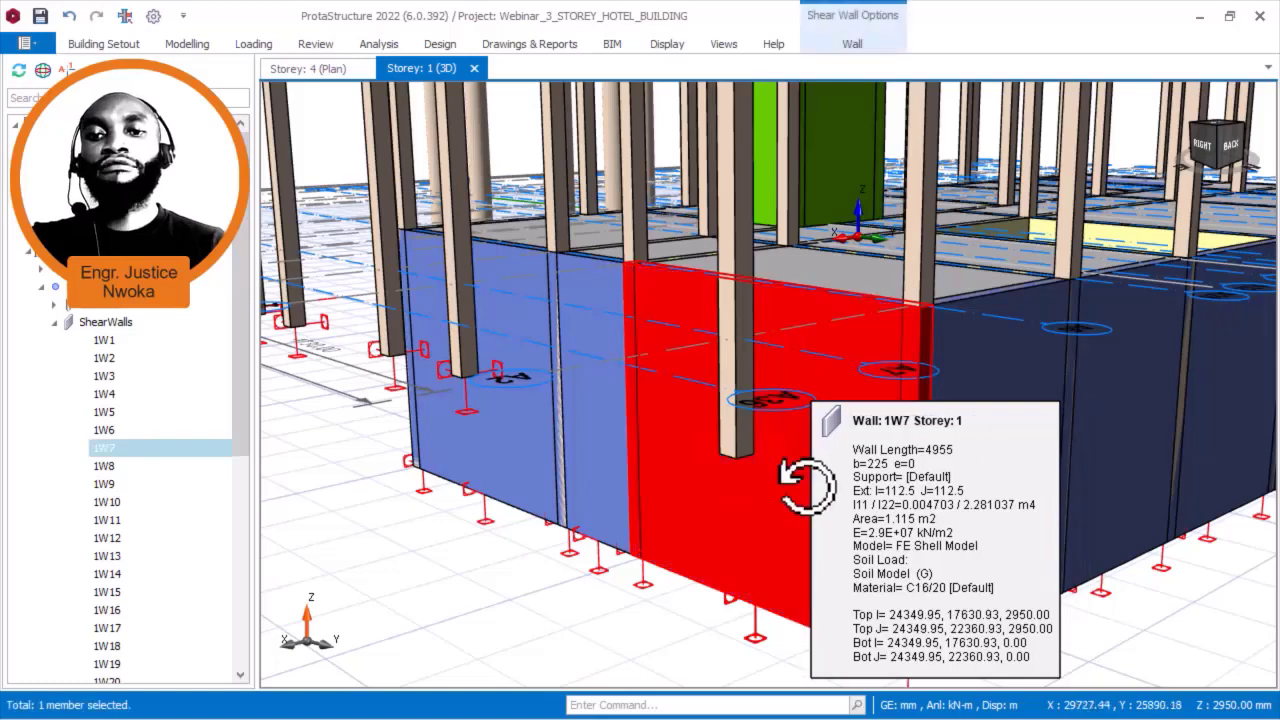
pyautogui.rightClick(825, 490)
pyautogui.click(870, 242)
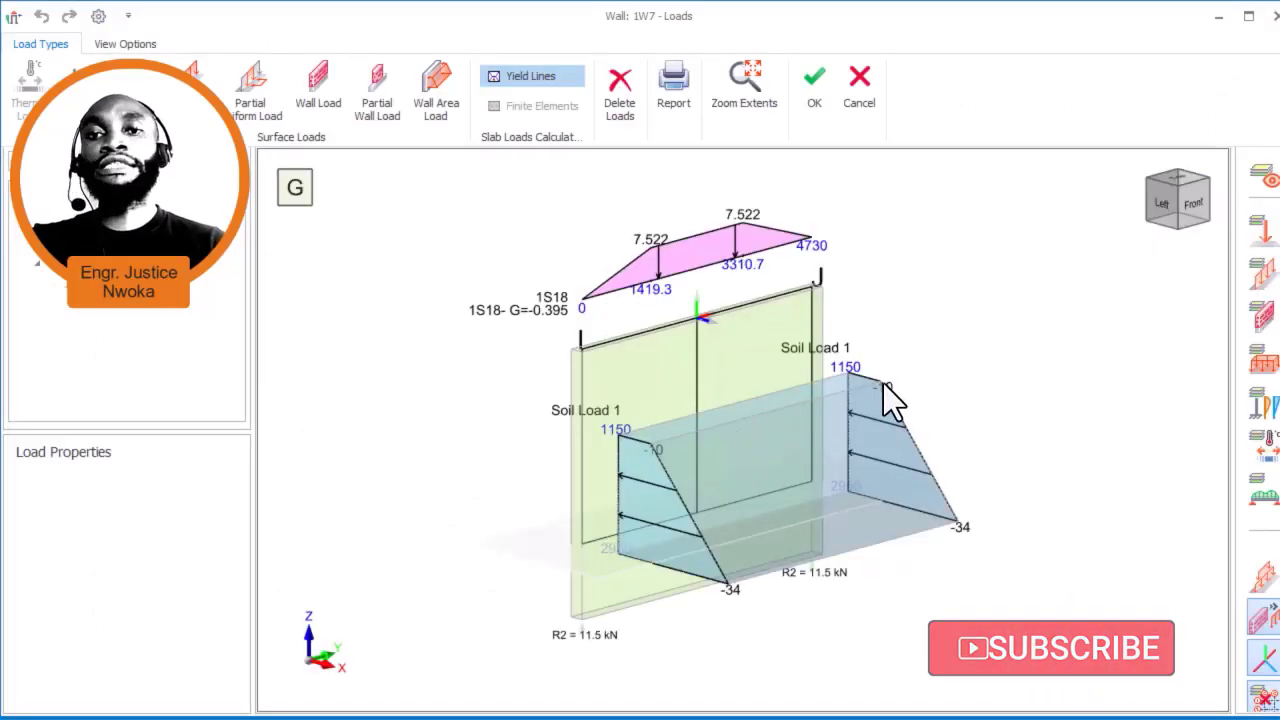
pyautogui.click(868, 95)
# Review the load diagram of wall 1W18 on the building's back side, leaving the load editor without changes
pyautogui.scroll(-4, 634, 401)
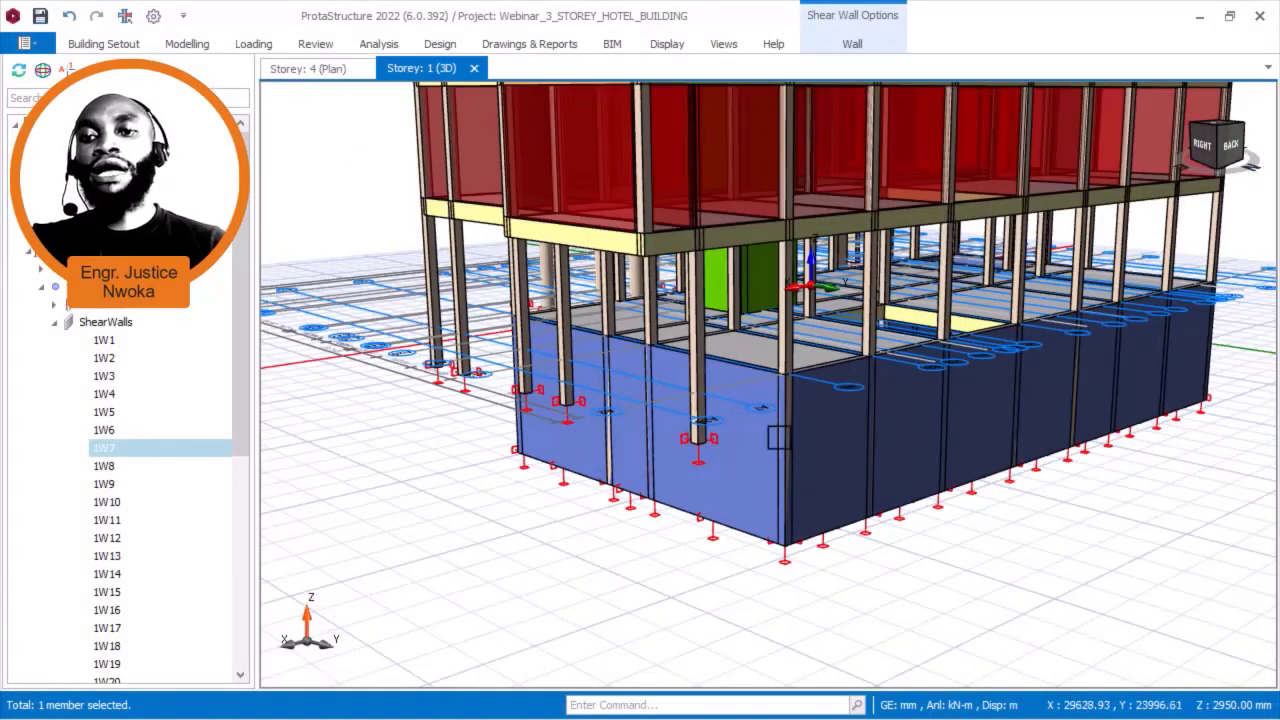
pyautogui.moveTo(1062, 391); pyautogui.dragTo(954, 394)
pyautogui.scroll(3, 954, 394)
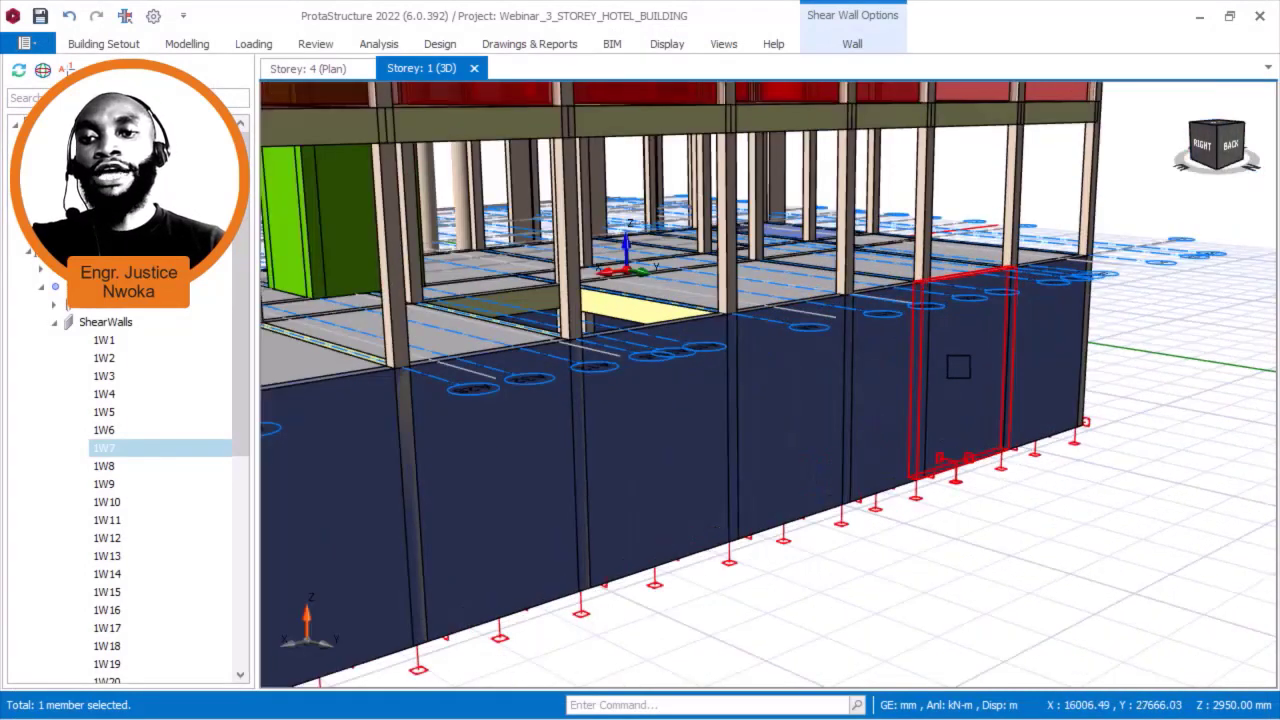
pyautogui.click(958, 366)
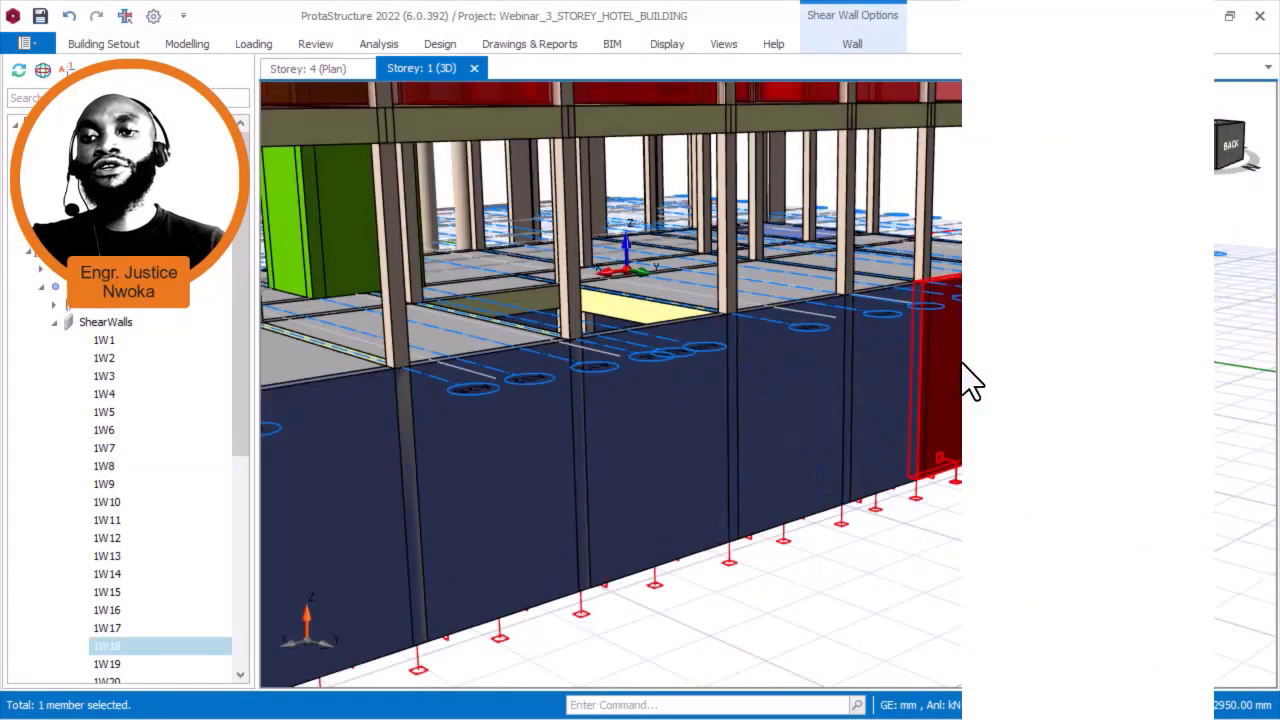
pyautogui.rightClick(961, 363)
pyautogui.click(1026, 266)
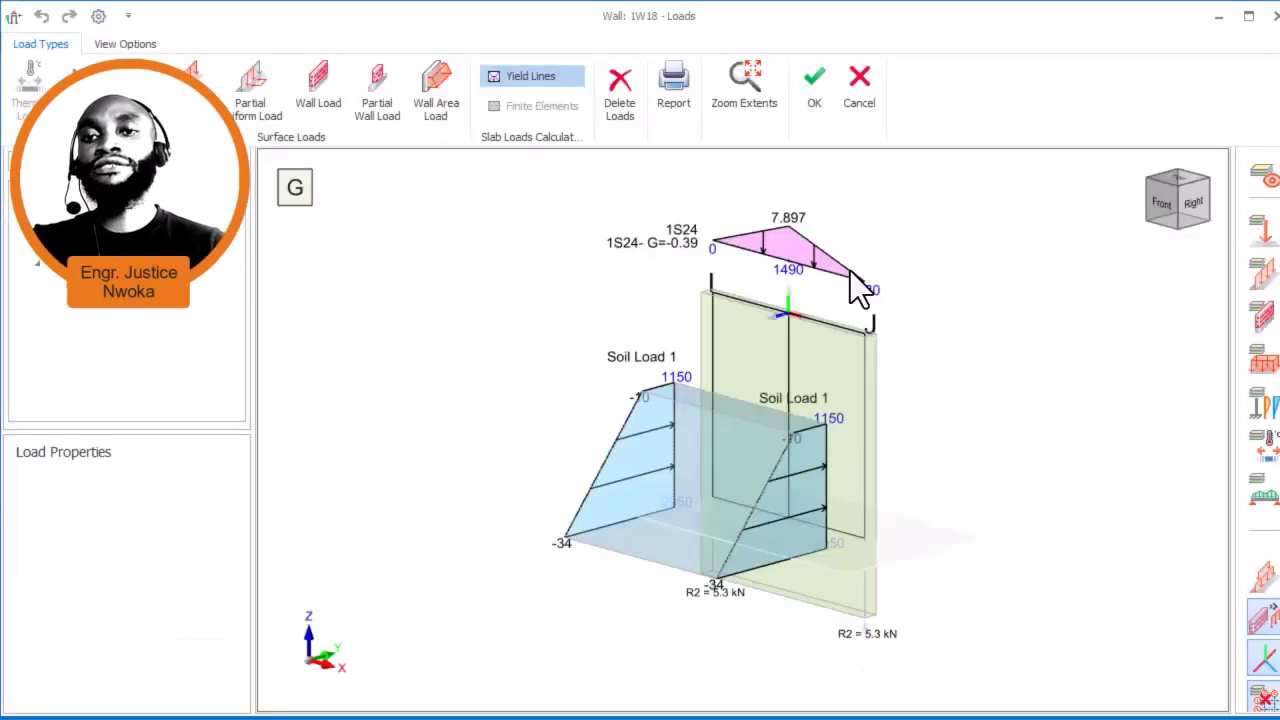
pyautogui.click(859, 88)
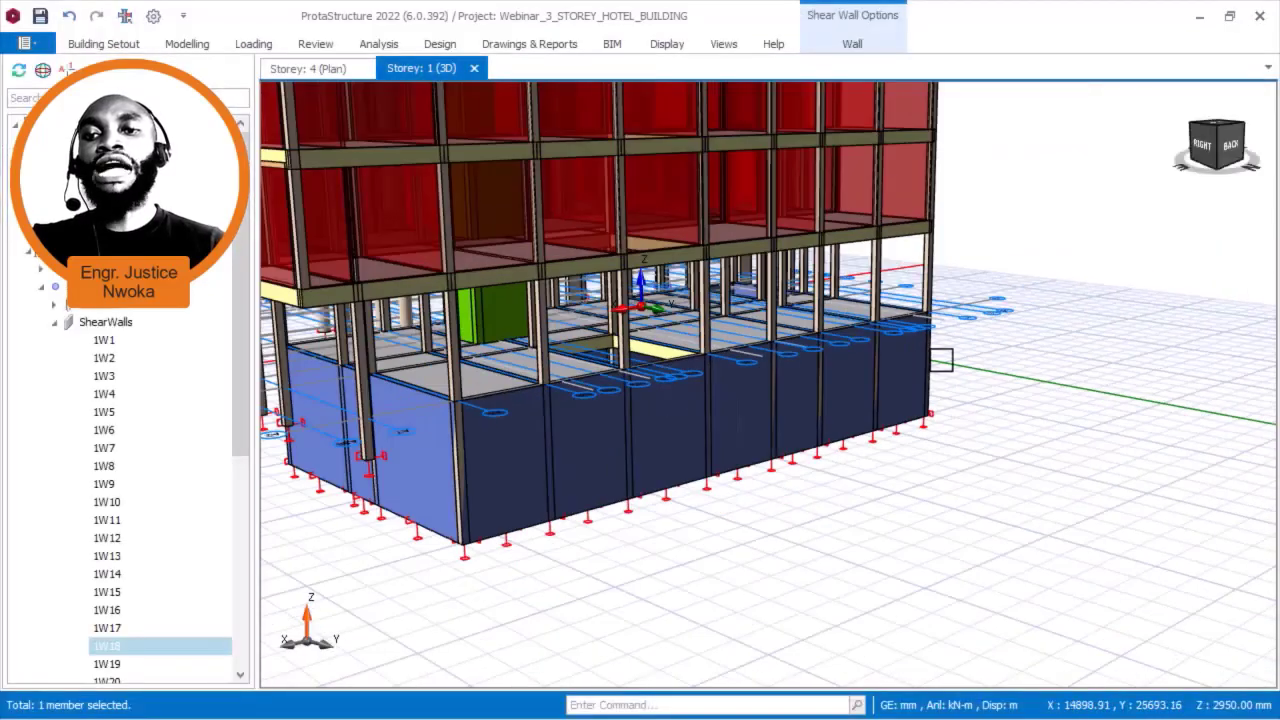
# Check the loads on front basement wall 1W12 for a soil load, leaving the load editor without changes
pyautogui.moveTo(923, 366); pyautogui.dragTo(731, 370)
pyautogui.moveTo(1137, 449); pyautogui.dragTo(817, 420)
pyautogui.scroll(3, 909, 448)
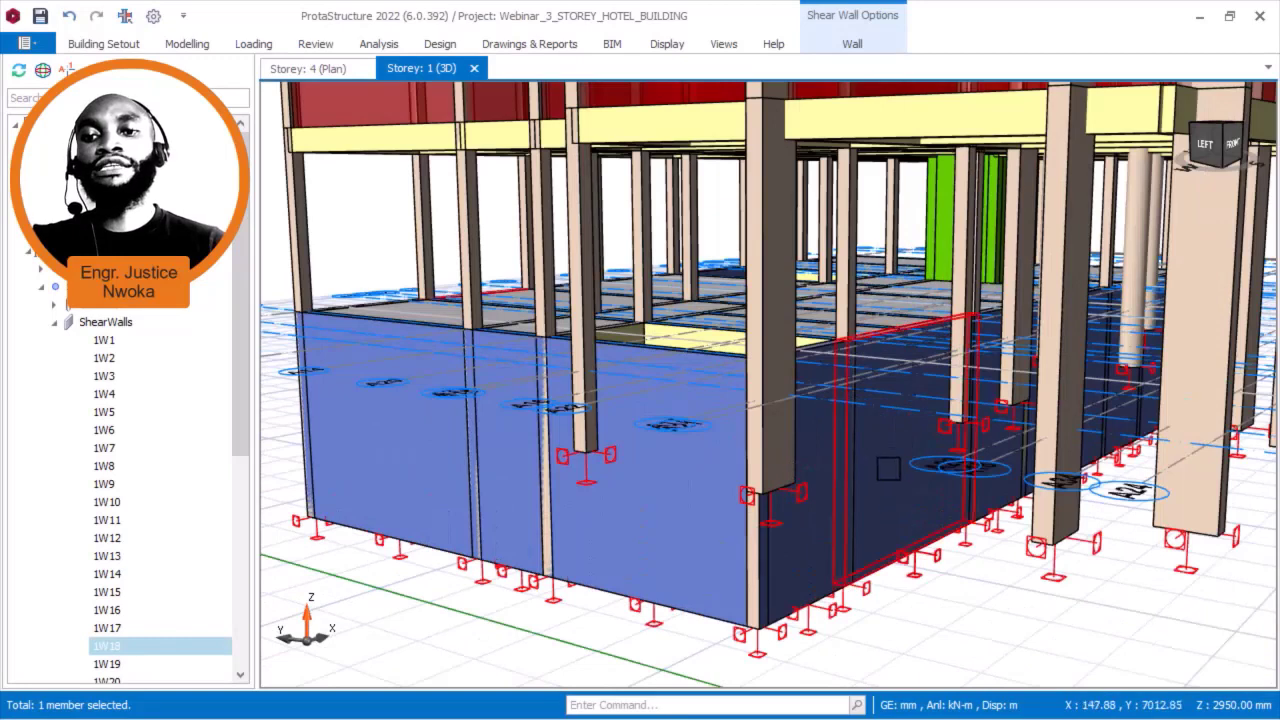
pyautogui.click(893, 467)
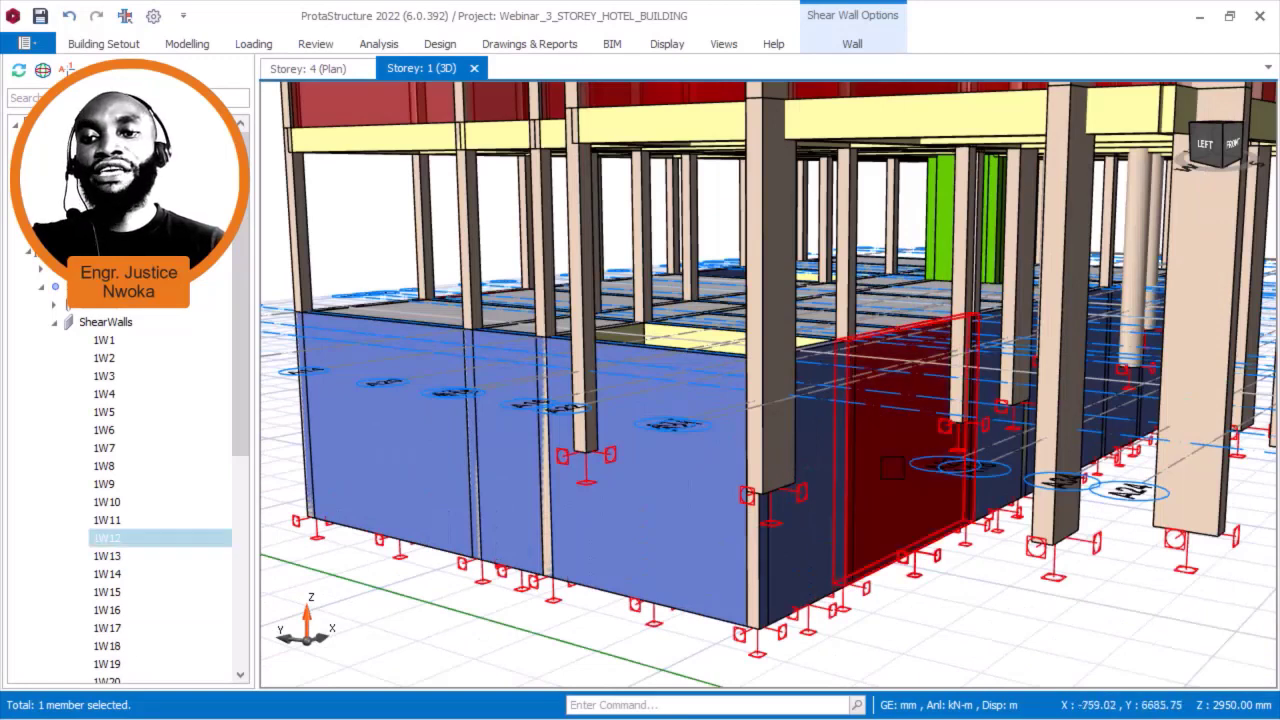
pyautogui.rightClick(893, 475)
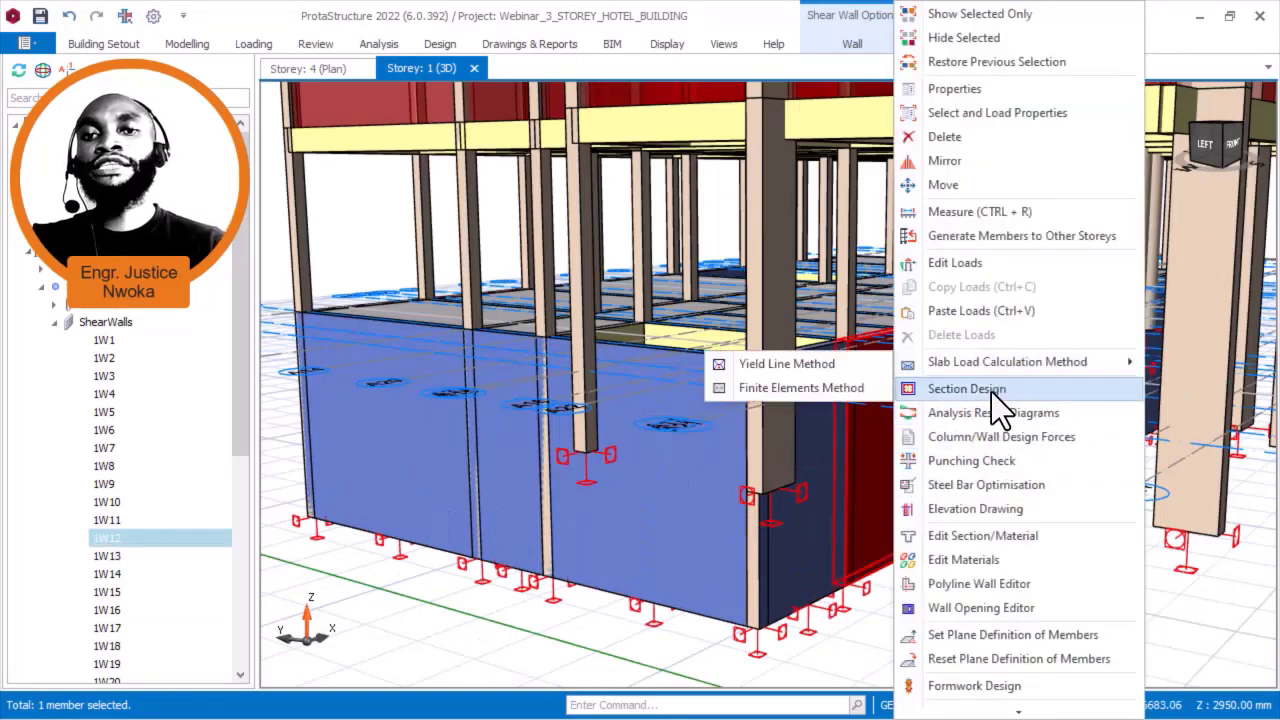
pyautogui.click(980, 264)
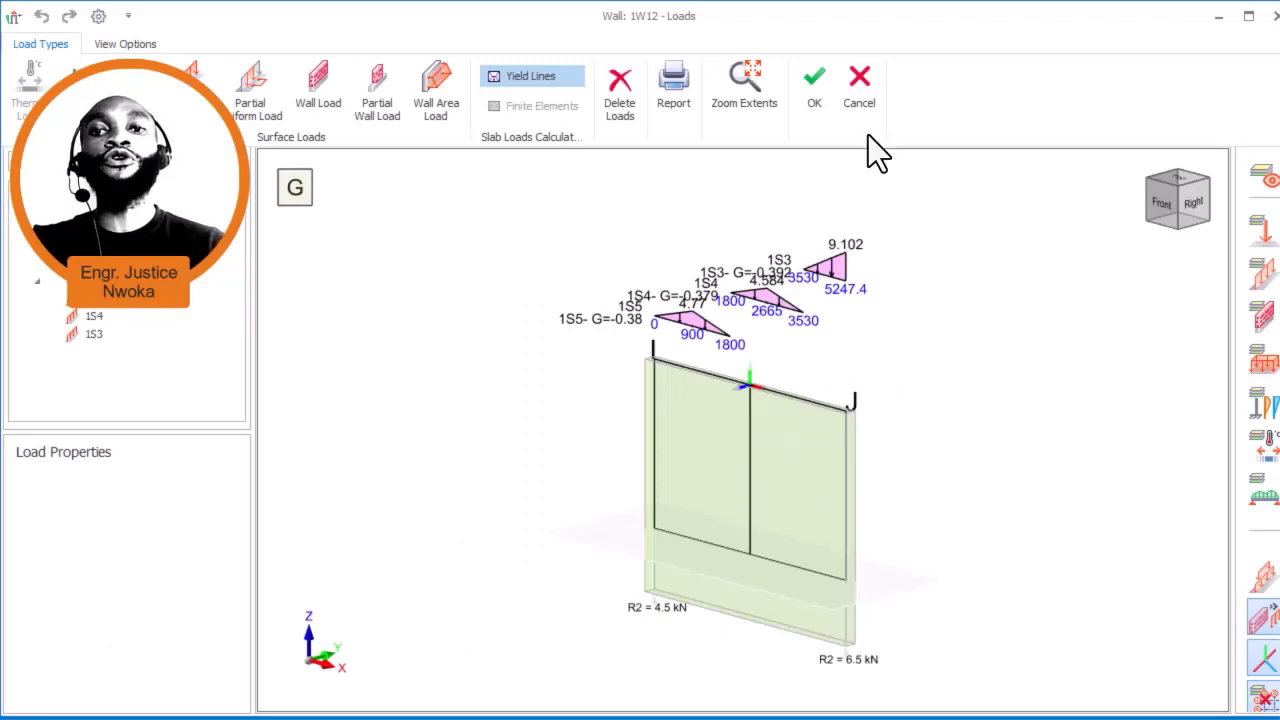
pyautogui.click(864, 108)
# Select the front basement walls 1W13 and 1W12 together
pyautogui.scroll(3, 770, 445)
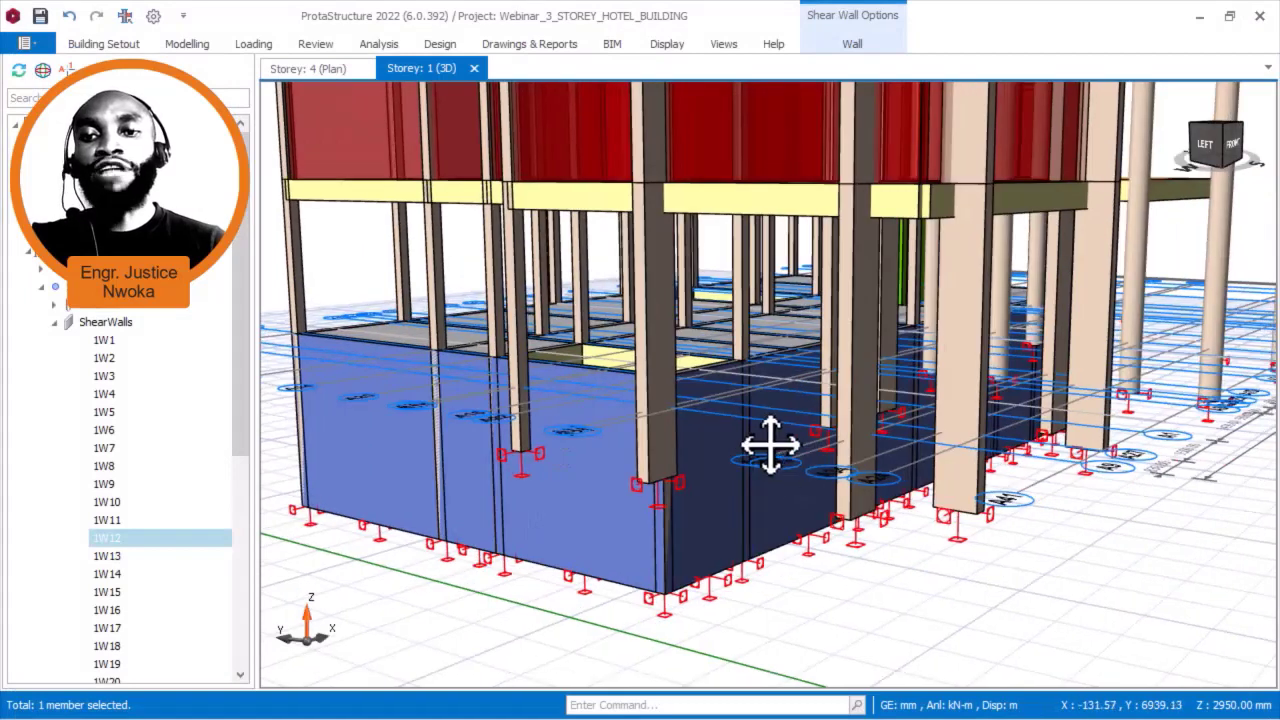
pyautogui.moveTo(770, 445); pyautogui.dragTo(737, 480)
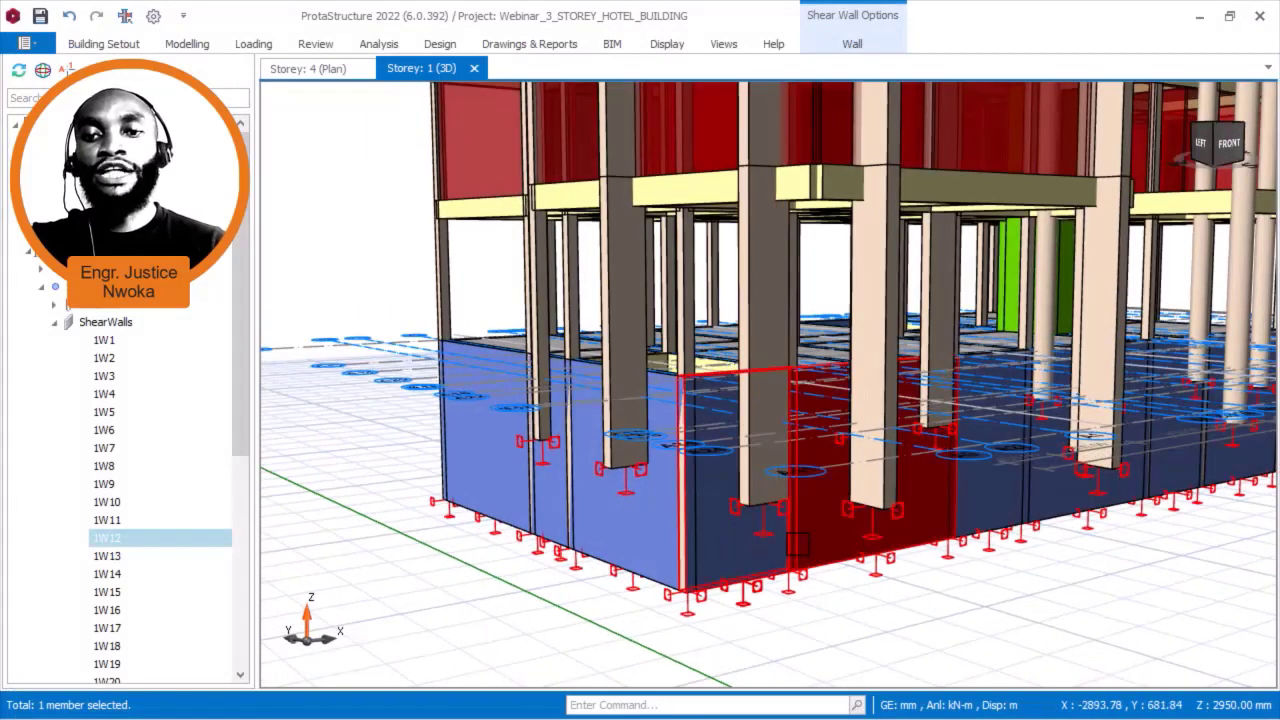
pyautogui.click(765, 527)
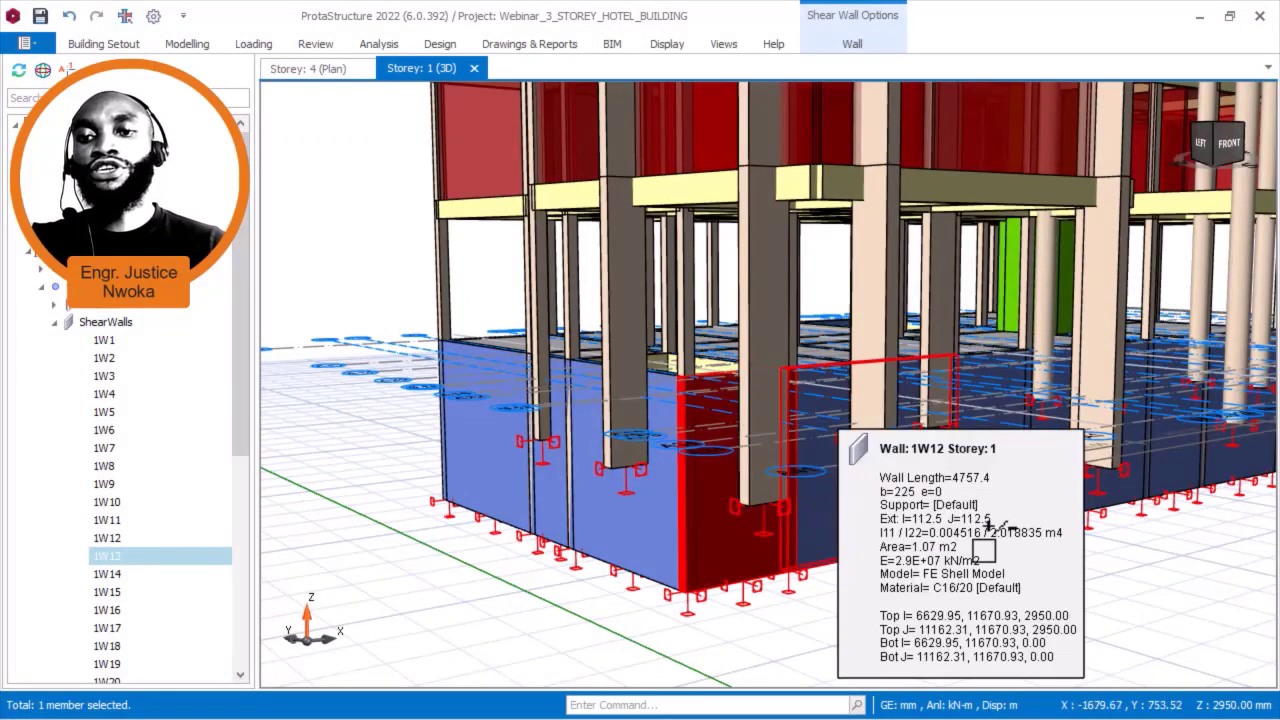
pyautogui.keyDown('ctrl'); pyautogui.click(873, 453); pyautogui.keyUp('ctrl')
pyautogui.moveTo(800, 463); pyautogui.dragTo(640, 480)
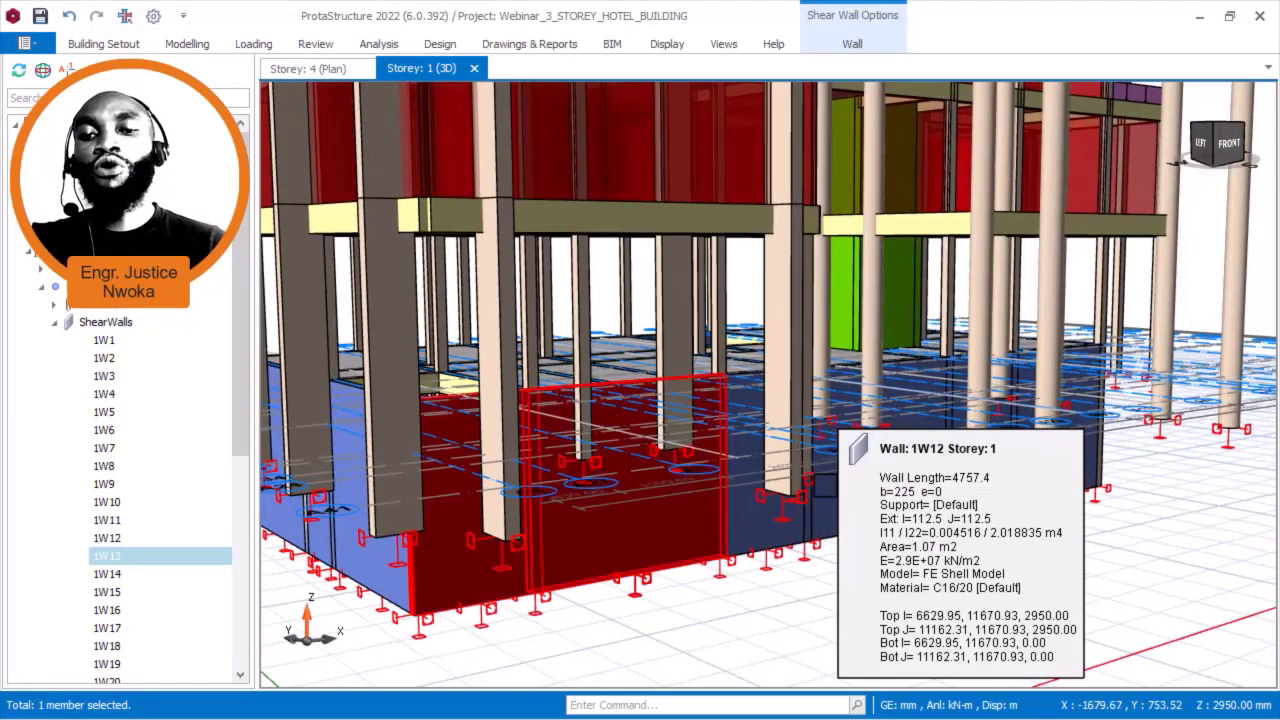
pyautogui.moveTo(700, 510); pyautogui.dragTo(777, 531)
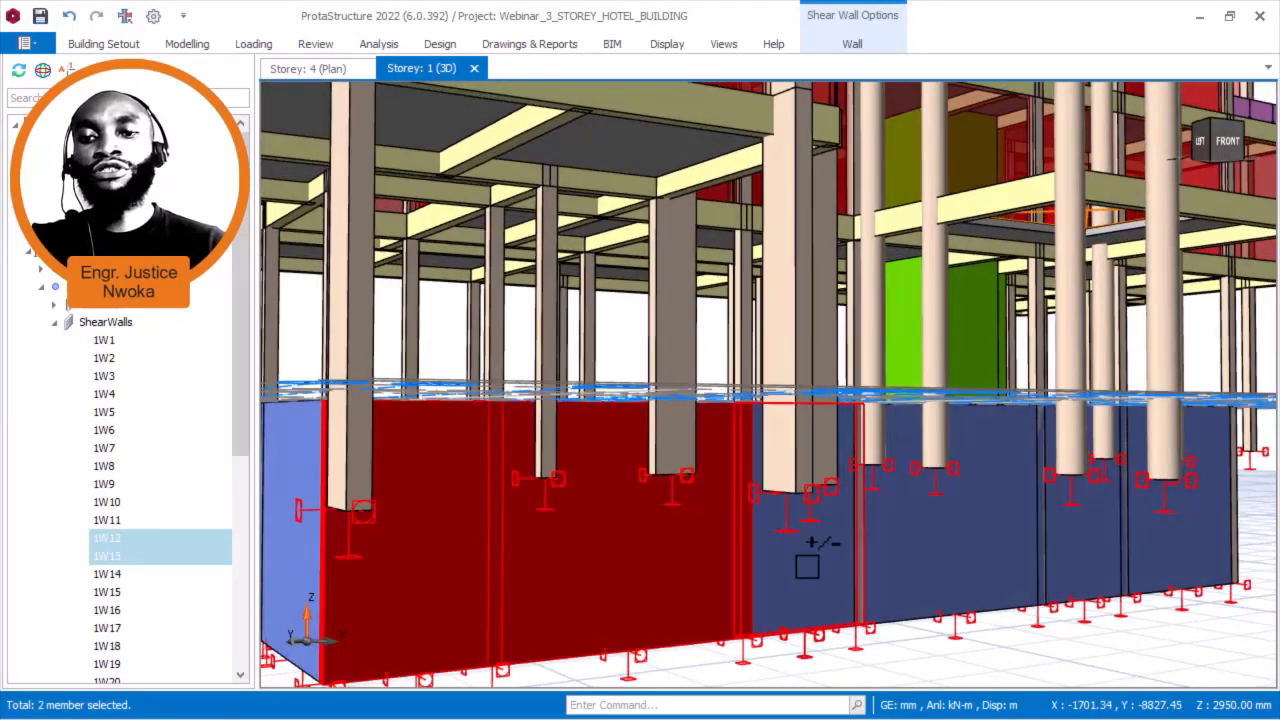
# Add the remaining front basement walls 1W11, 1W10, 1W9 and 1W8 to the selection
pyautogui.click(921, 565)
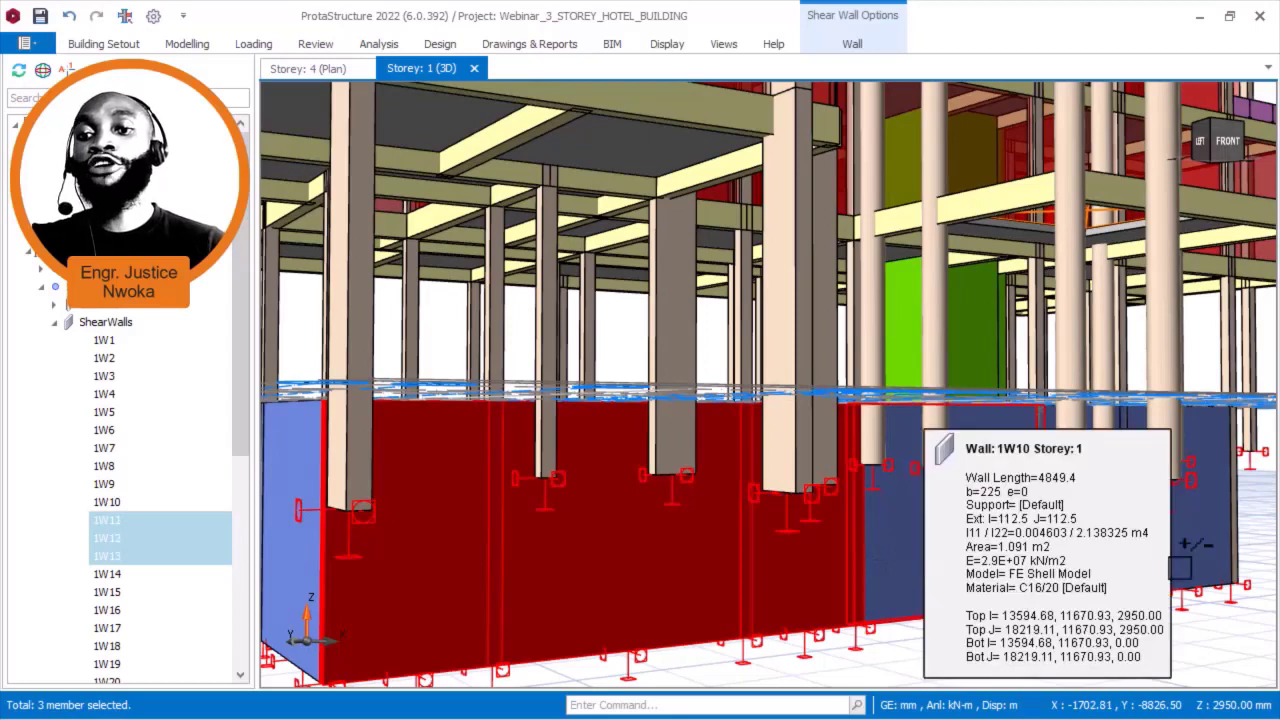
pyautogui.click(1240, 570)
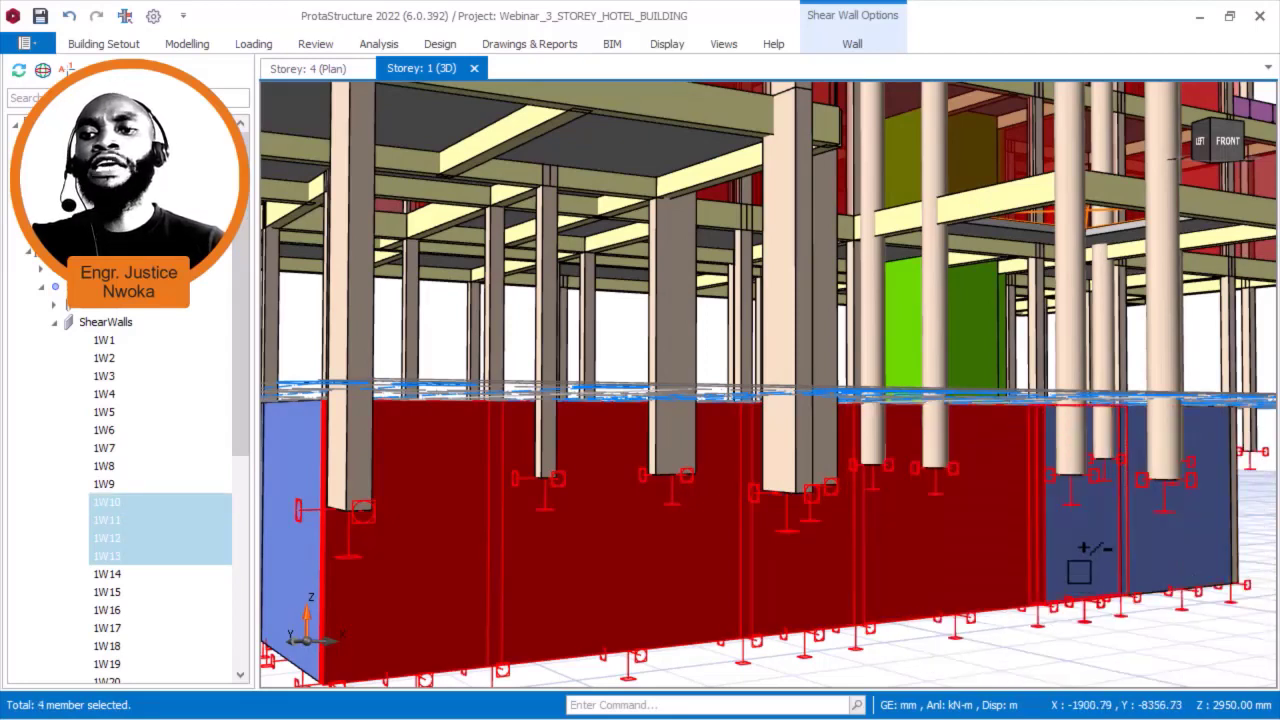
pyautogui.click(1175, 548)
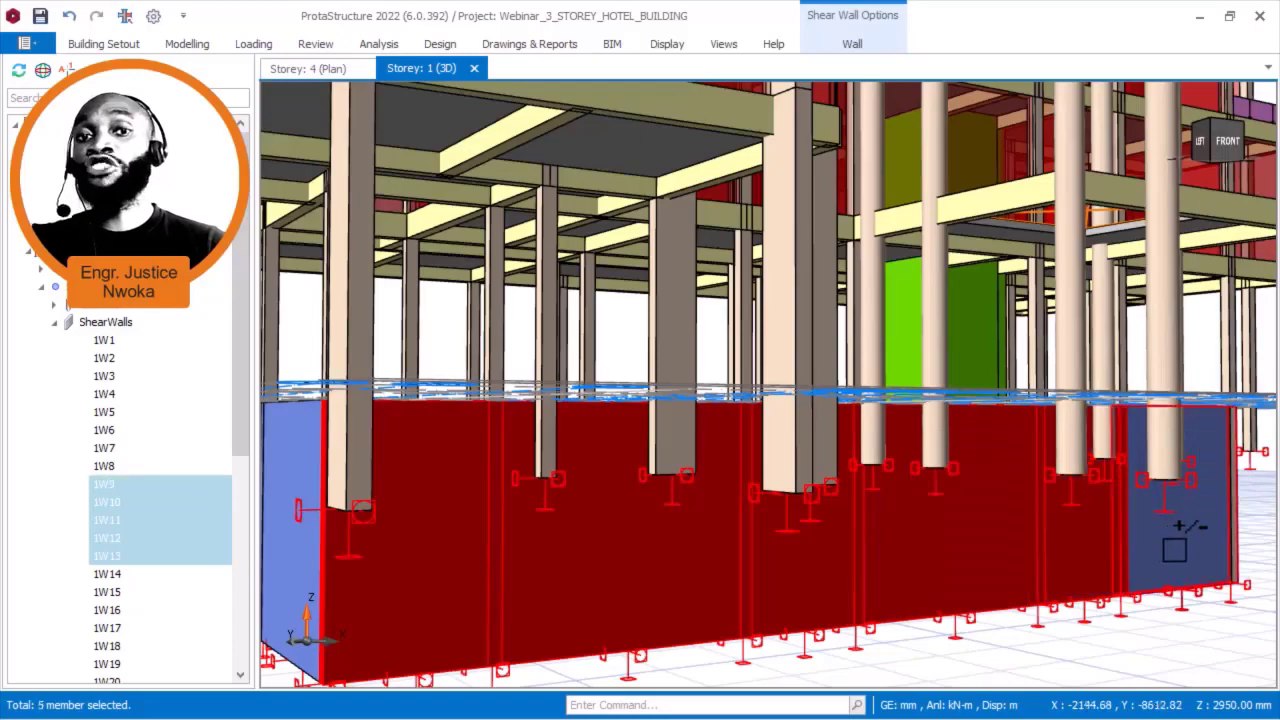
pyautogui.click(859, 498)
pyautogui.scroll(-3, 859, 498)
pyautogui.moveTo(960, 493); pyautogui.dragTo(868, 519)
pyautogui.moveTo(1062, 500); pyautogui.dragTo(631, 455)
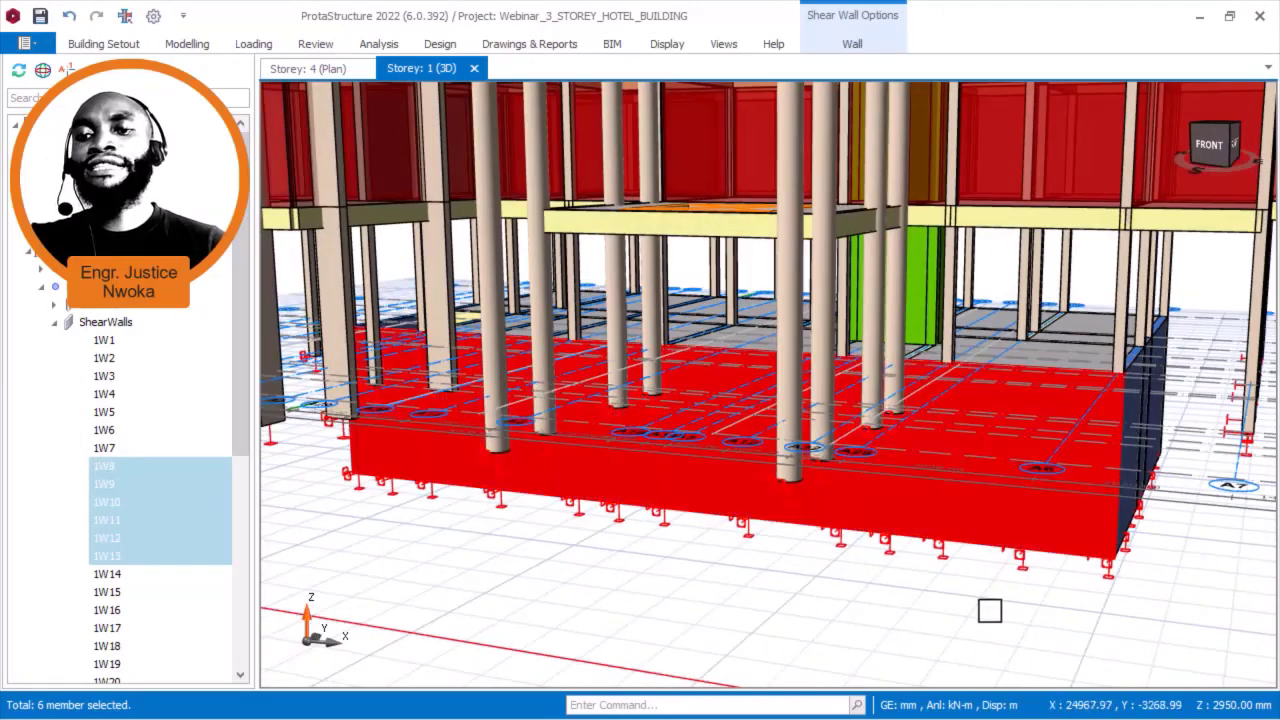
# Paste the copied Soil Model load onto the six selected front basement walls and clear the selection
pyautogui.rightClick(991, 609)
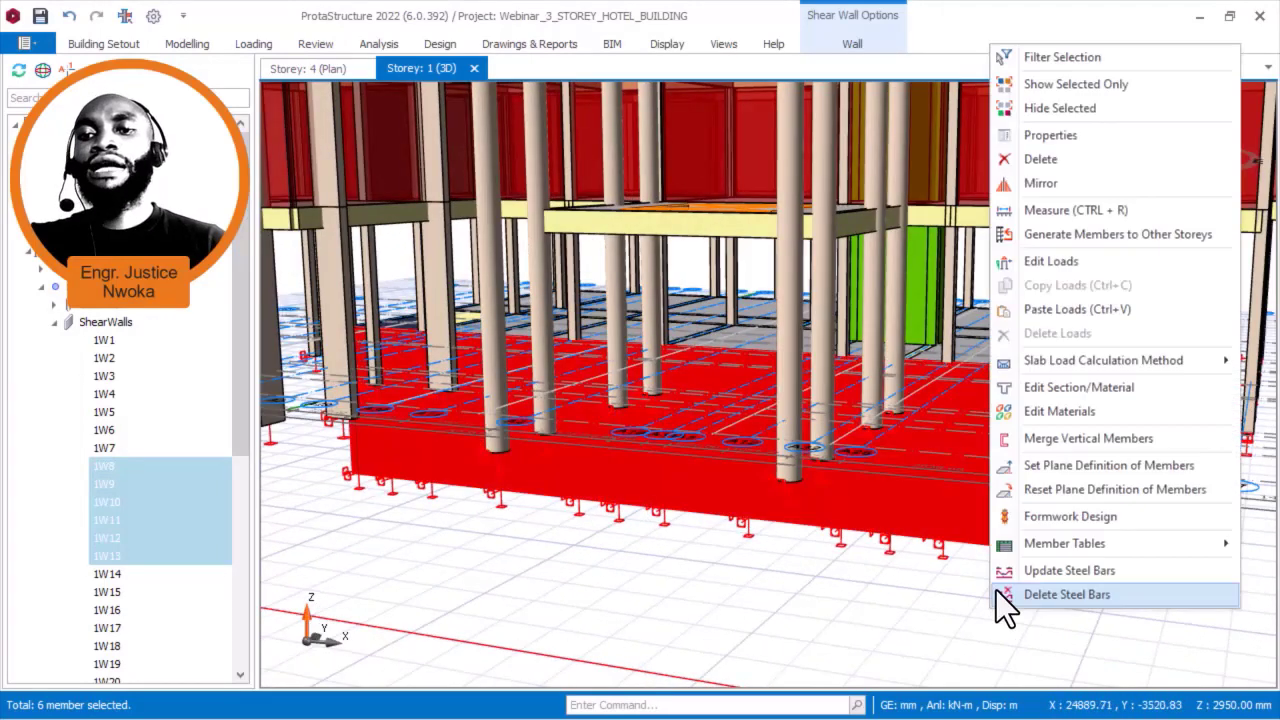
pyautogui.click(1068, 311)
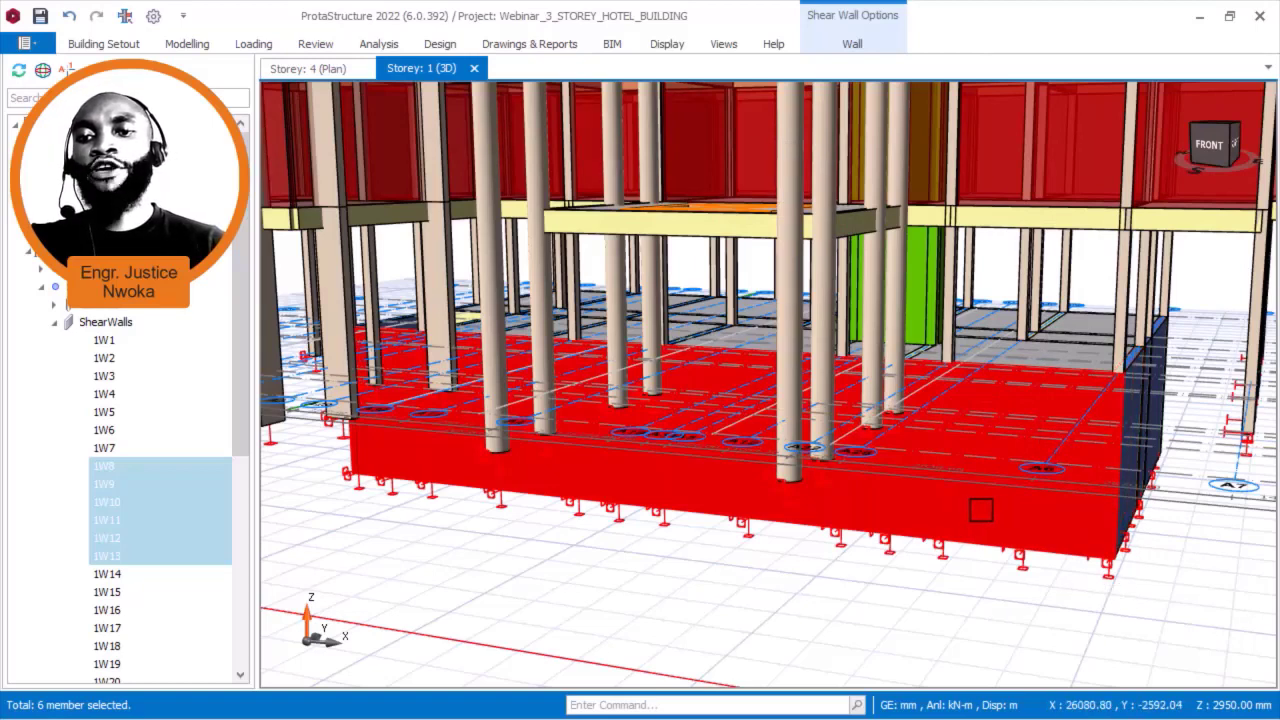
pyautogui.press('Escape')
pyautogui.scroll(3, 960, 500)
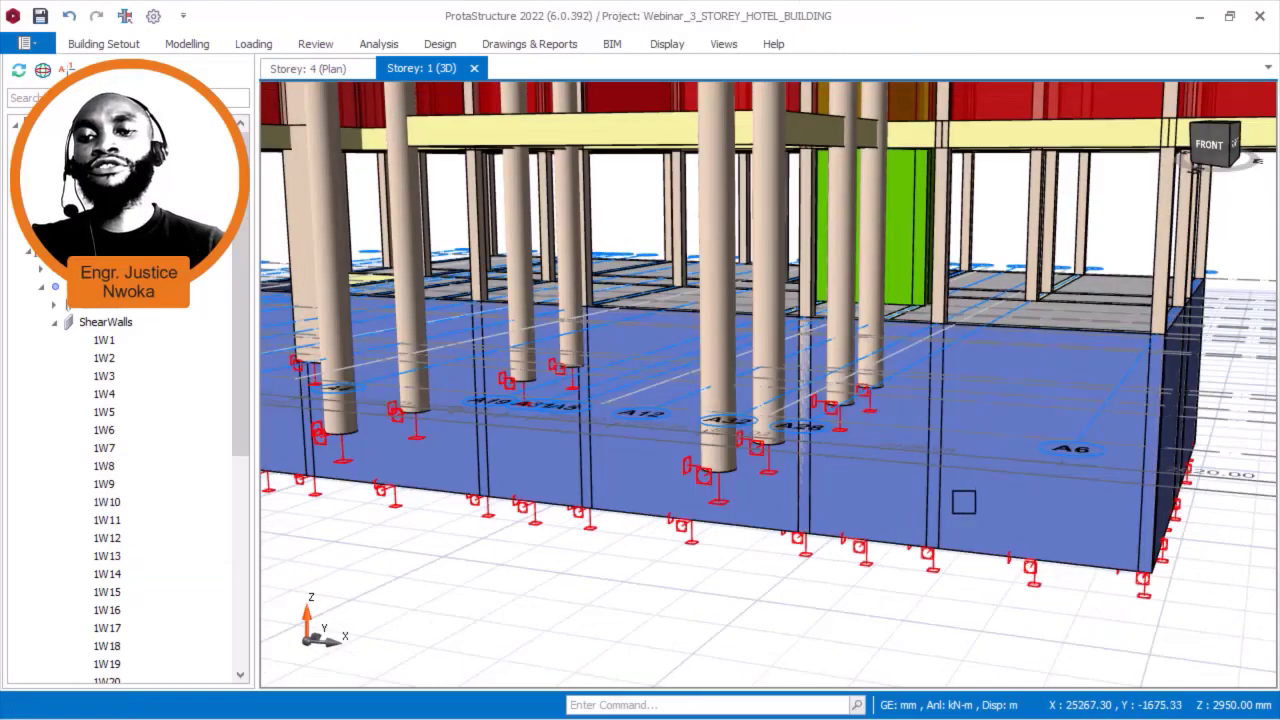
pyautogui.scroll(-2, 963, 500)
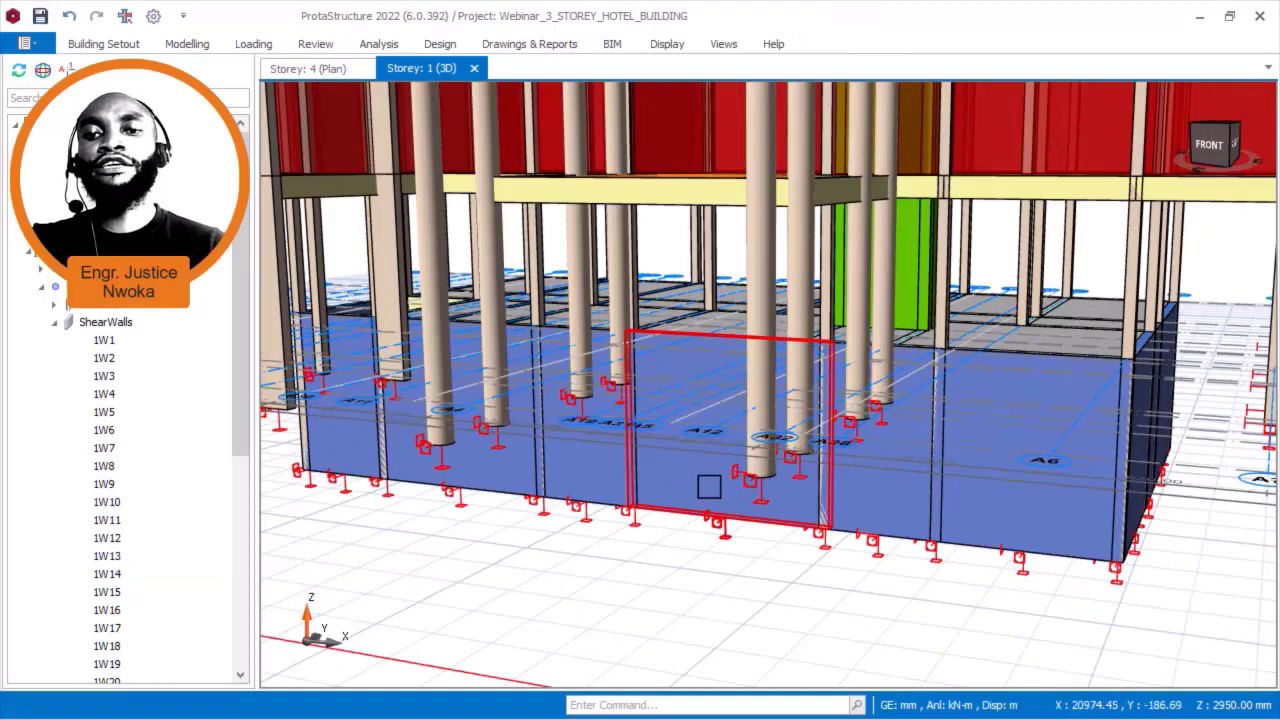
# Check the loads on front basement wall 1W10 for the pasted soil load, leaving the load editor without changes
pyautogui.rightClick(709, 487)
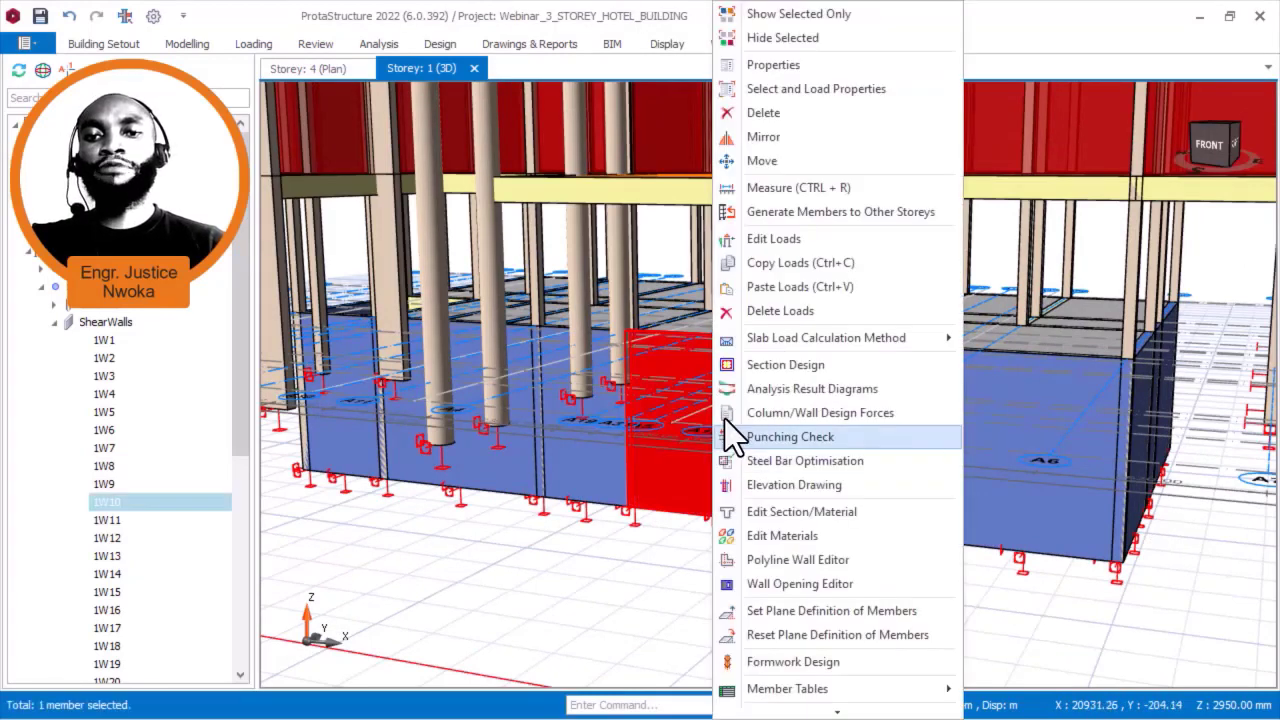
pyautogui.click(779, 240)
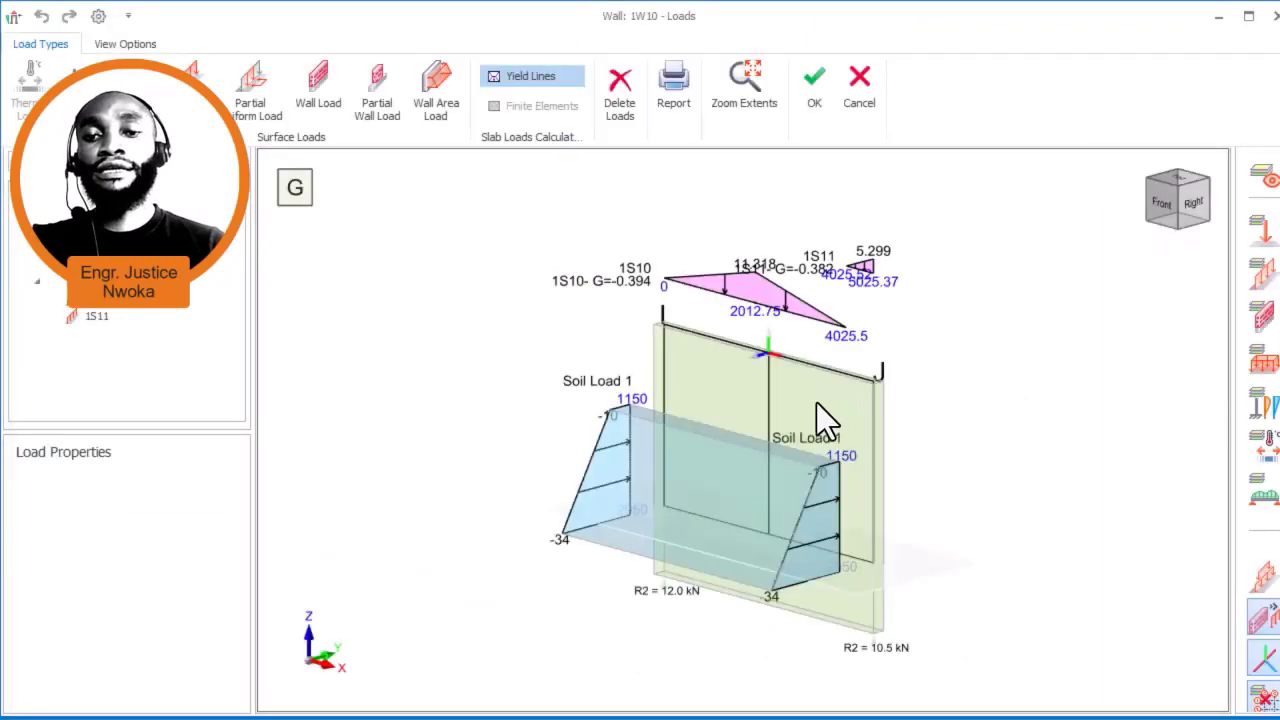
pyautogui.click(868, 101)
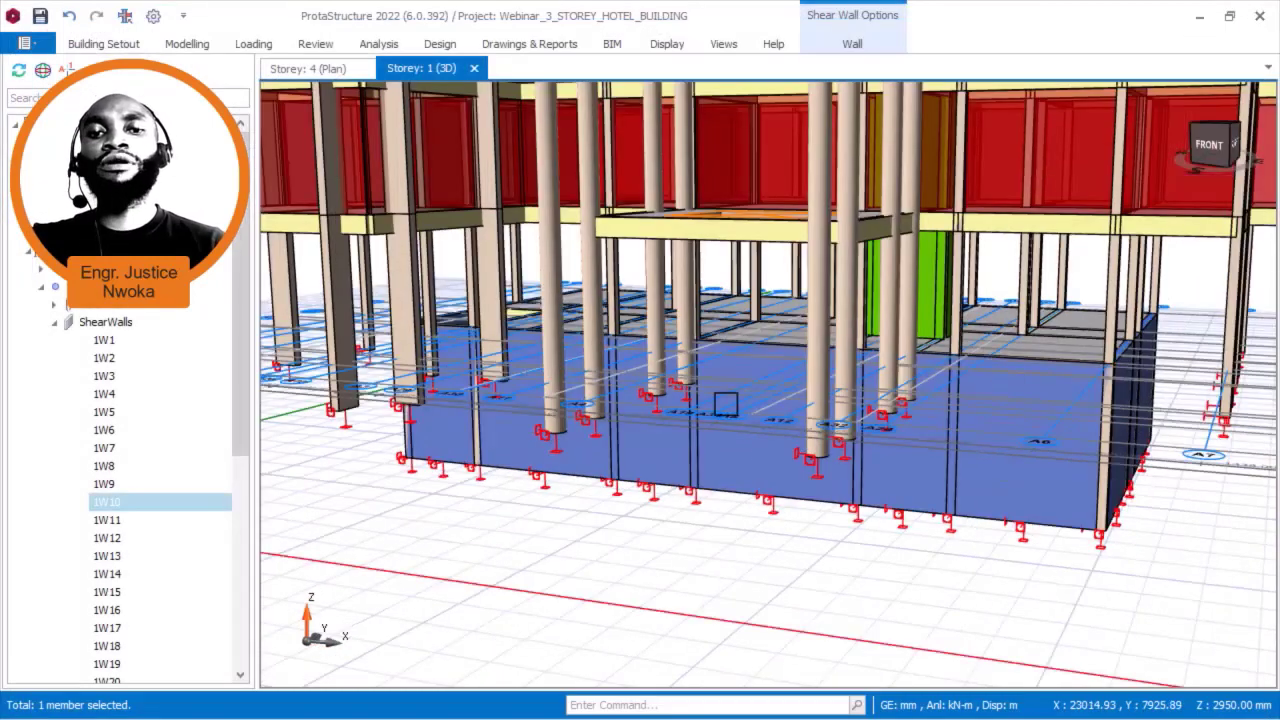
# Check the loads on front basement wall 1W13 for the pasted soil load and close its load editor without changes
pyautogui.click(451, 437)
pyautogui.rightClick(451, 437)
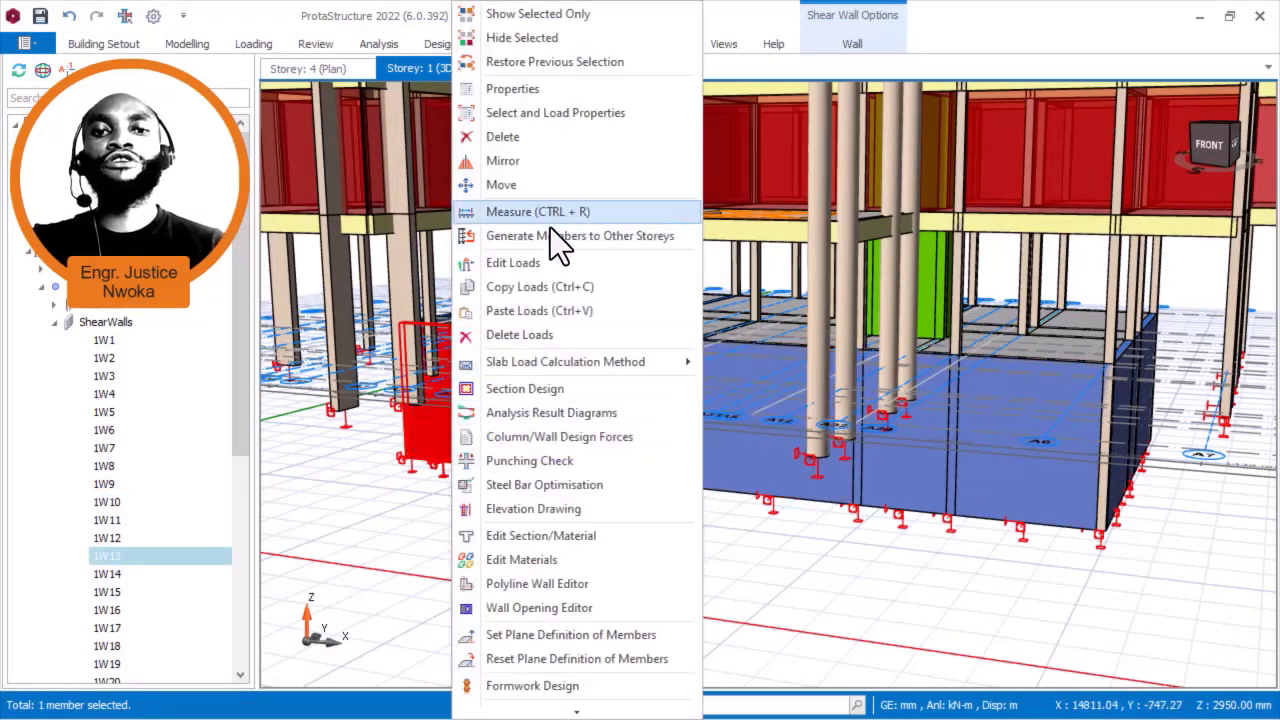
pyautogui.click(543, 263)
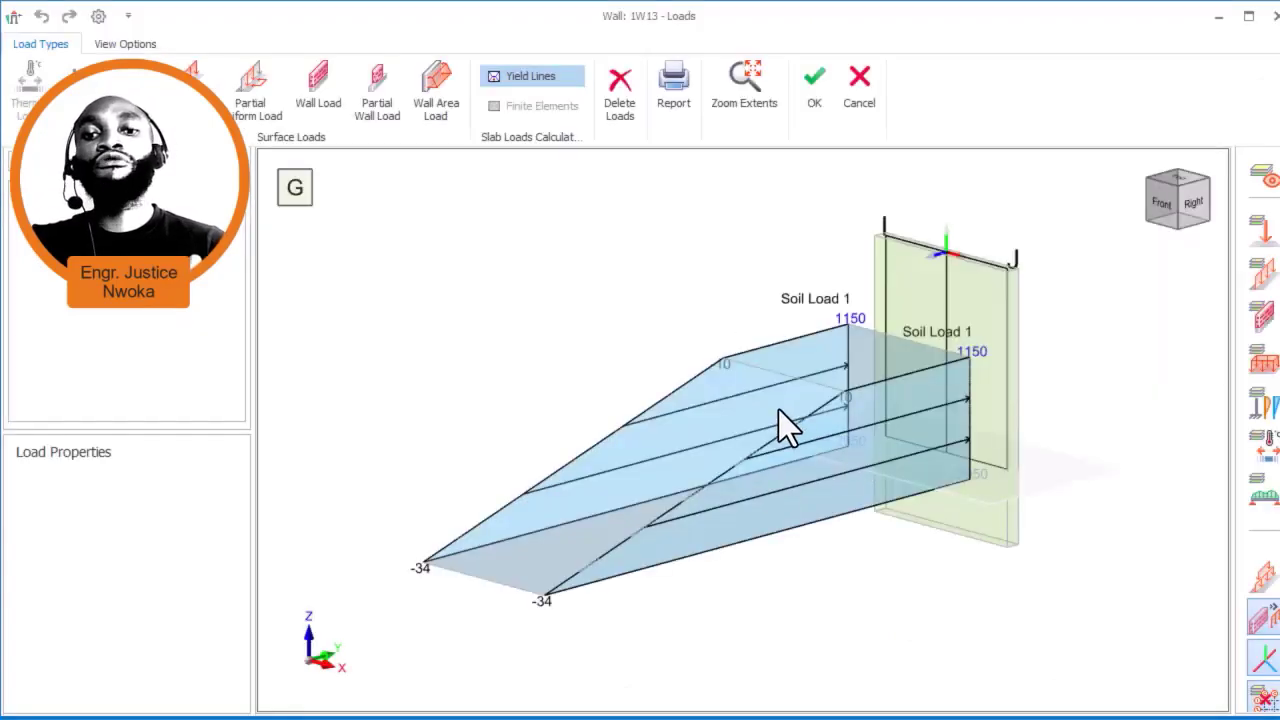
pyautogui.click(874, 87)
pyautogui.scroll(-3, 803, 415)
pyautogui.moveTo(898, 439); pyautogui.dragTo(672, 461)
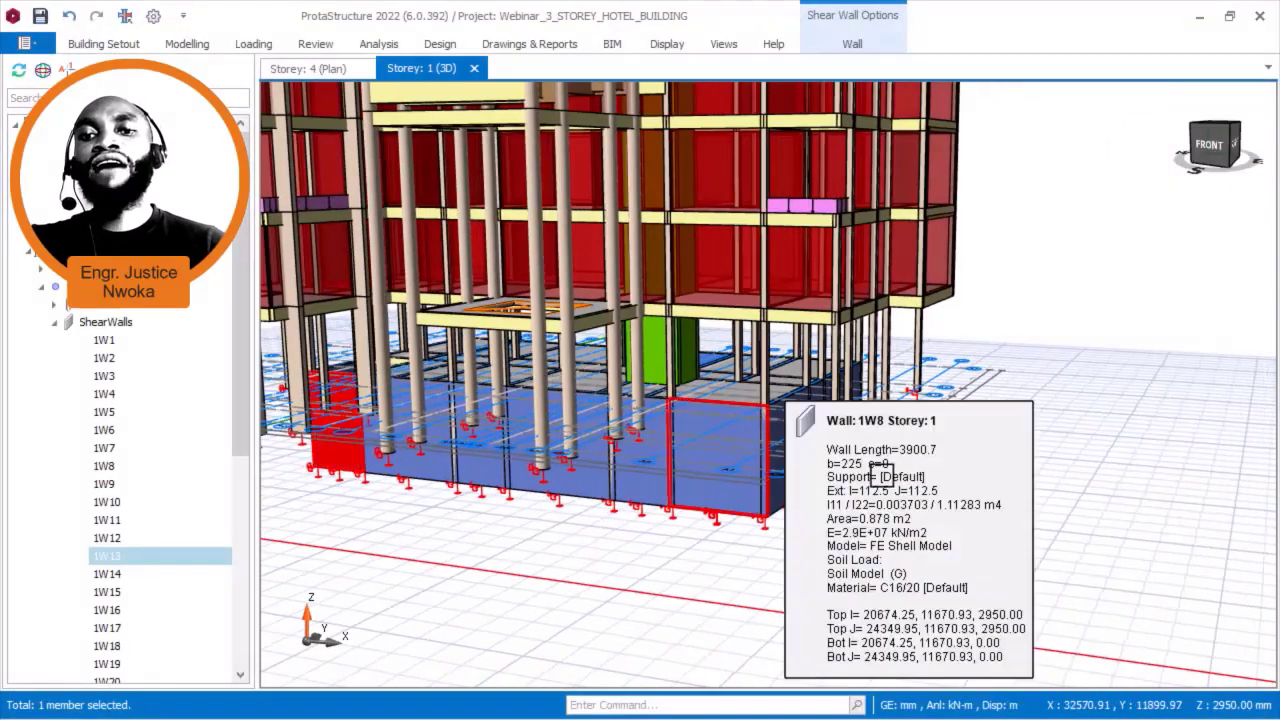
pyautogui.scroll(2, 881, 475)
pyautogui.moveTo(948, 487); pyautogui.dragTo(856, 526)
pyautogui.scroll(-2, 889, 485)
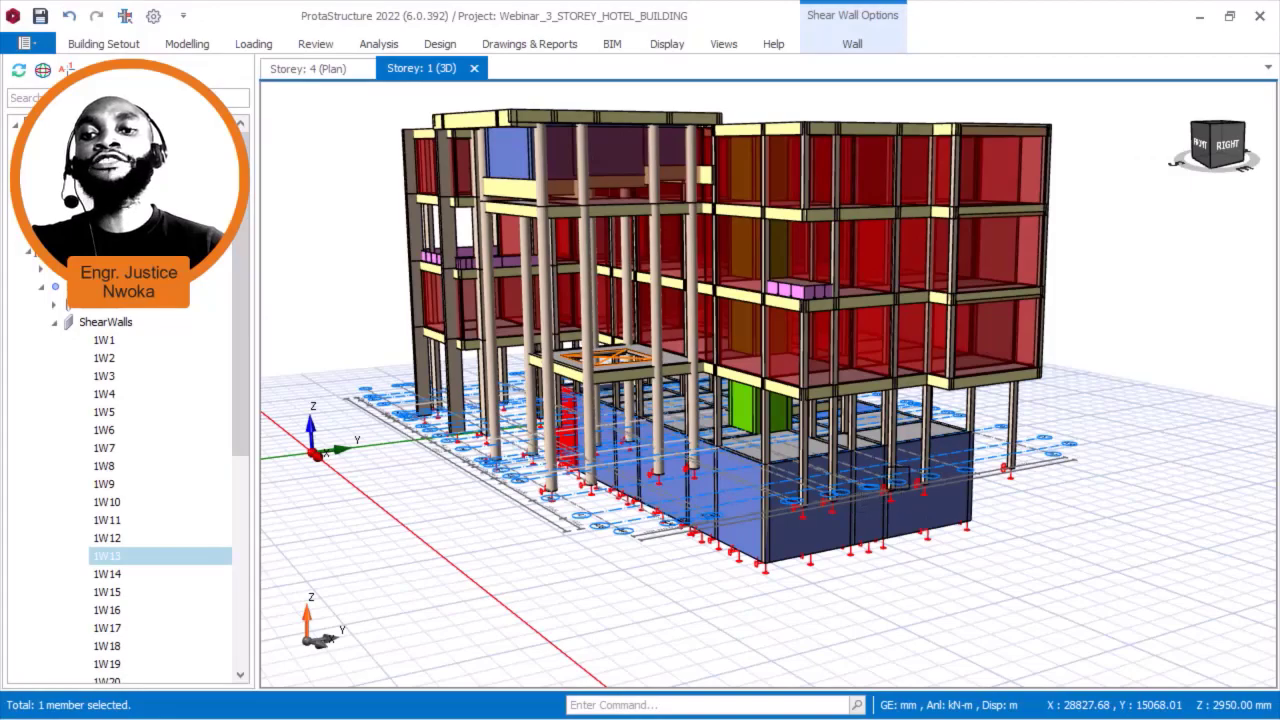
pyautogui.moveTo(900, 480); pyautogui.dragTo(900, 529)
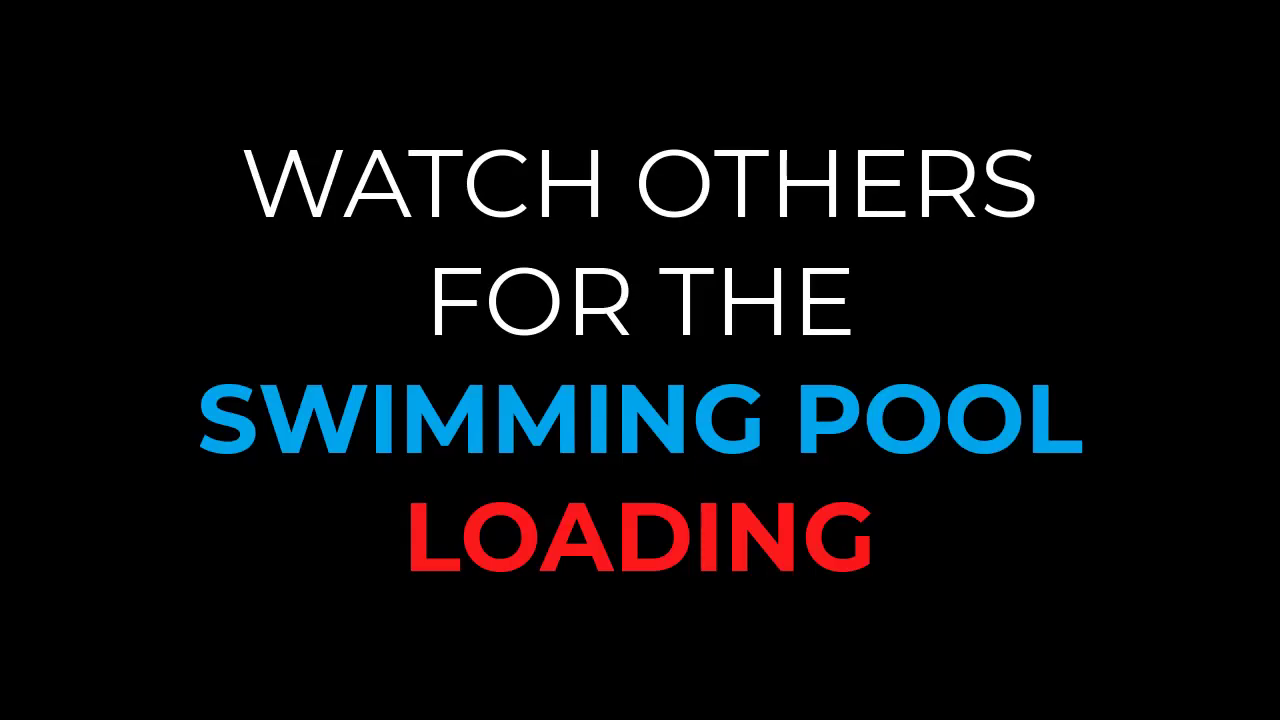